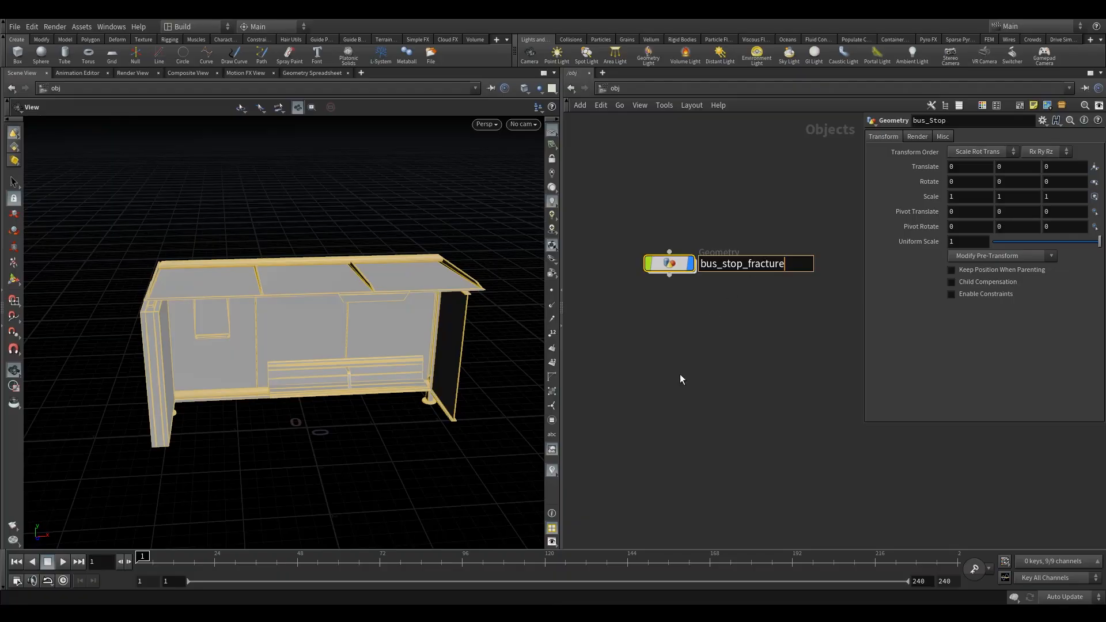
Rename the bus stop object bus_stop_fracture and add a new Geometry object named collider
key("Return")
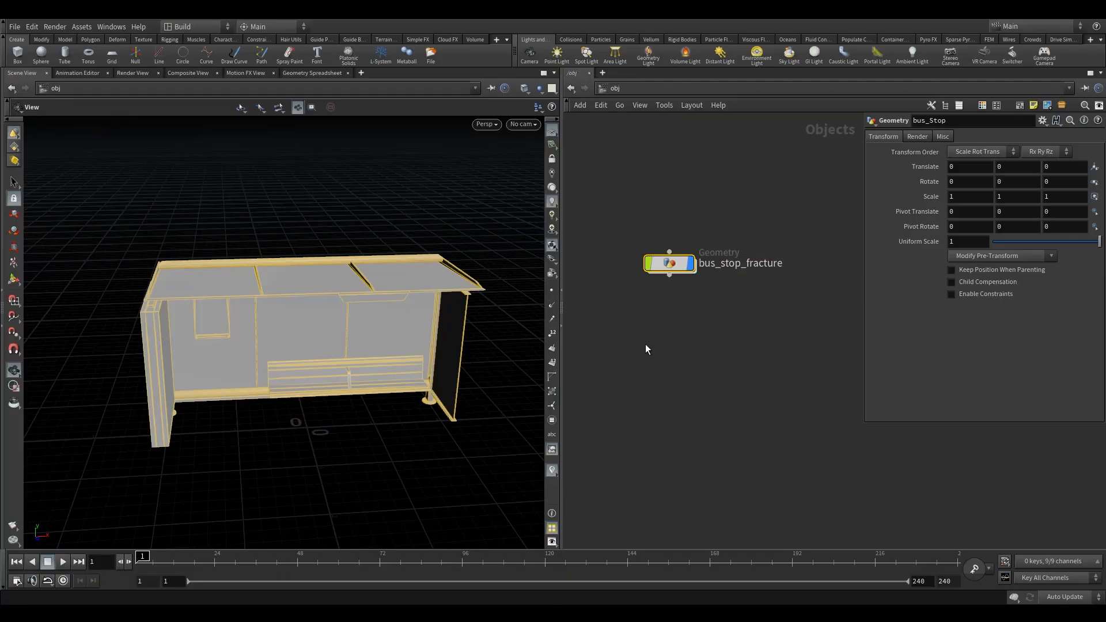
key("Tab")
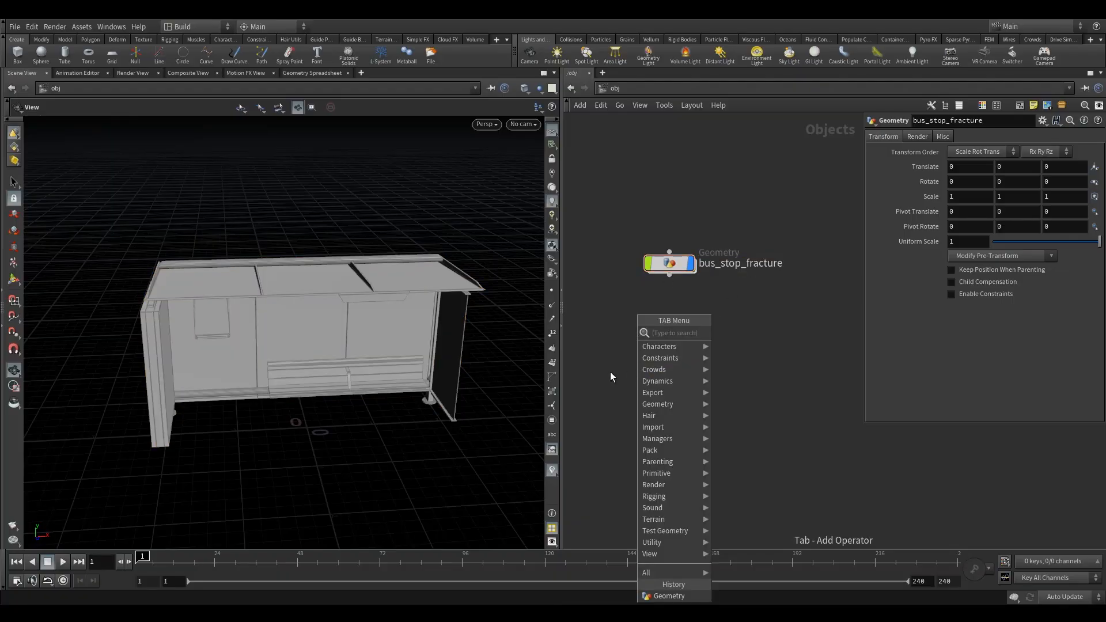
type("geo")
key("Return")
left_click(668, 357)
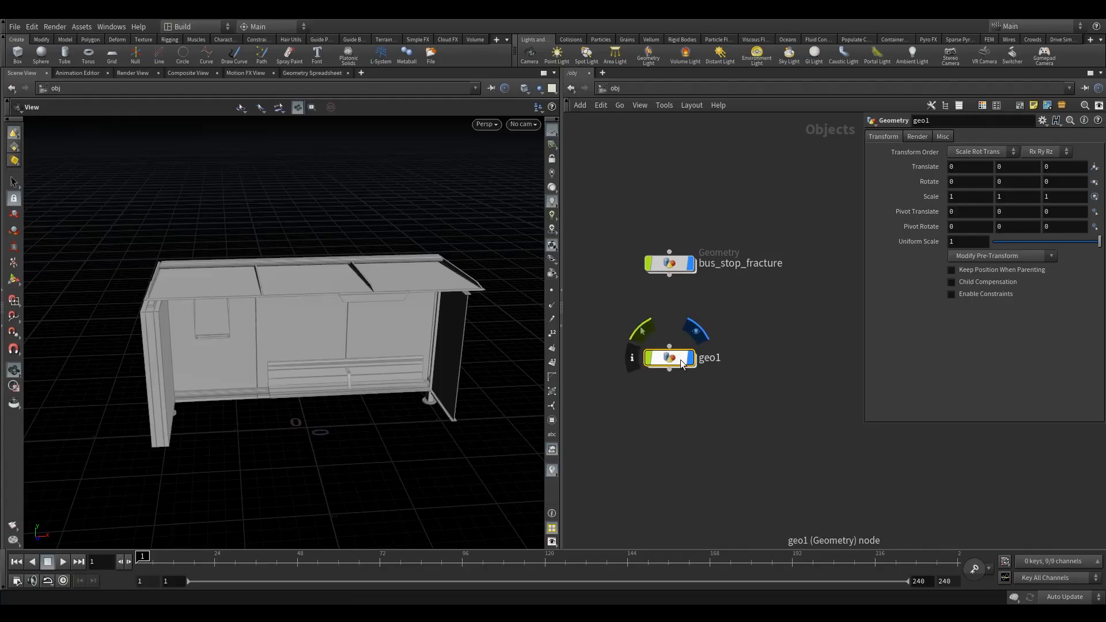
key("F2")
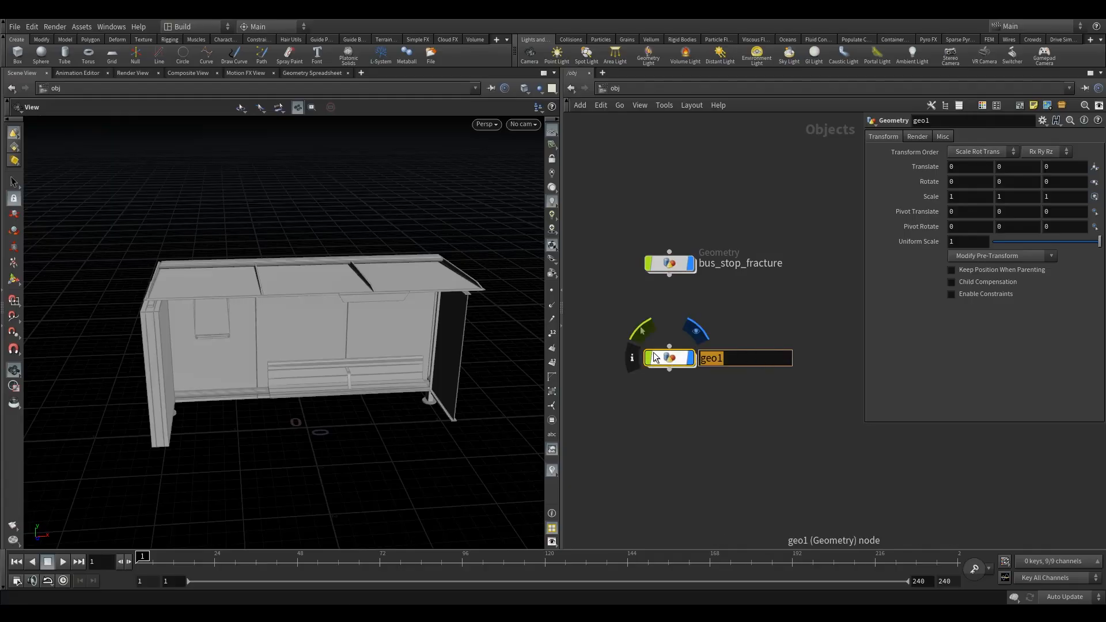
type("collider")
key("Return")
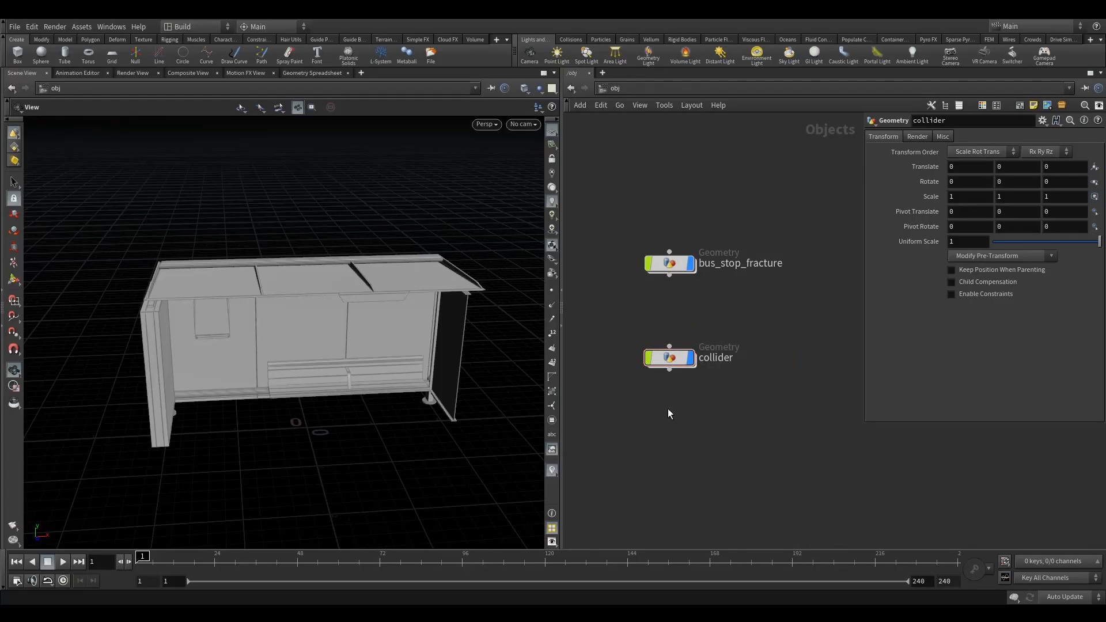
Enter the collider object's network and make the other scene objects visible in the viewport
double_click(670, 356)
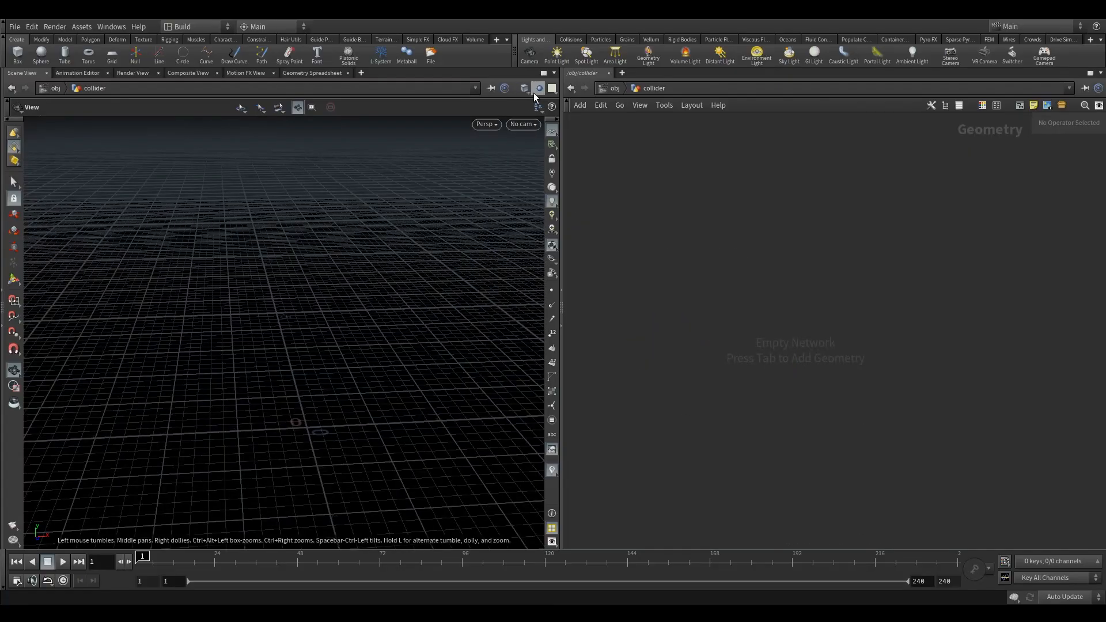
left_click(539, 88)
left_click(561, 112)
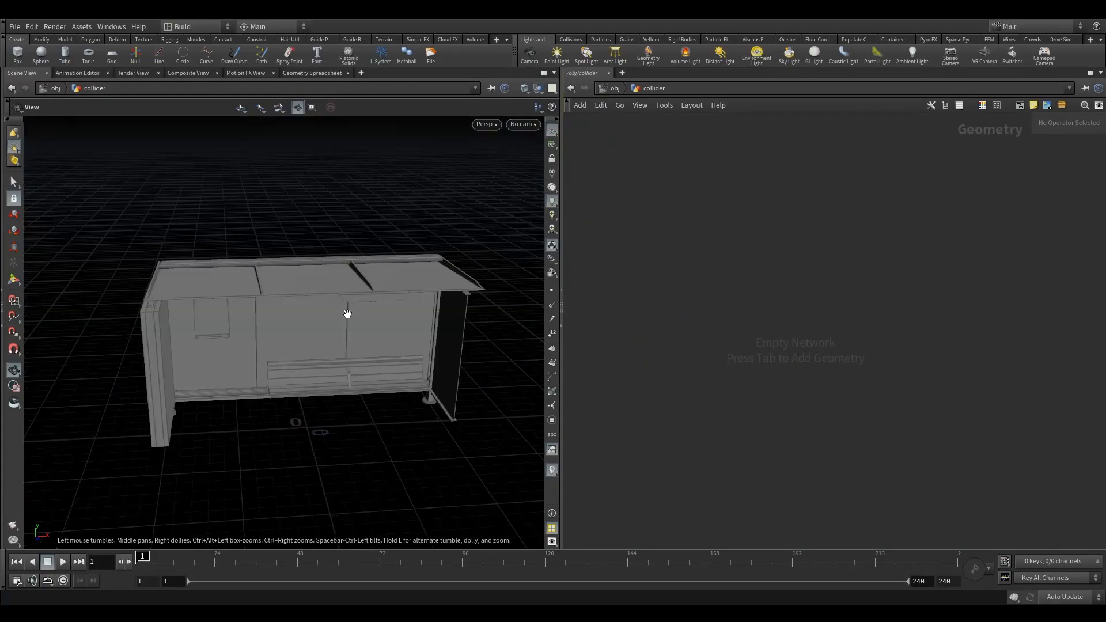
left_click_drag(348, 314, 383, 352)
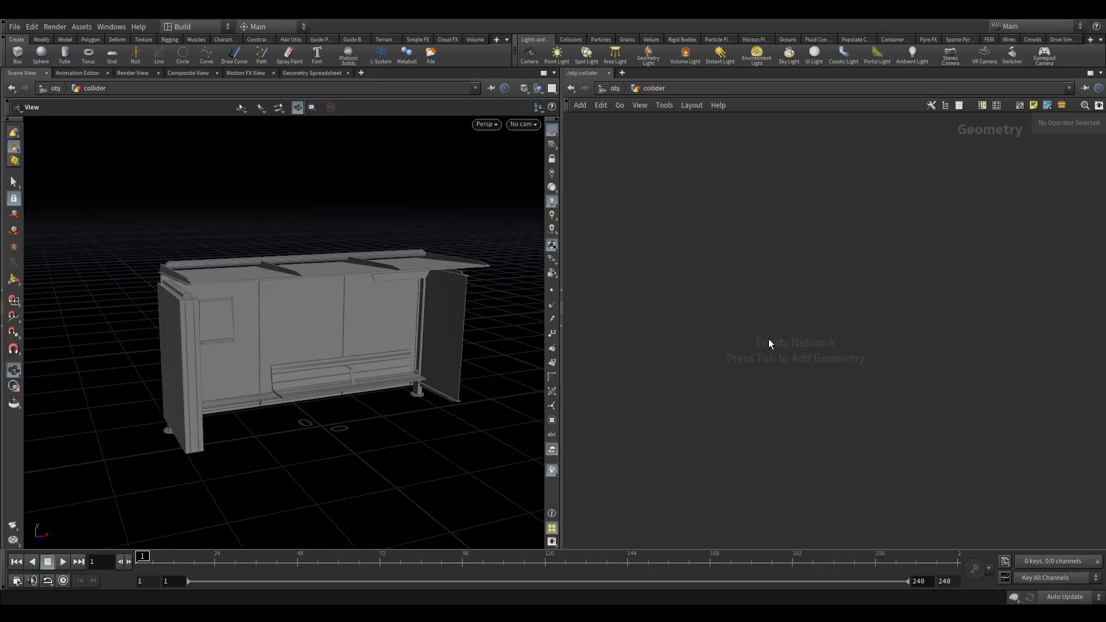
Add a Grid node and set its orientation to YZ Plane
key("Tab")
mouse_move(776, 326)
left_click(915, 123)
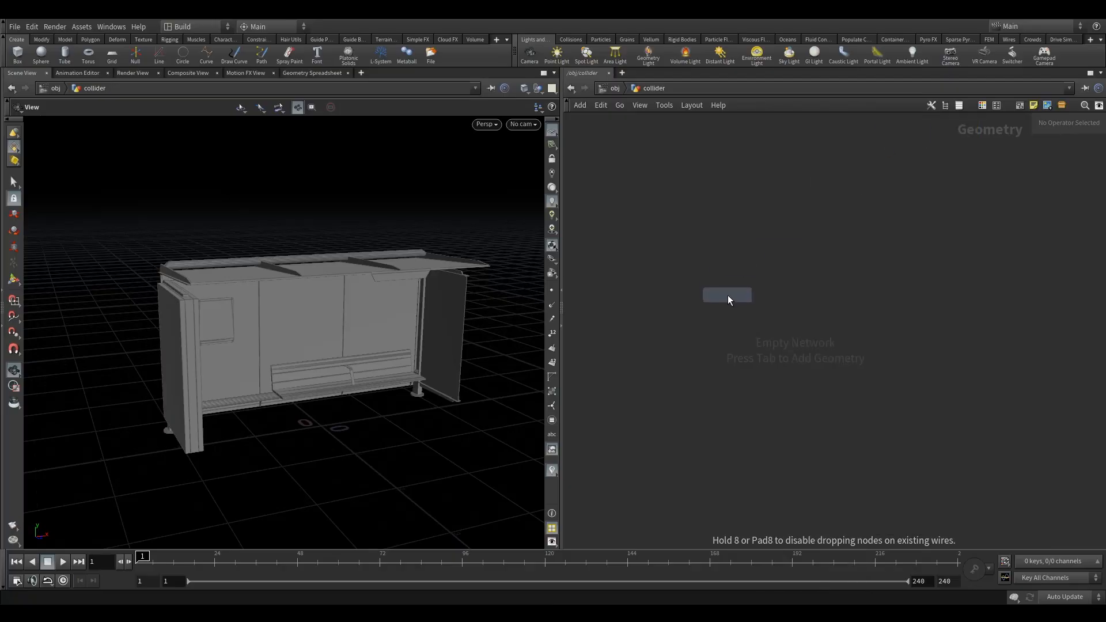
left_click(727, 295)
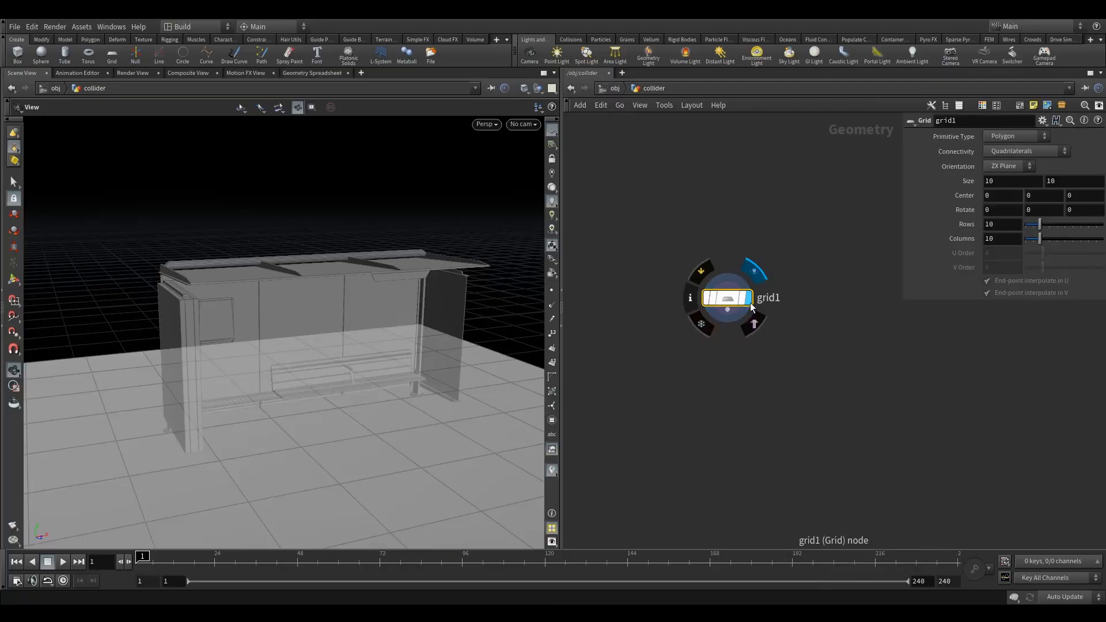
left_click(1007, 166)
left_click(1002, 182)
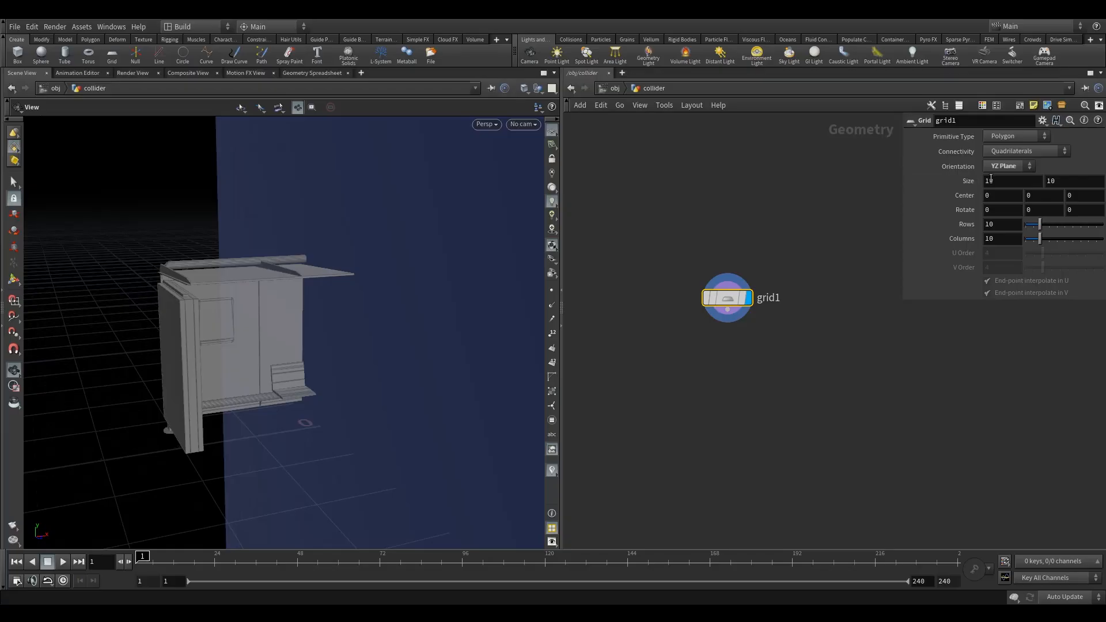
Set the grid's size to 2.5 by 3
left_click_drag(997, 182, 866, 186)
type("2.5")
key("Tab")
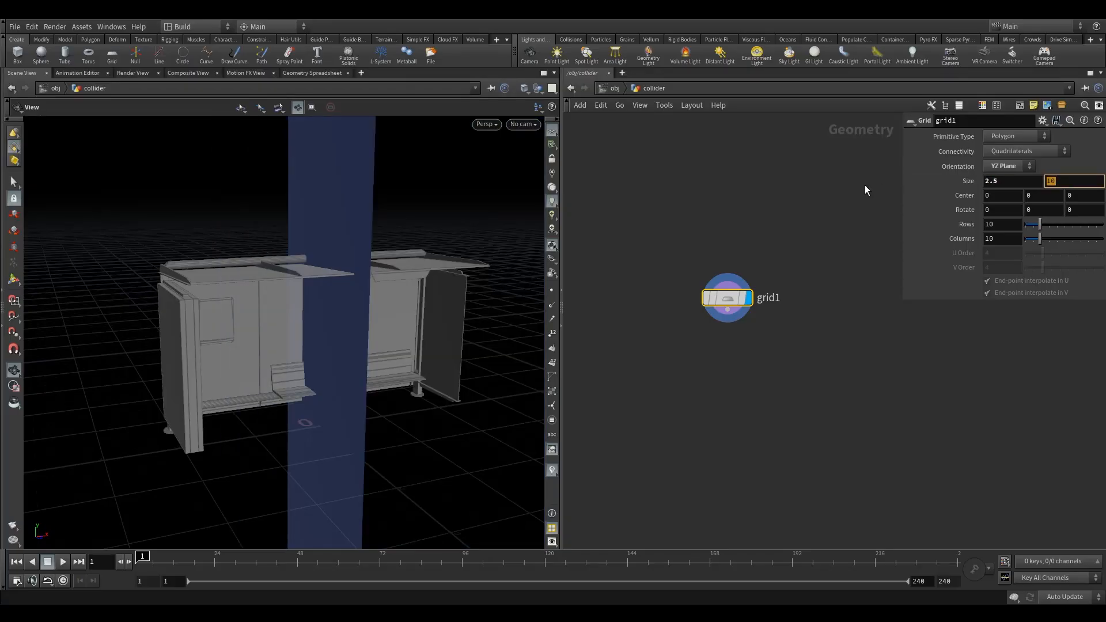
type("3")
key("Return")
left_click_drag(413, 323, 541, 317)
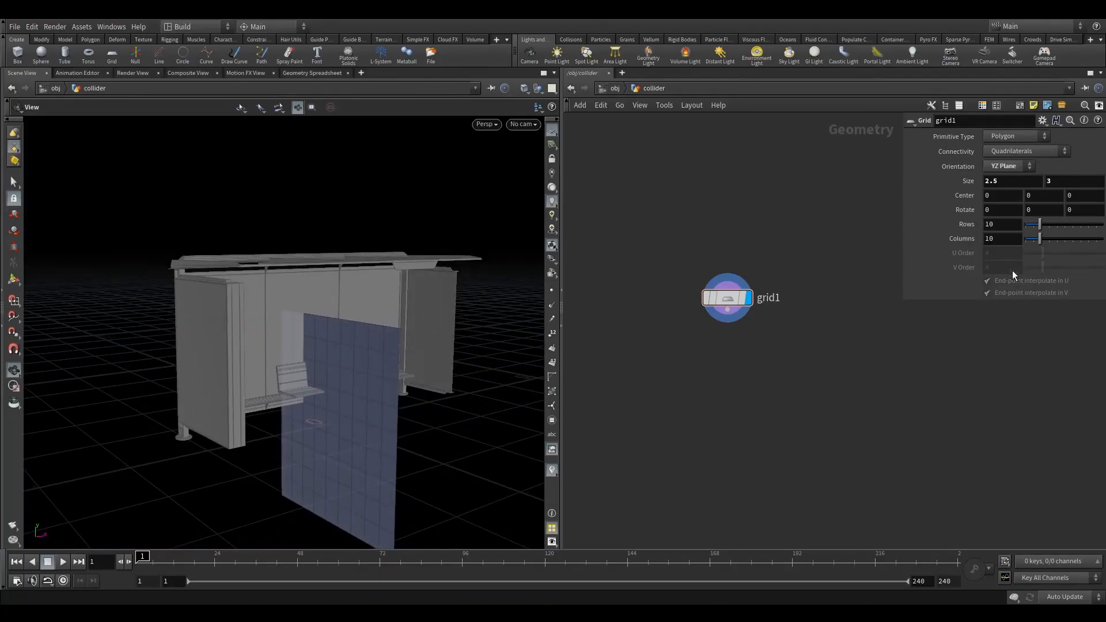
Reduce the grid's rows and columns to 2 each
left_click_drag(1029, 225, 1030, 246)
left_click_drag(438, 415, 375, 329)
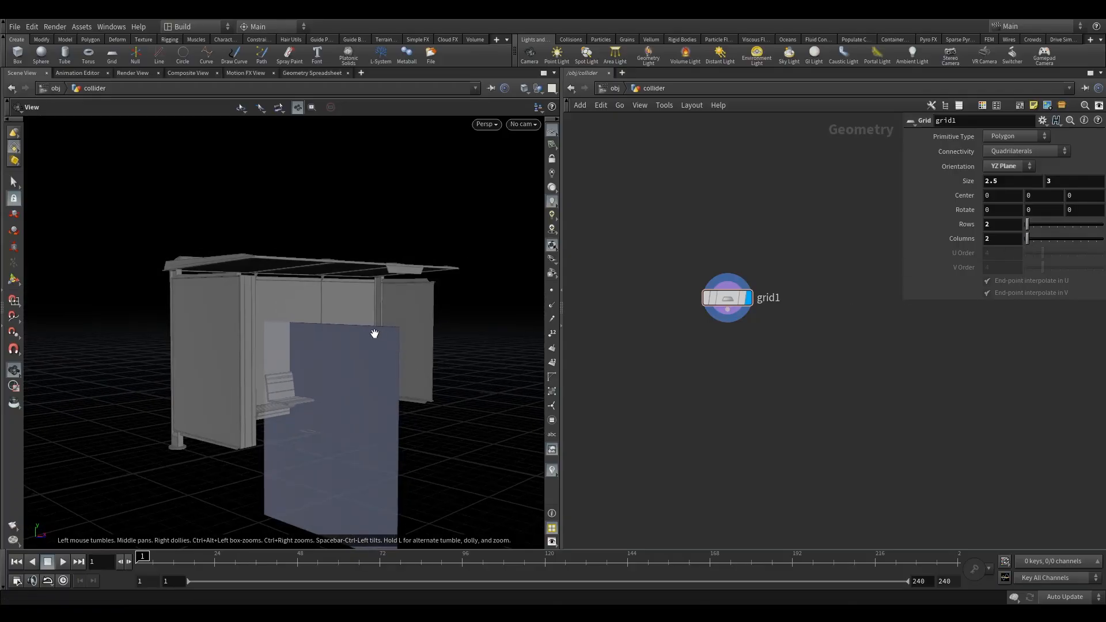
left_click_drag(286, 395, 371, 365)
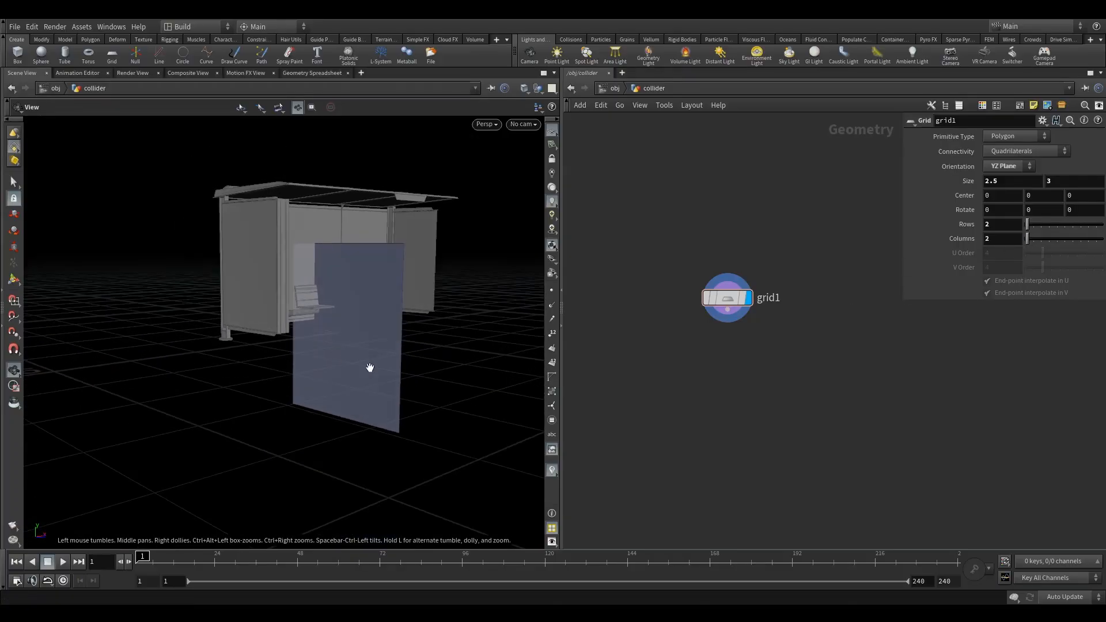
Raise the grid by setting its Y center to 1
left_click_drag(728, 298, 709, 289)
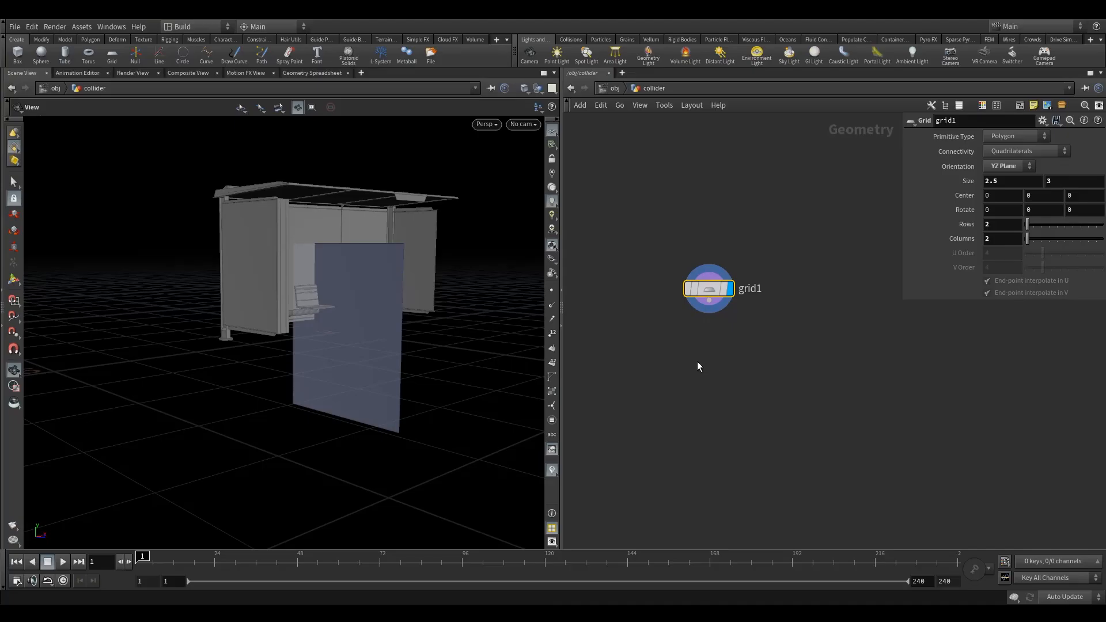
left_click(1031, 196)
type("1")
key("Return")
left_click_drag(373, 296, 432, 324)
middle_click_drag(718, 348, 692, 331)
scroll(693, 329, "up", 1)
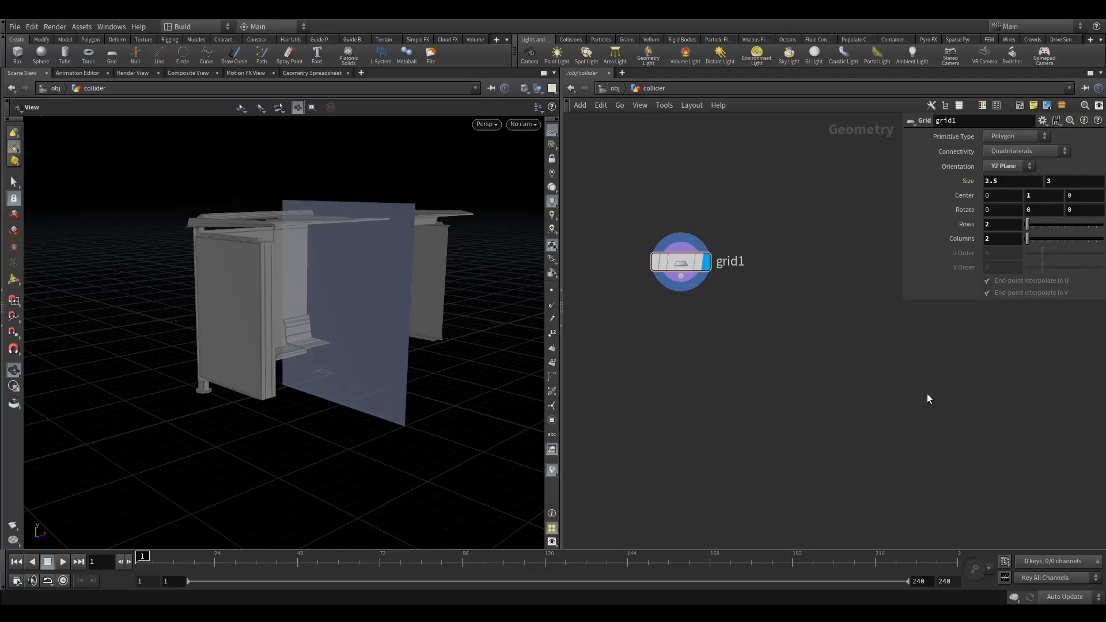
Add a PolyBevel node connected after the grid and display its result
key("Tab")
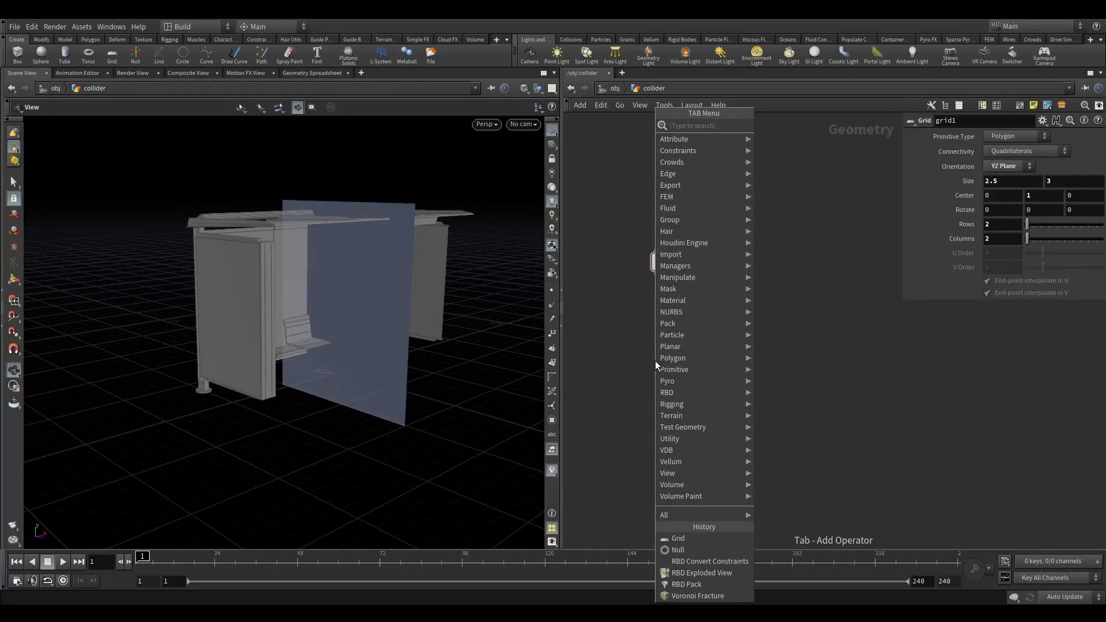
mouse_move(688, 328)
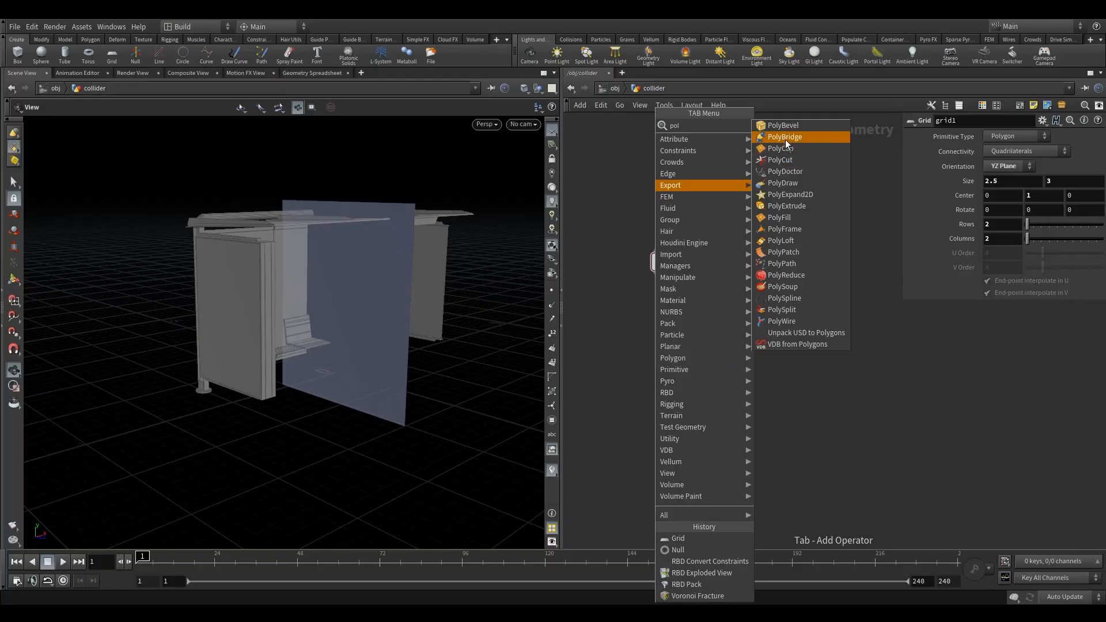
left_click(786, 140)
left_click(680, 345)
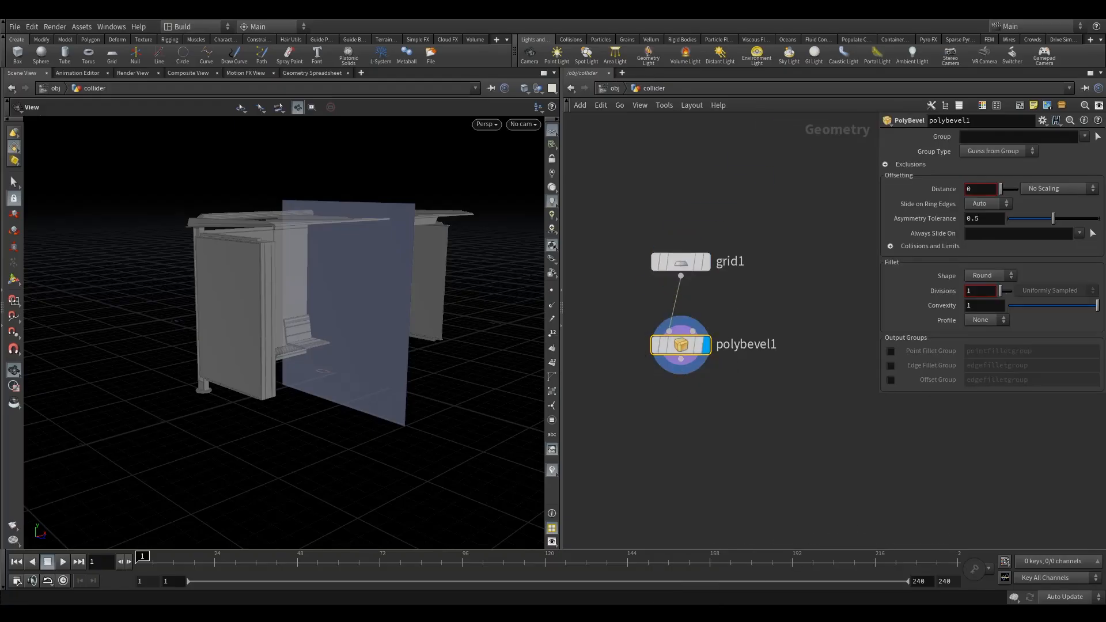
left_click_drag(416, 246, 420, 228)
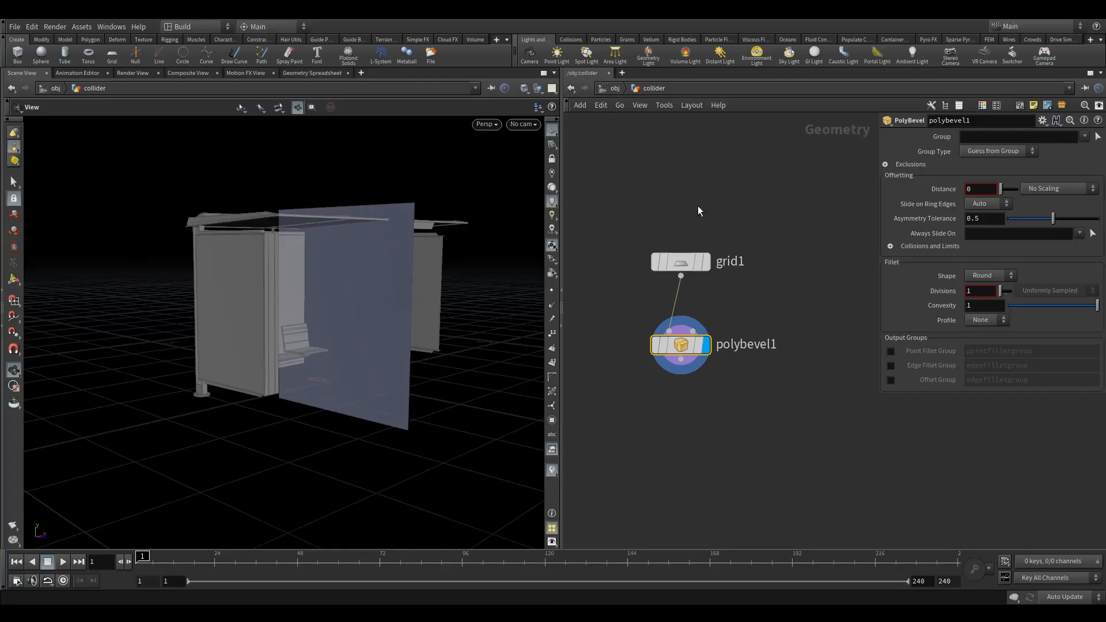
Try the Points and Primitives group types on the PolyBevel node
left_click(987, 151)
left_click(983, 178)
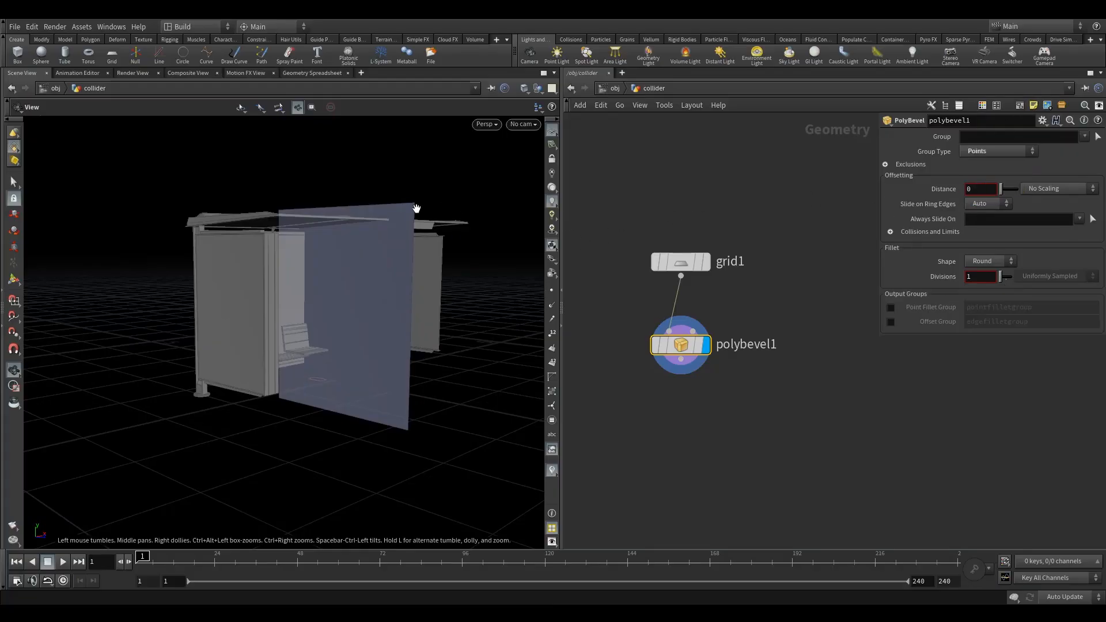
mouse_move(379, 339)
left_mouse_down()
mouse_move(375, 363)
mouse_move(372, 348)
left_mouse_up()
left_click(995, 152)
left_click(987, 165)
left_click(986, 152)
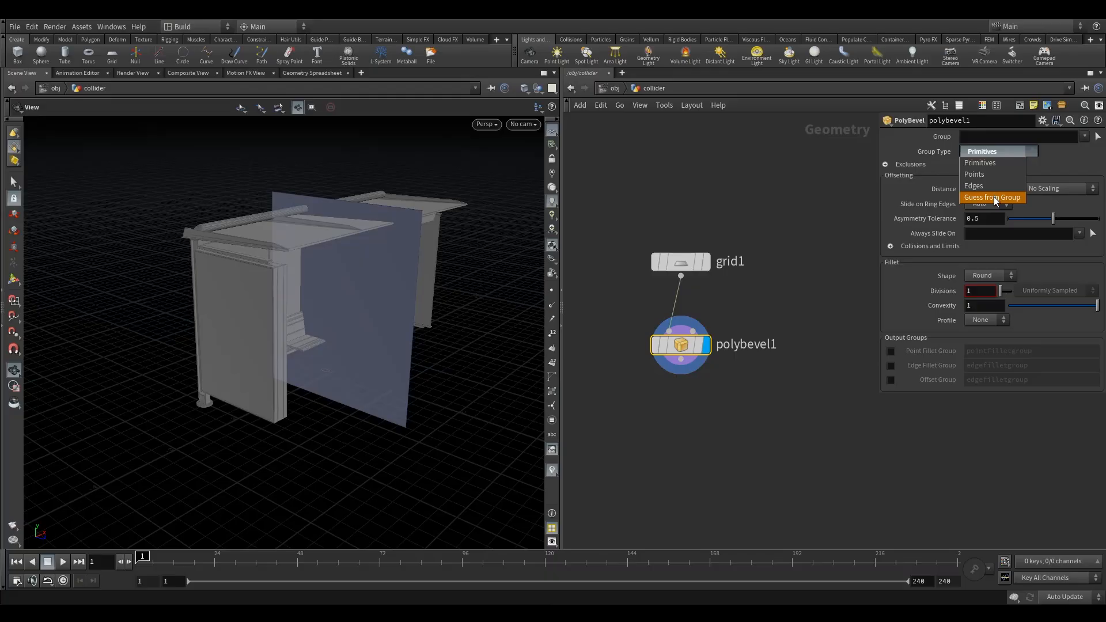
left_click(994, 197)
Bevel the grid's corners using the Points group type with a distance of 0.5
left_click_drag(1001, 190, 1006, 190)
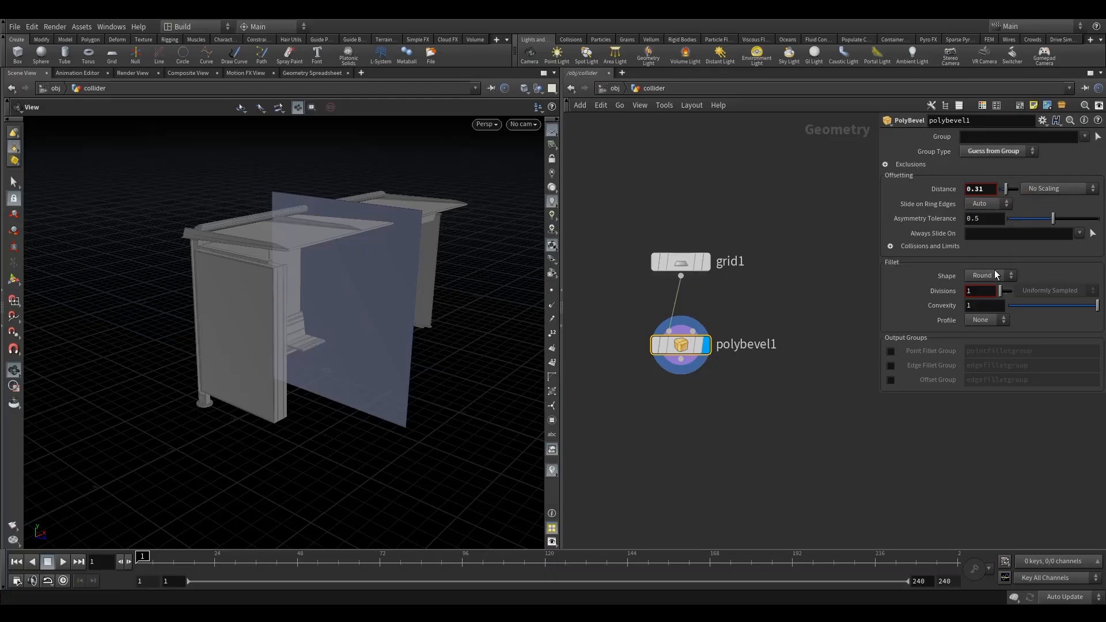
left_click(990, 151)
left_click(984, 173)
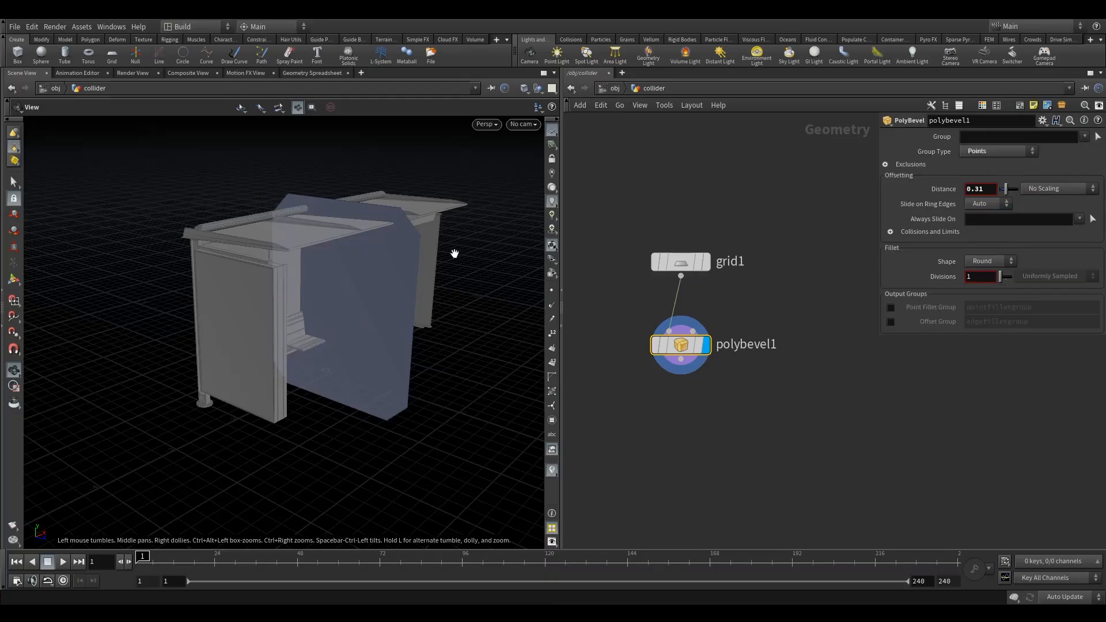
left_click_drag(455, 252, 391, 257)
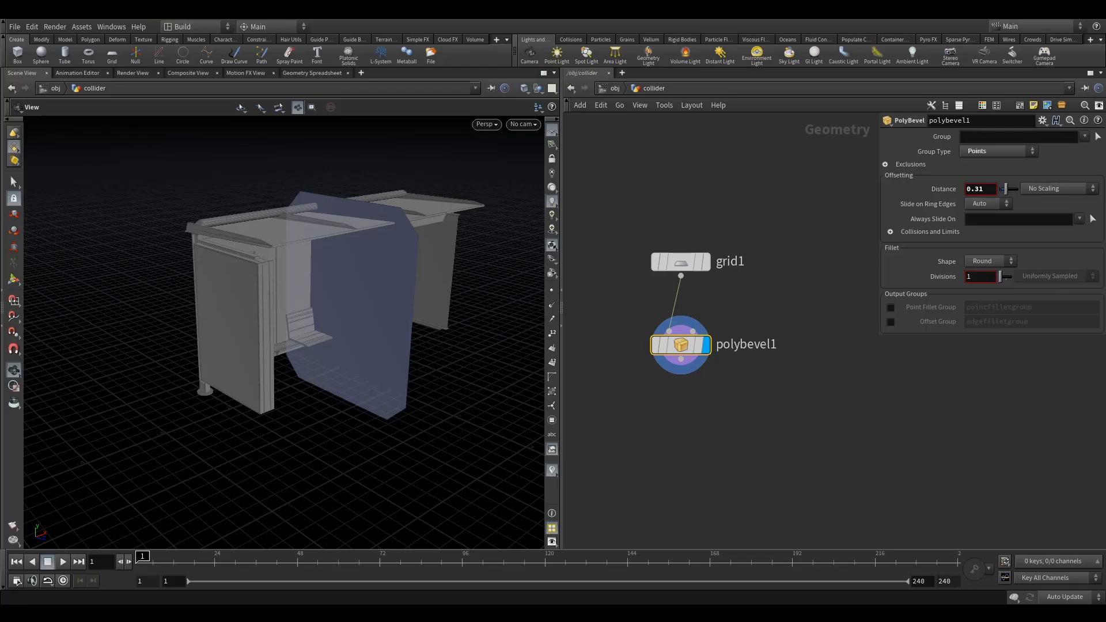
type("0.5")
key("Return")
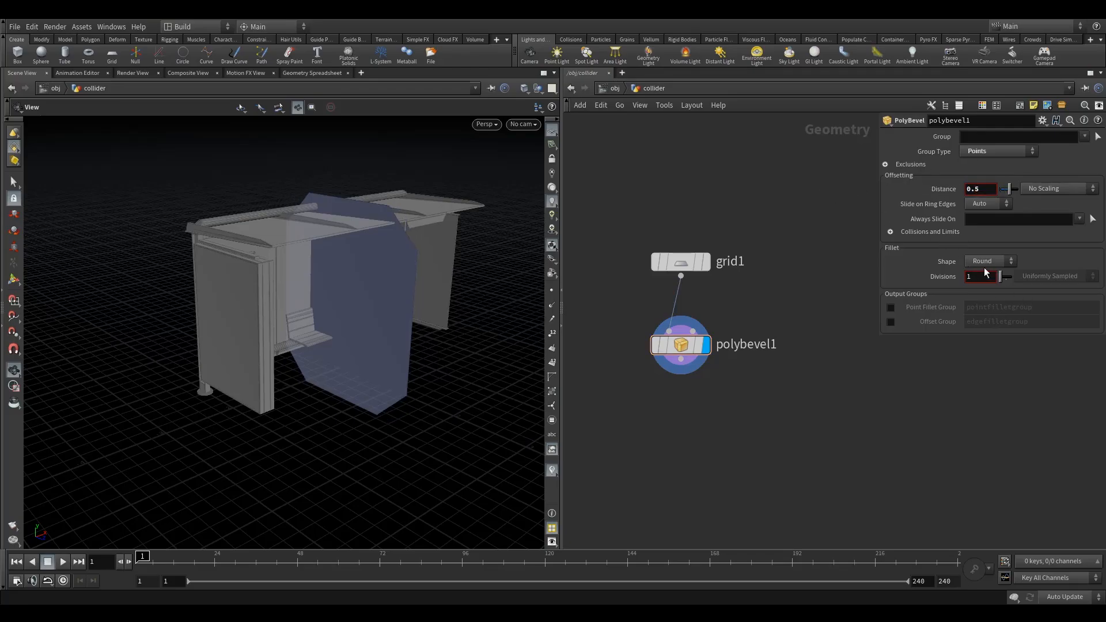
Set the bevel's divisions to 10 and turn on point display in the viewport
left_click(981, 278)
key("Return")
left_click_drag(518, 271, 565, 326)
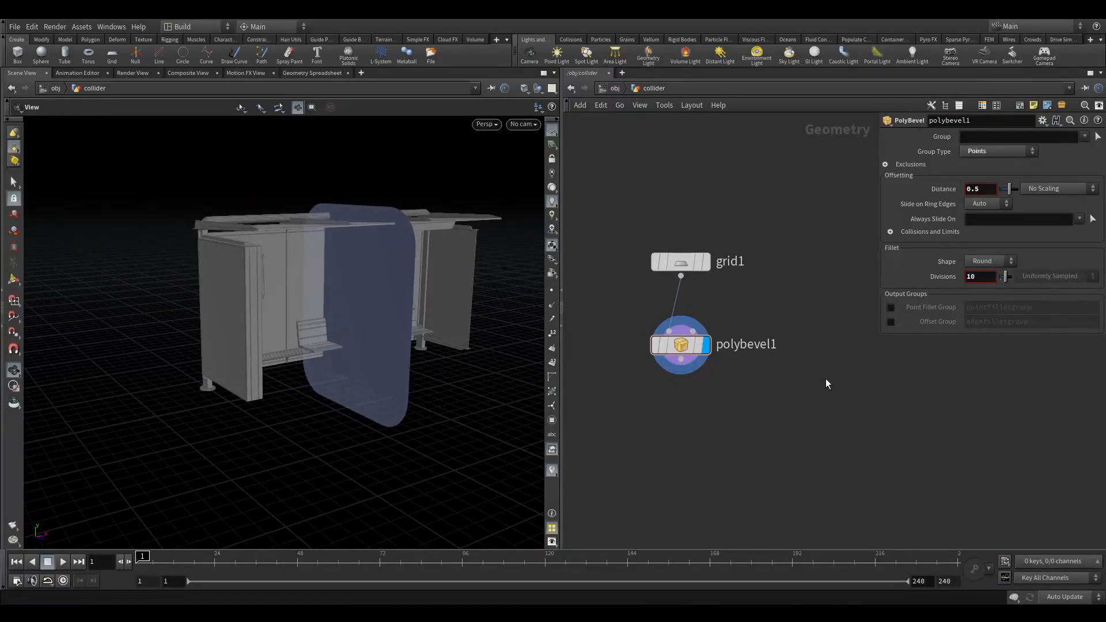
left_click(552, 291)
left_click_drag(507, 291, 412, 259)
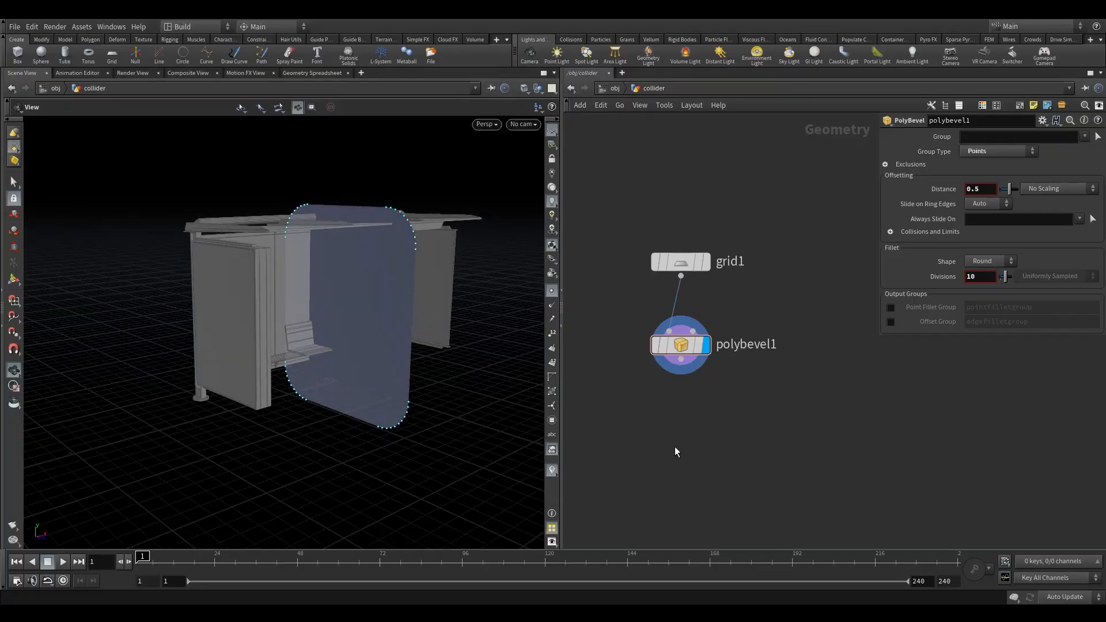
Add a Resample node, connect it after the PolyBevel node and display its result
key("Tab")
type("re")
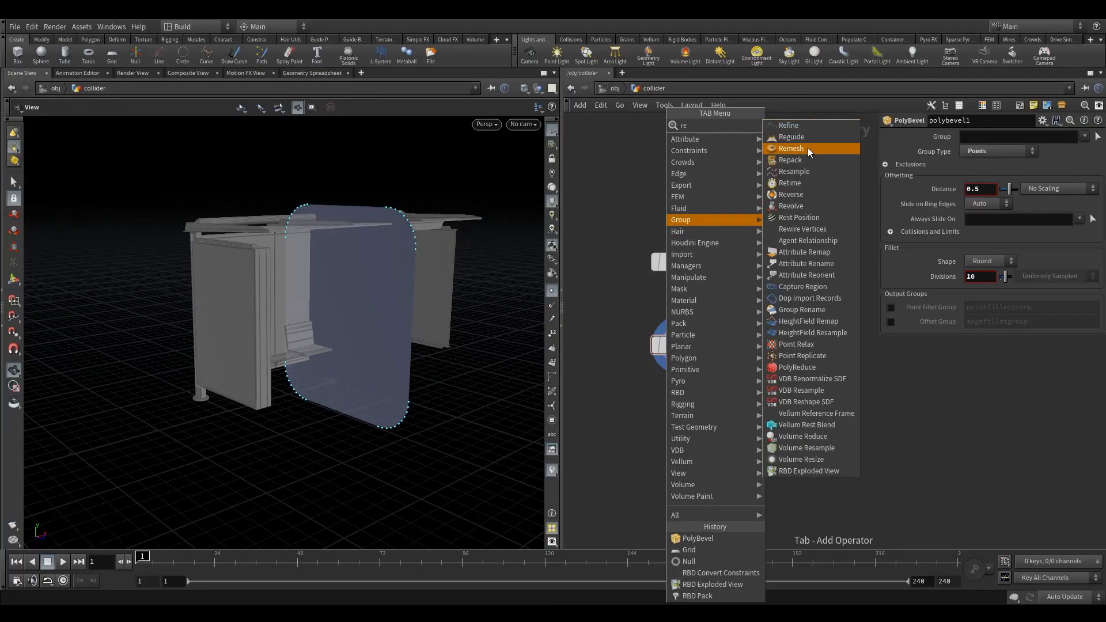
left_click(808, 170)
left_click(676, 430)
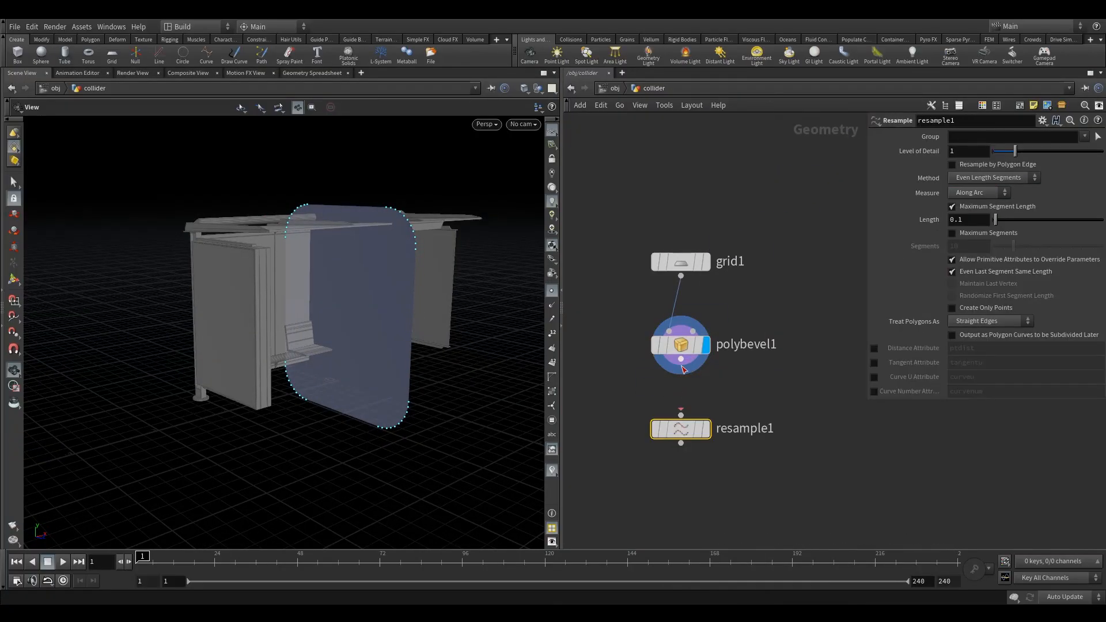
left_click(706, 401)
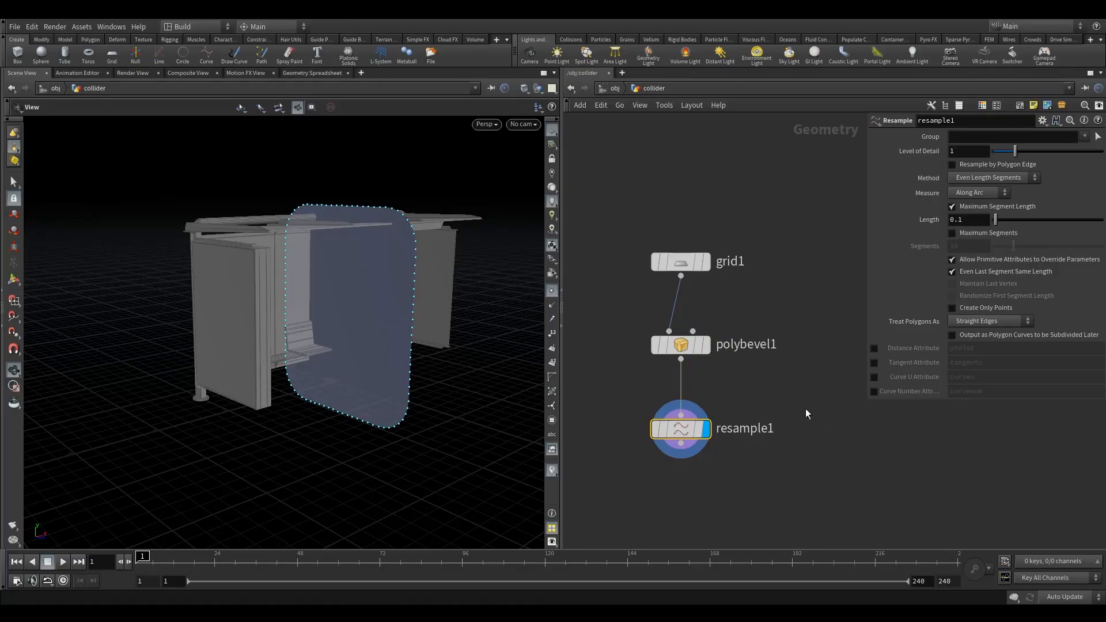
Add a PolyWire node after the Resample node, connect it and display its result
key("Tab")
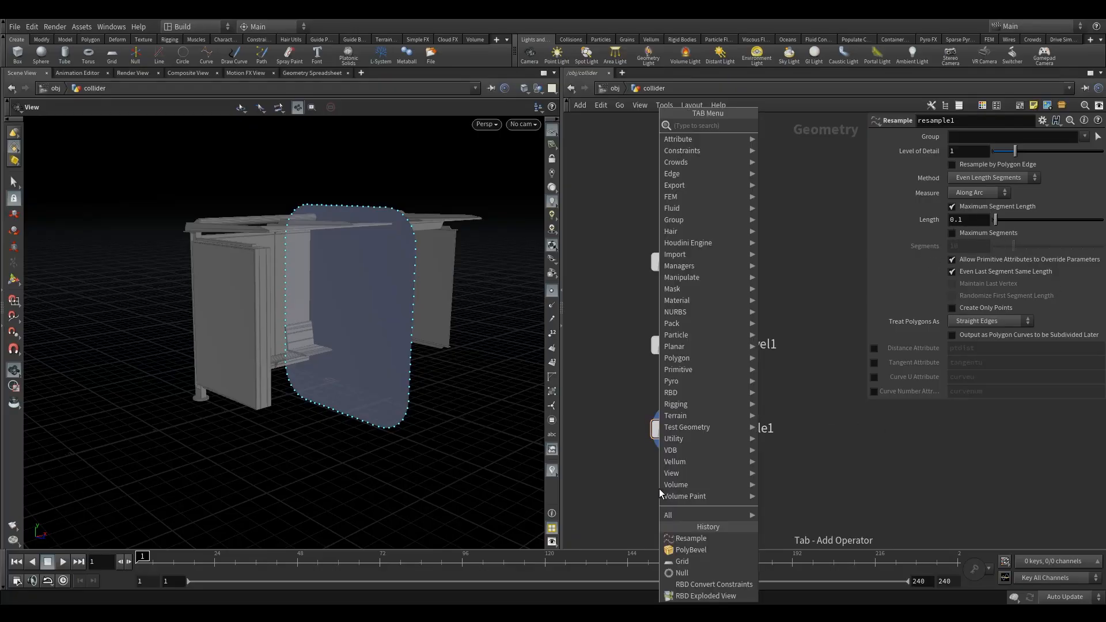
type("poly")
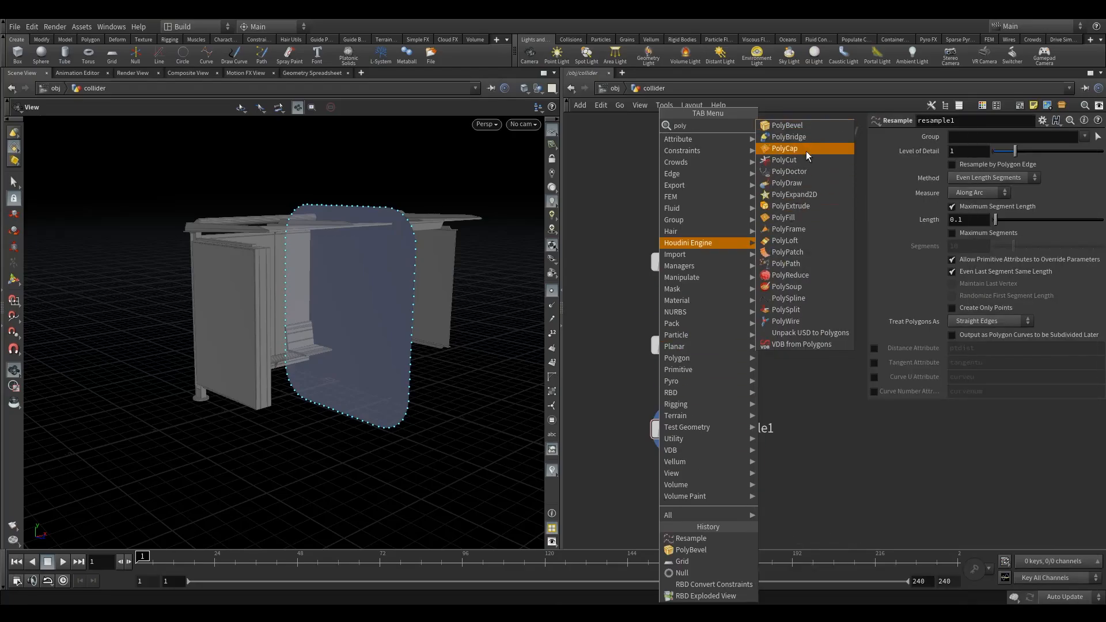
left_click(804, 320)
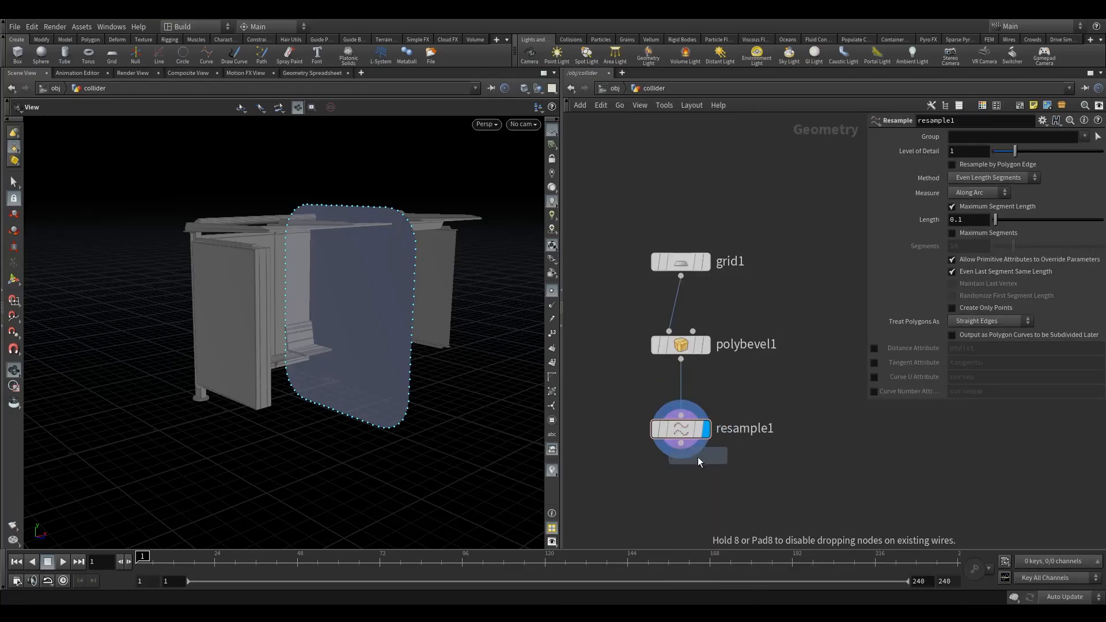
left_click(680, 495)
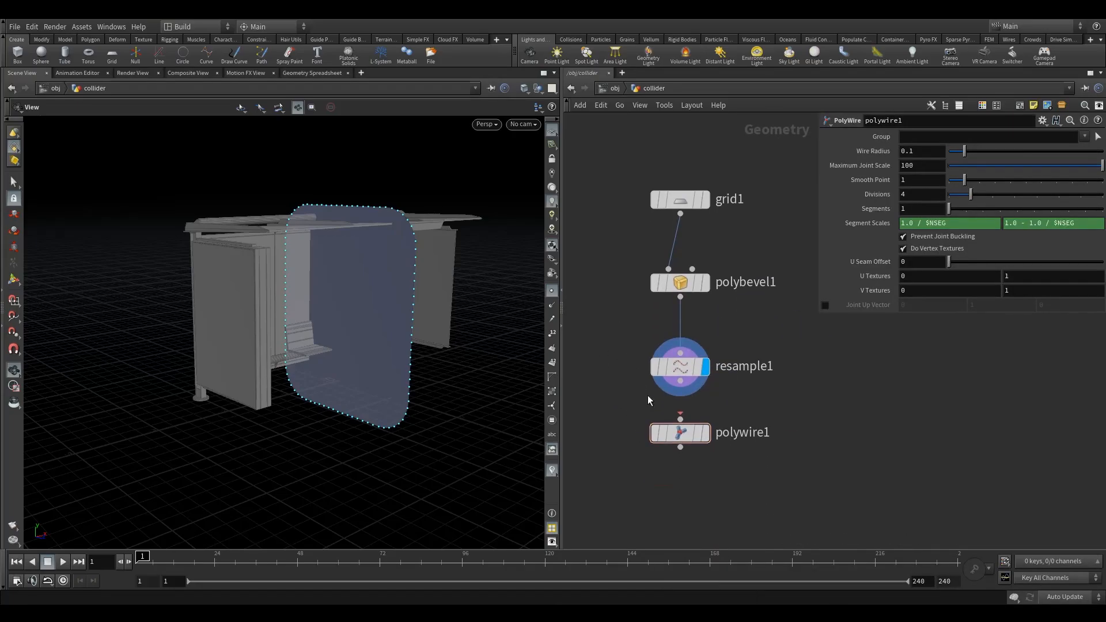
left_click(704, 433)
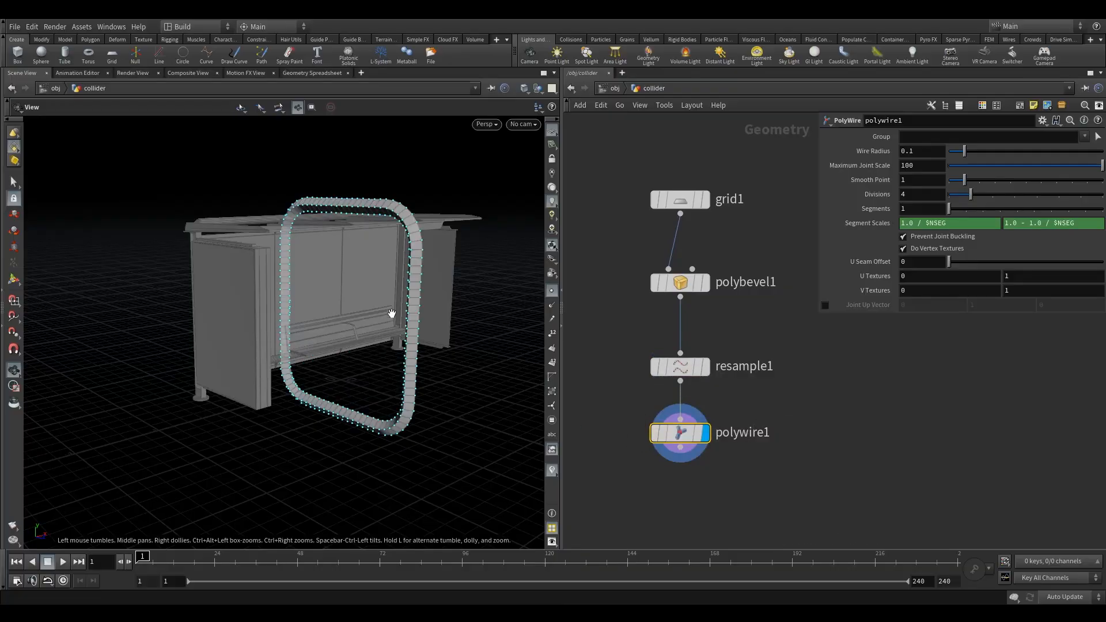
Set the PolyWire node's divisions to 10 to round the tube of the frame
mouse_move(451, 288)
left_mouse_down()
mouse_move(378, 279)
mouse_move(478, 248)
mouse_move(507, 276)
mouse_move(496, 291)
mouse_move(449, 291)
left_mouse_up()
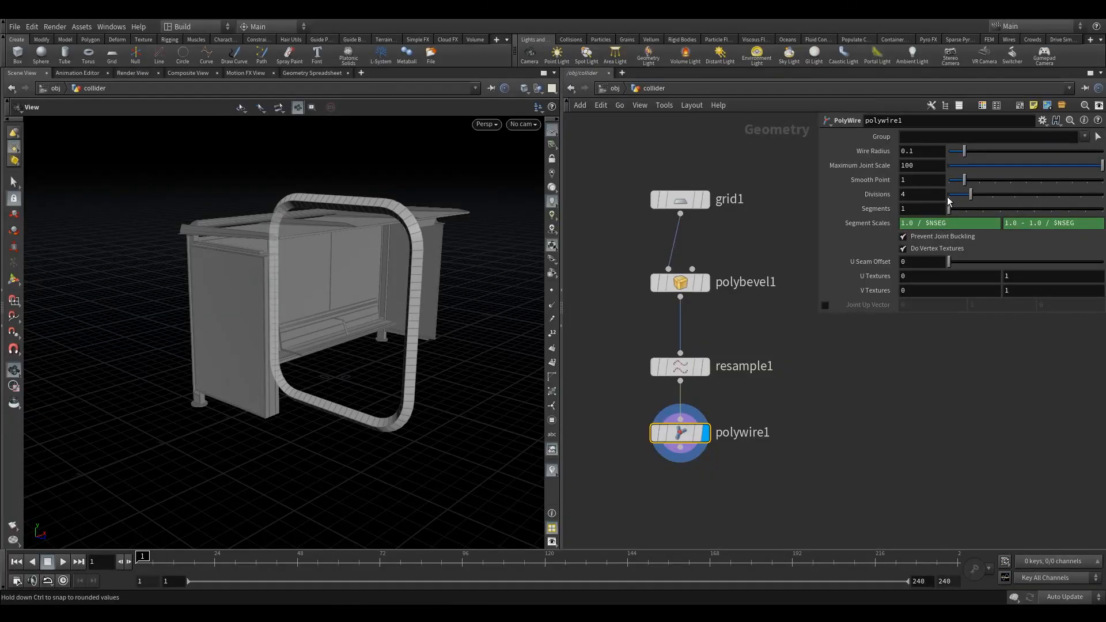
left_click_drag(972, 195, 1100, 196)
mouse_move(501, 268)
left_mouse_down()
mouse_move(510, 270)
mouse_move(500, 272)
left_mouse_up()
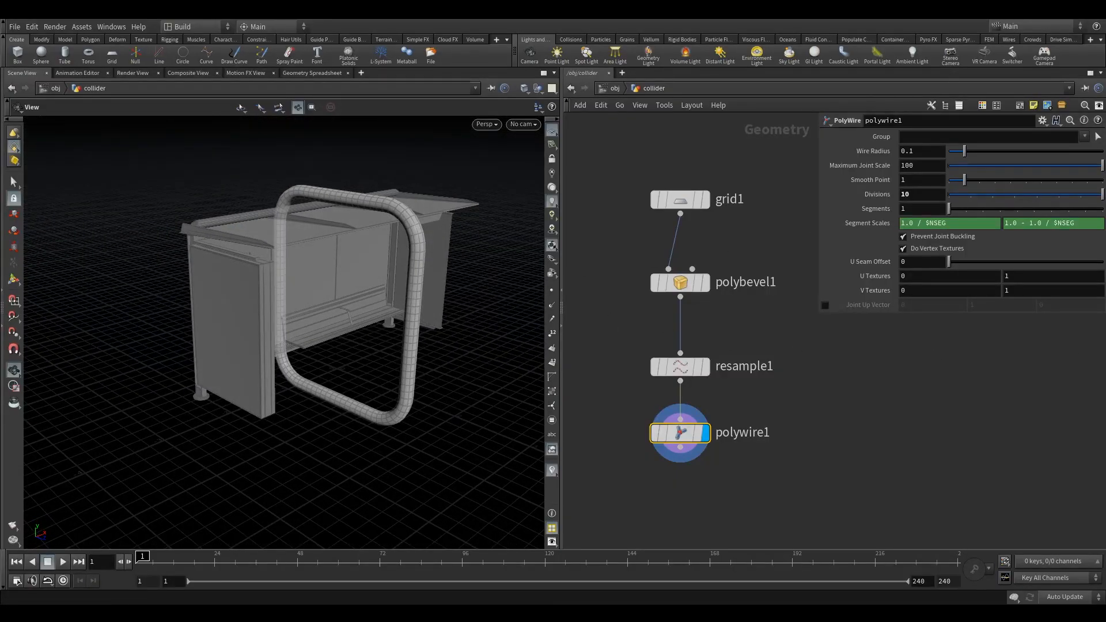
left_click_drag(311, 374, 348, 383)
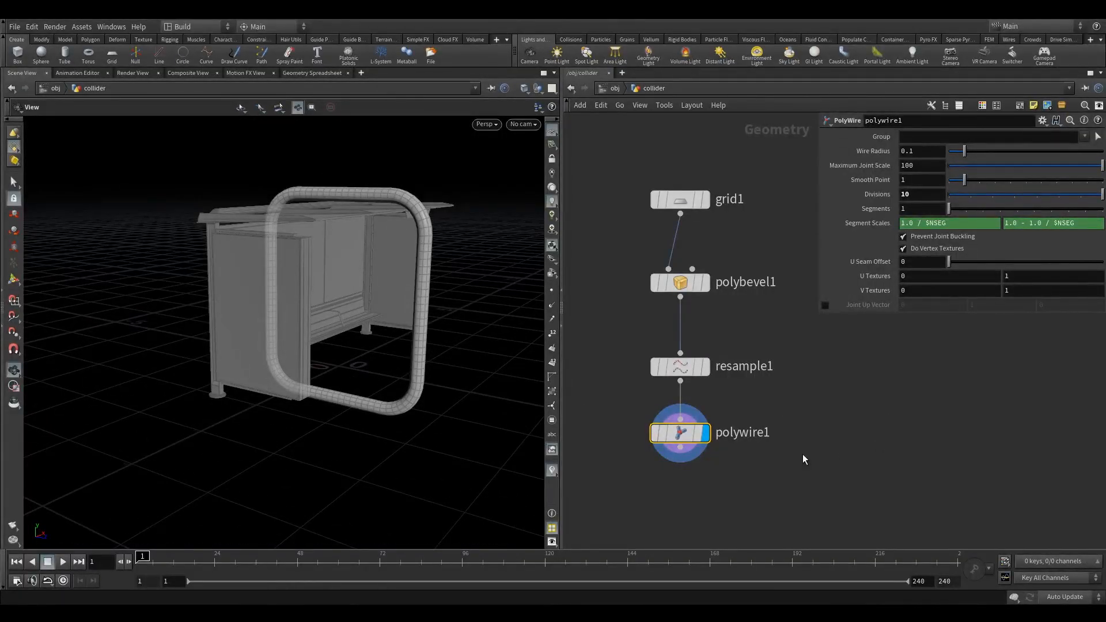
Add a Transform node after the PolyWire node, connect it and display its result
key("Tab")
type("tr")
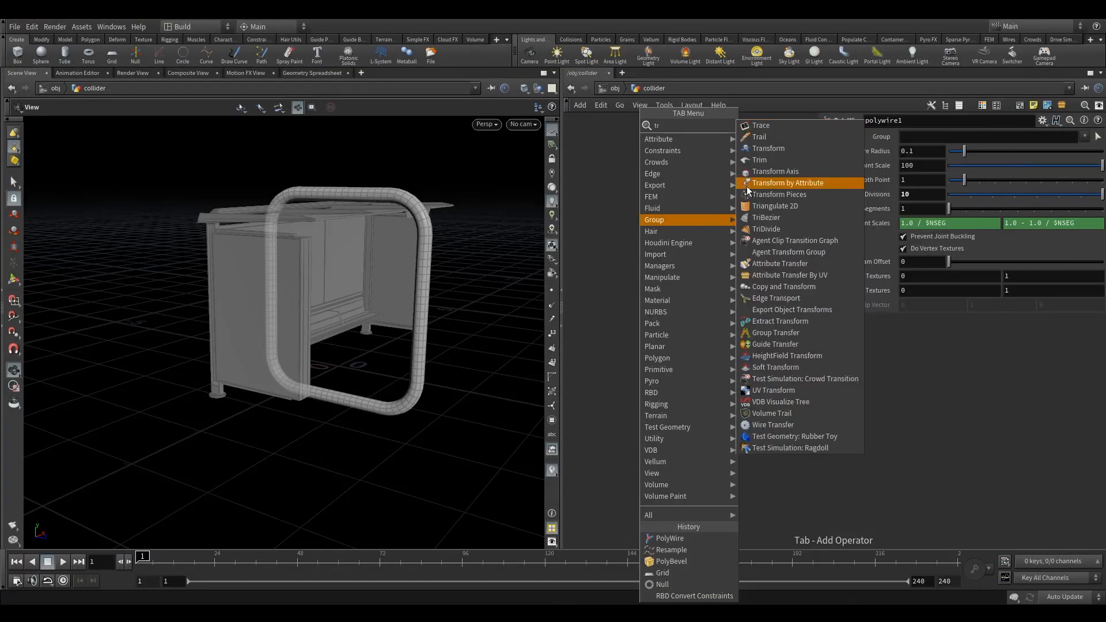
left_click(764, 149)
left_click(681, 499)
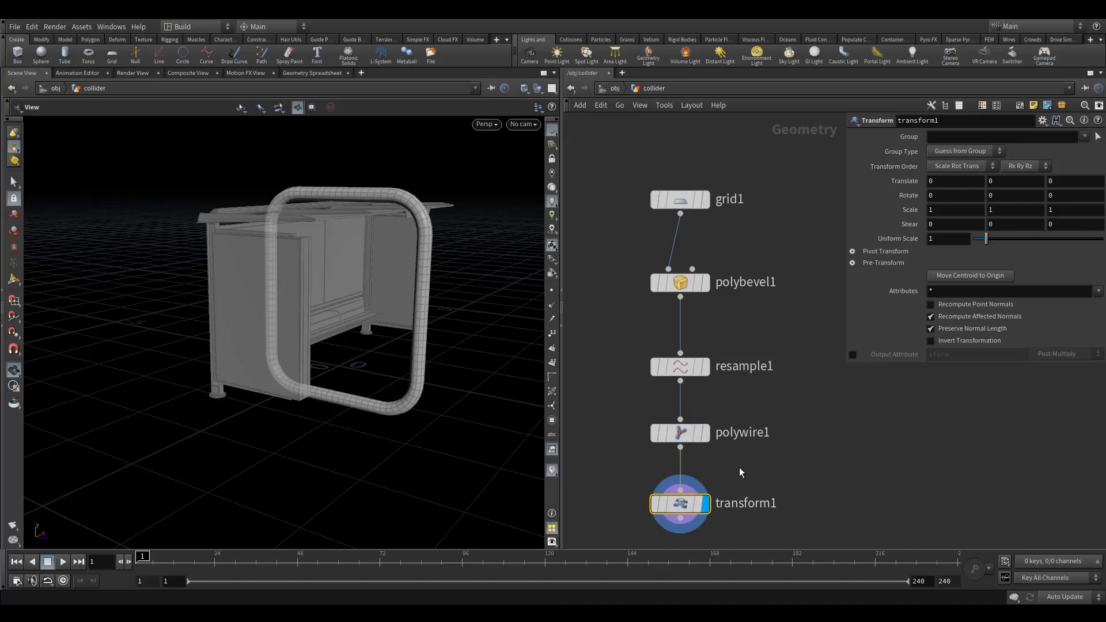
Tidy the network by moving the grid, Resample, PolyWire and Transform nodes closer together in the vertical chain
left_click_drag(680, 367, 680, 334)
left_click_drag(680, 433, 685, 398)
left_click_drag(671, 503, 672, 455)
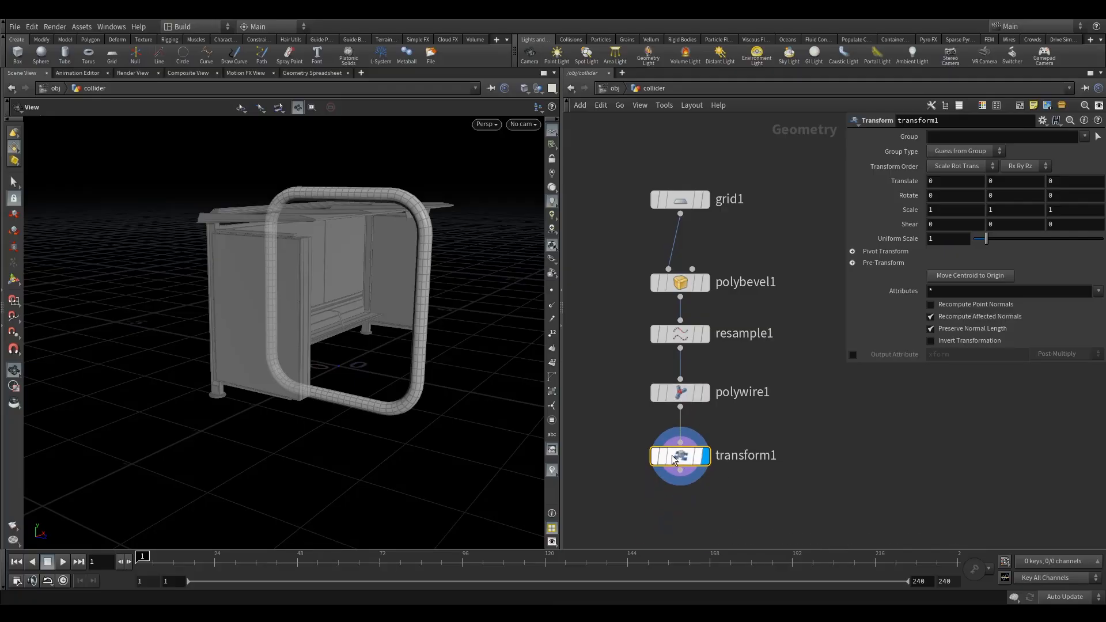
left_click_drag(681, 199, 681, 226)
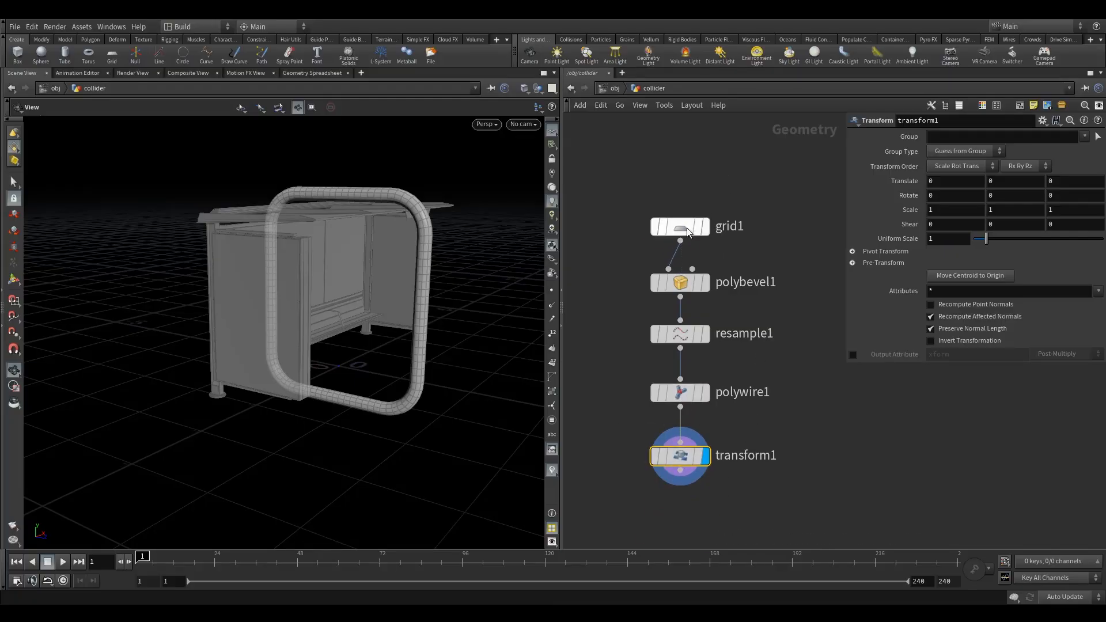
Rename the Transform node to transform1_anim_
double_click(753, 455)
type("_")
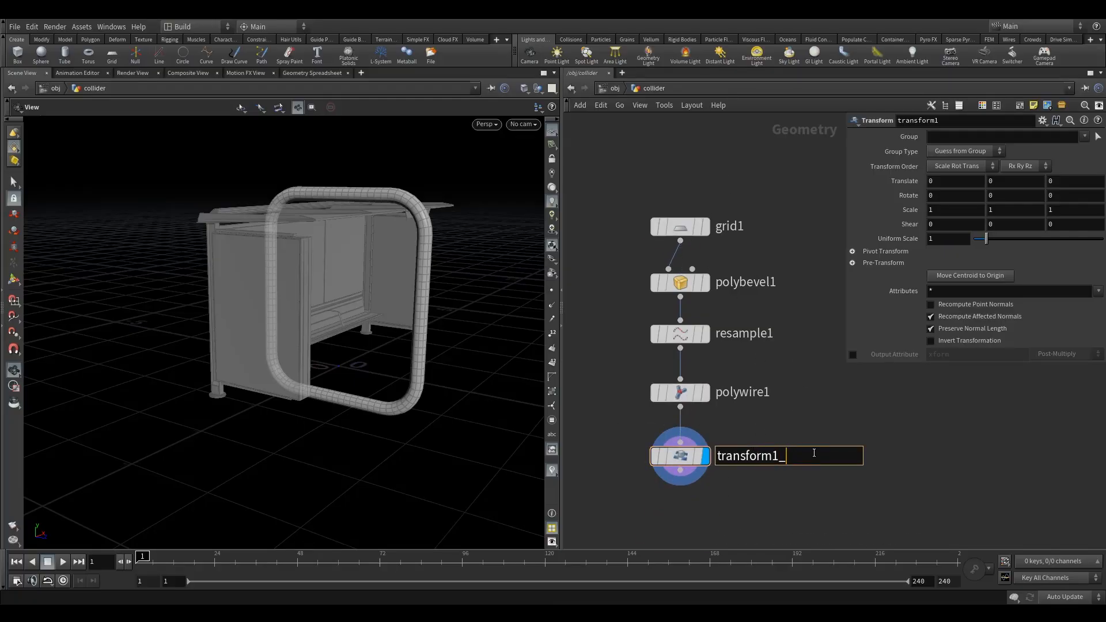
type("anim_")
key("Return")
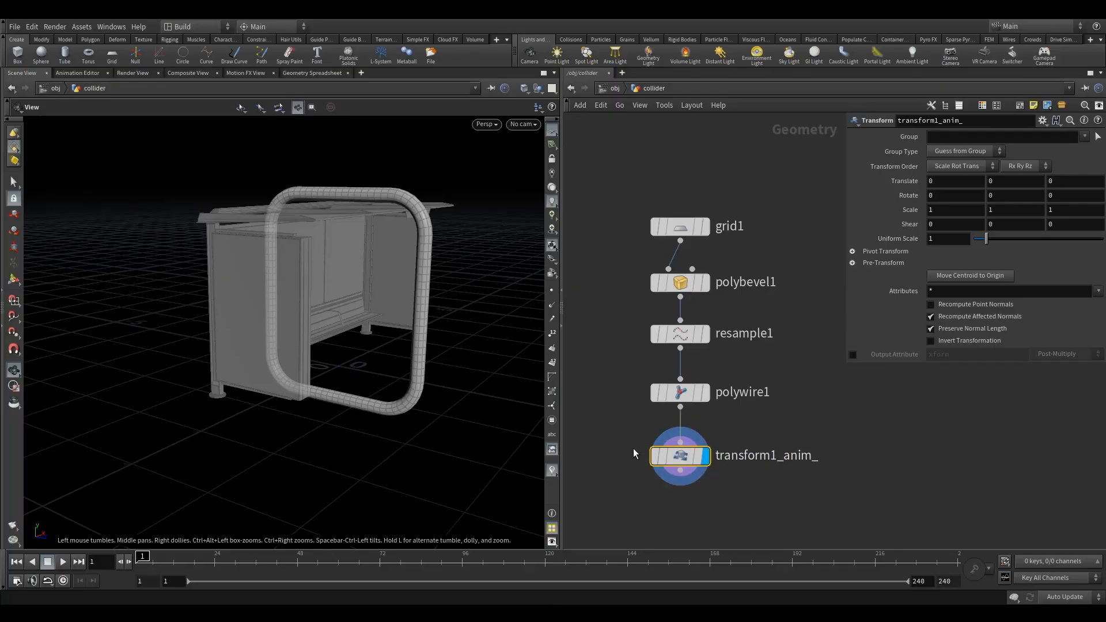
Set a keyframe on the Transform node's Translate Y with value 0 at frame 1
mouse_move(678, 456)
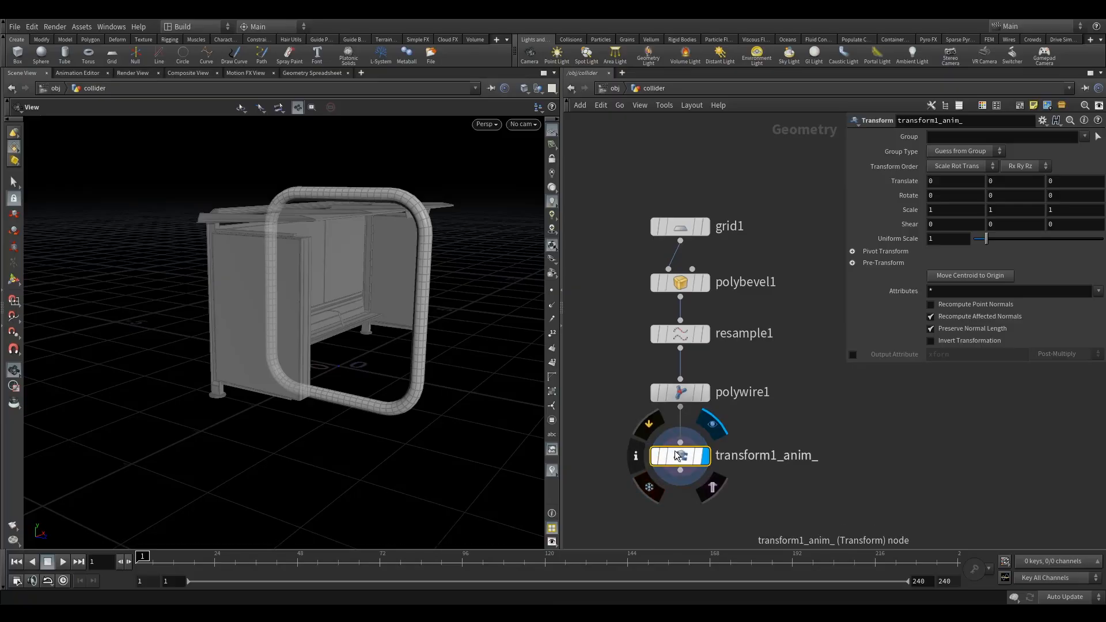
left_click(1004, 181, "alt")
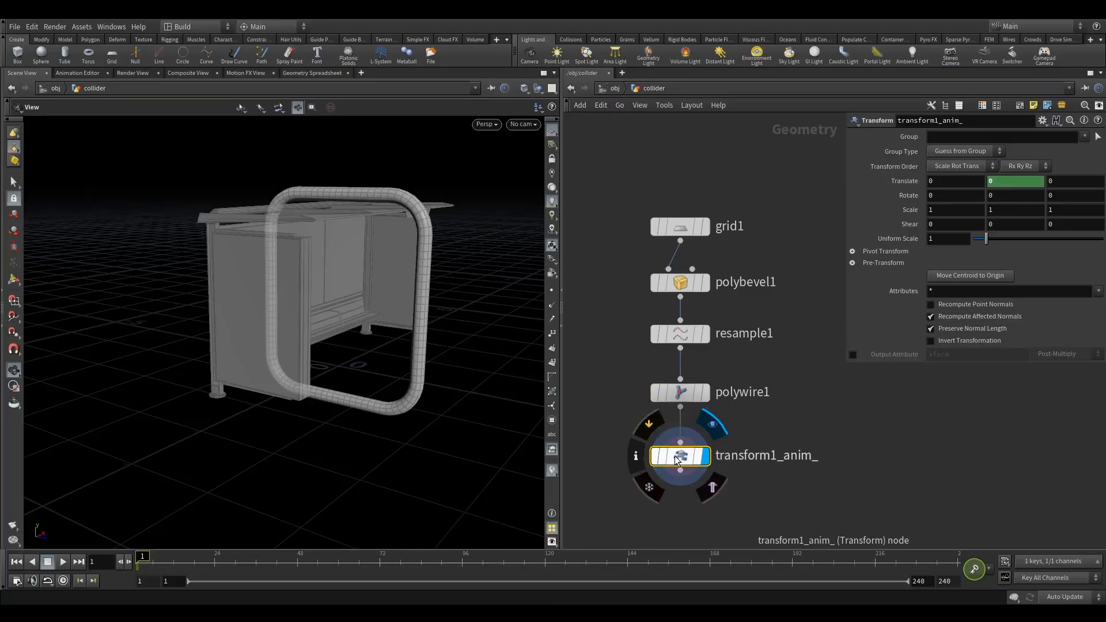
left_click_drag(680, 455, 680, 454)
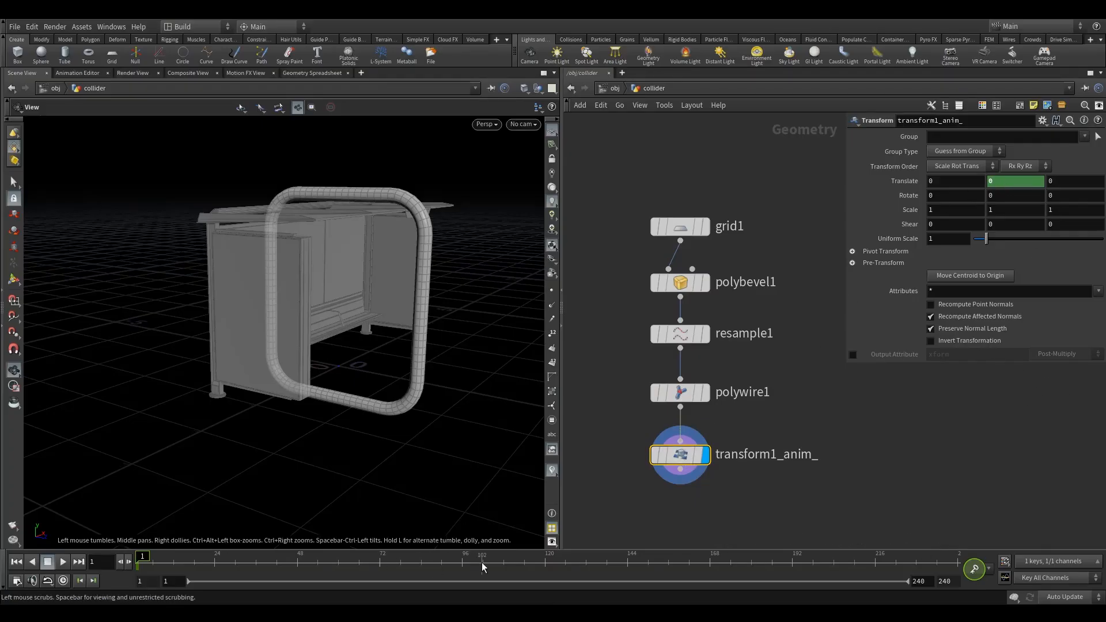
Set the animation's end frame to 100 in the global animation options
left_click(19, 581)
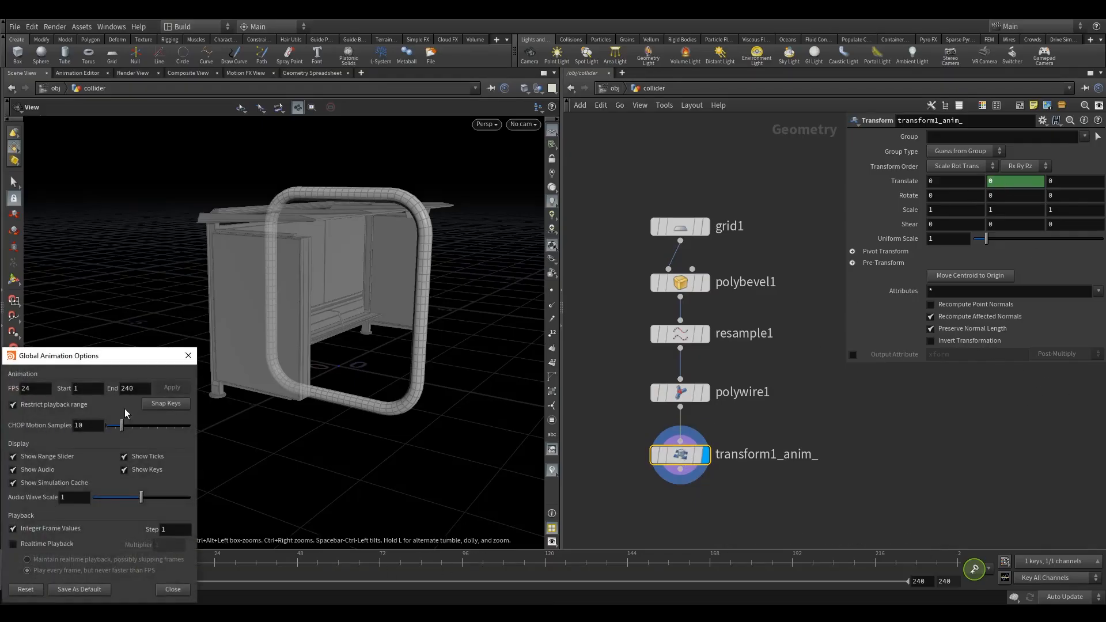
double_click(142, 389)
type("100")
key("Return")
left_click(189, 356)
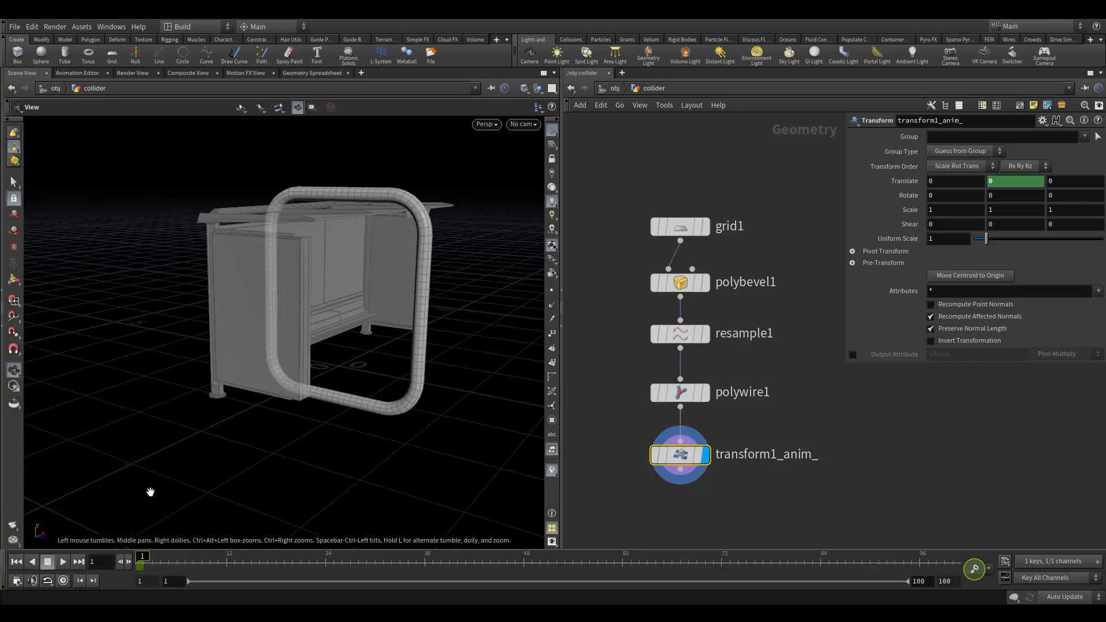
At frame 50, set the Transform node's Translate Y to -1 and keyframe it
left_click(539, 569)
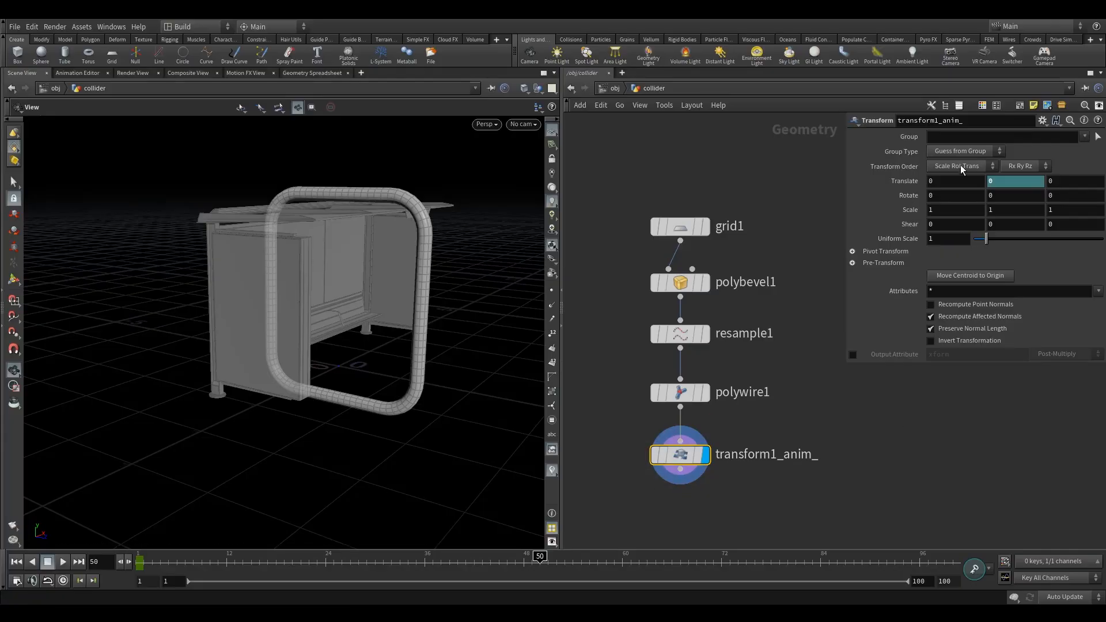
middle_click_drag(1006, 180, 991, 157)
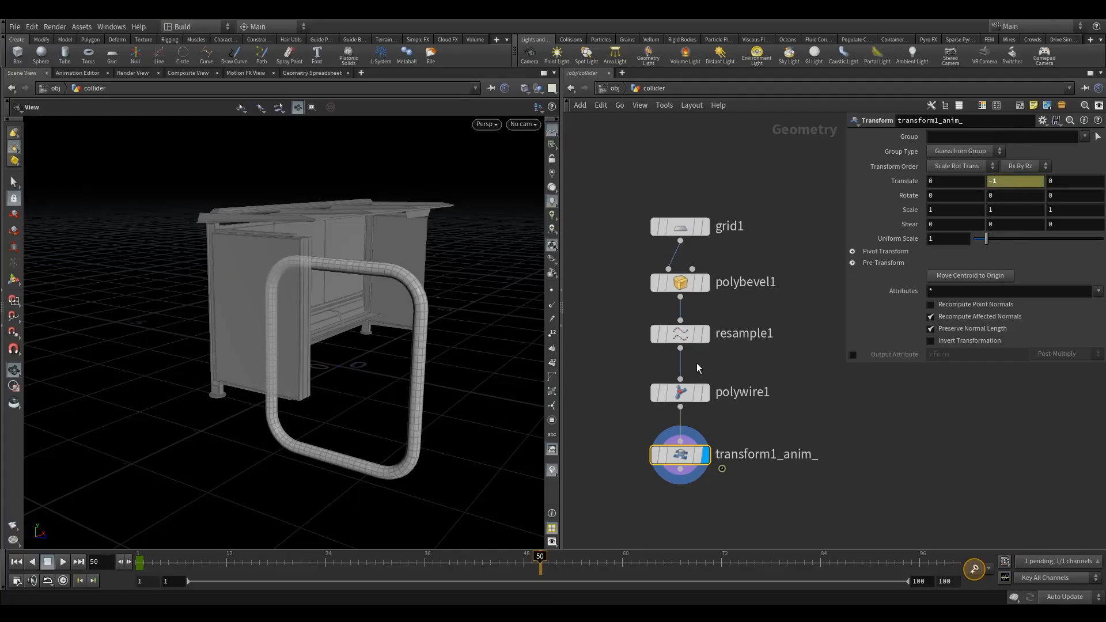
left_click(1004, 179, "alt")
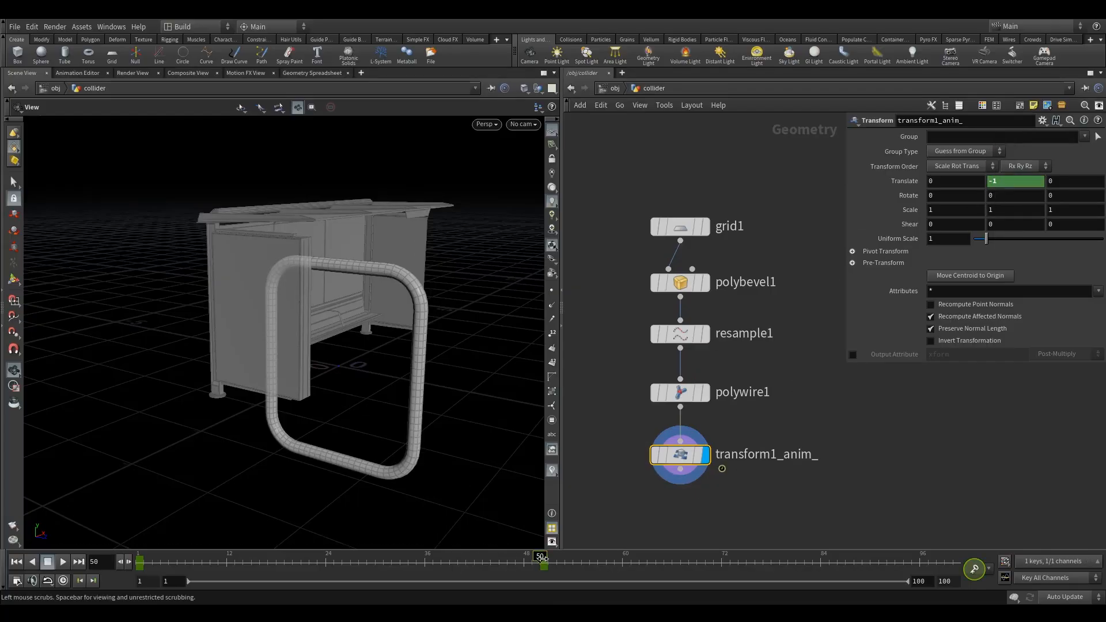
Play the collider's downward animation, turn on real-time playback, replay it and return to frame 1
left_click_drag(564, 560, 5, 536)
left_click_drag(357, 312, 76, 512)
left_click(63, 562)
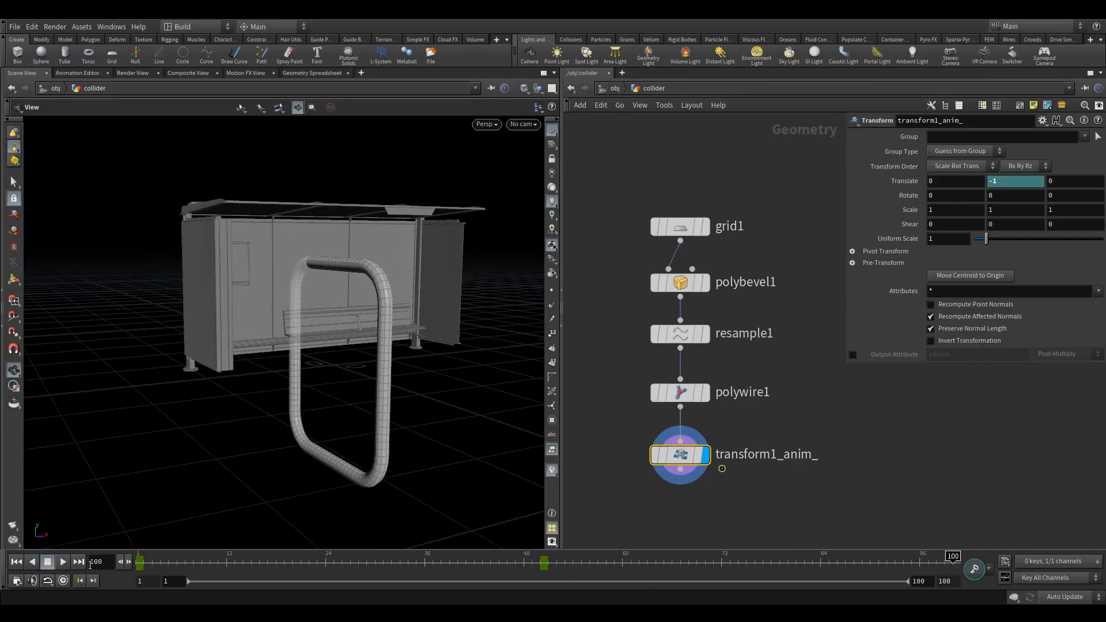
left_click(17, 562)
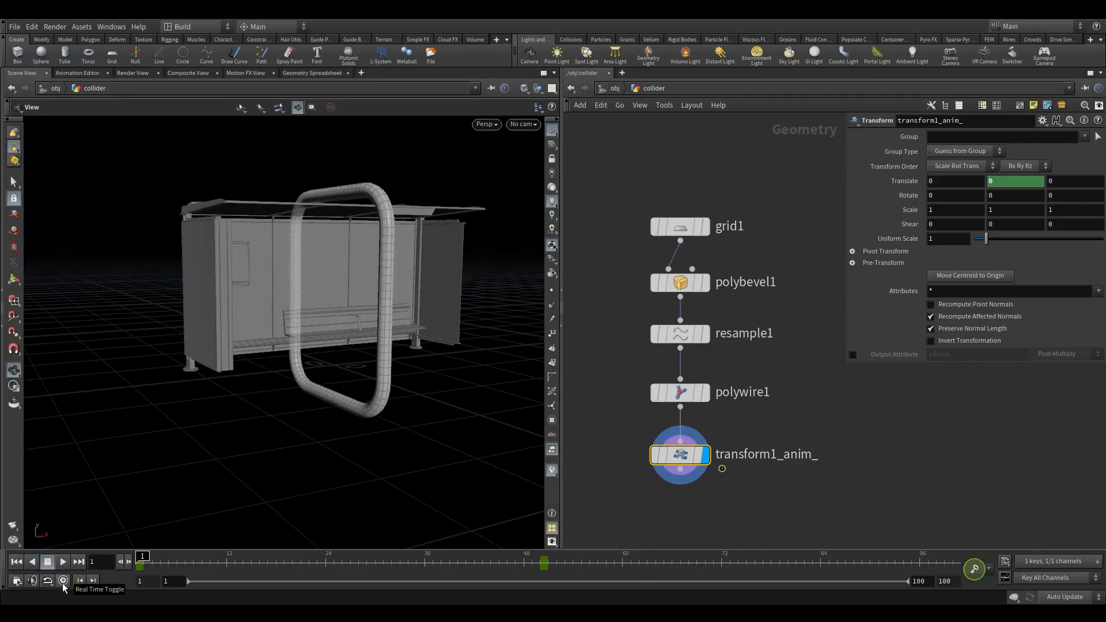
left_click(63, 562)
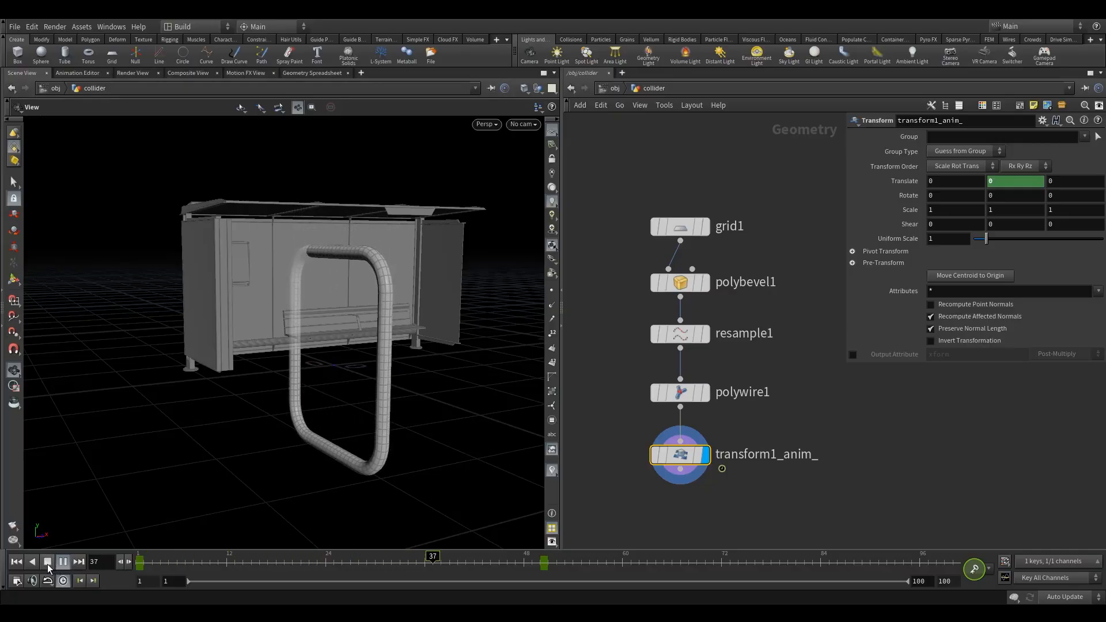
left_click(48, 563)
mouse_move(96, 559)
left_mouse_down()
mouse_move(133, 560)
mouse_move(96, 560)
left_mouse_up()
left_click(302, 73)
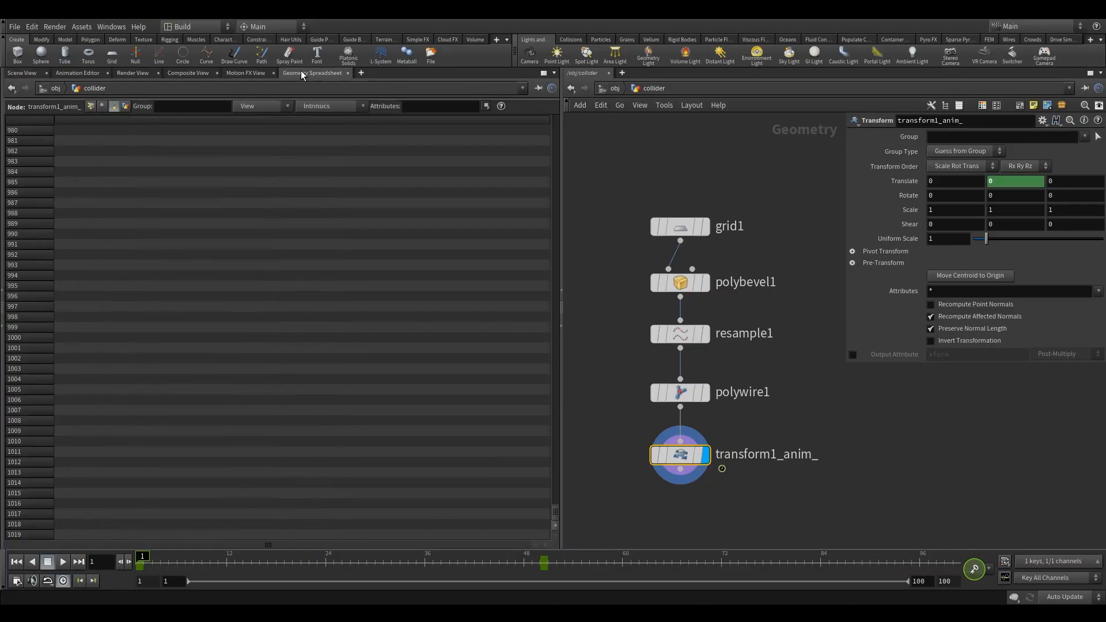
left_click(92, 105)
left_click(113, 106)
left_click(90, 106)
In the Animation Editor, select both Translate Y keyframes and change their curve function to linear()
left_click(89, 73)
key("h")
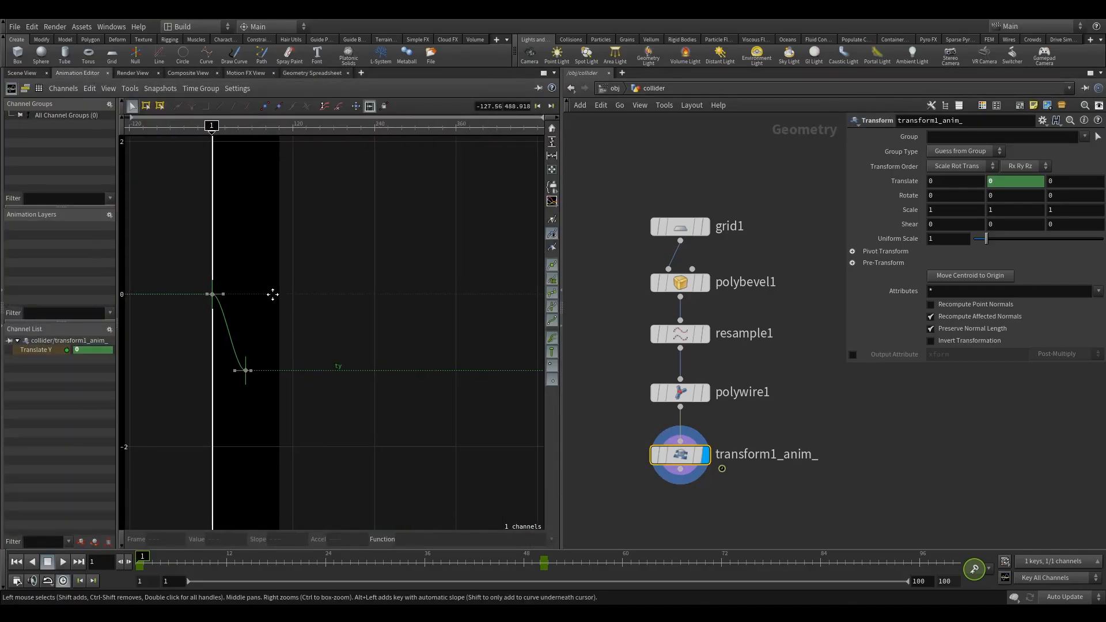
left_click_drag(160, 243, 311, 402)
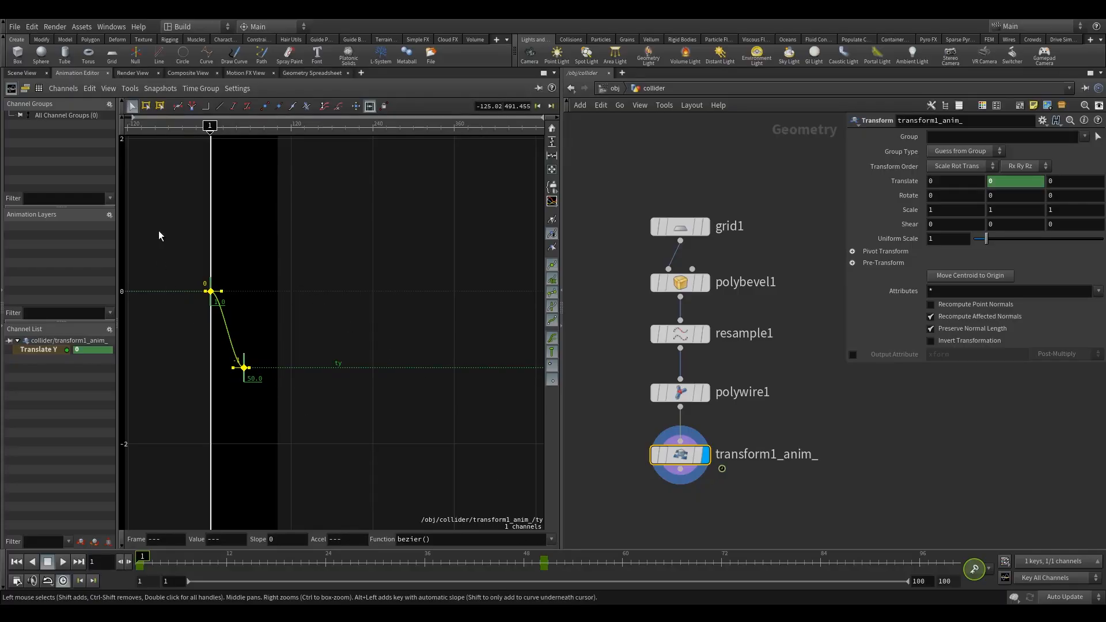
left_click_drag(156, 256, 346, 458)
key("f")
scroll(282, 345, "down", 2)
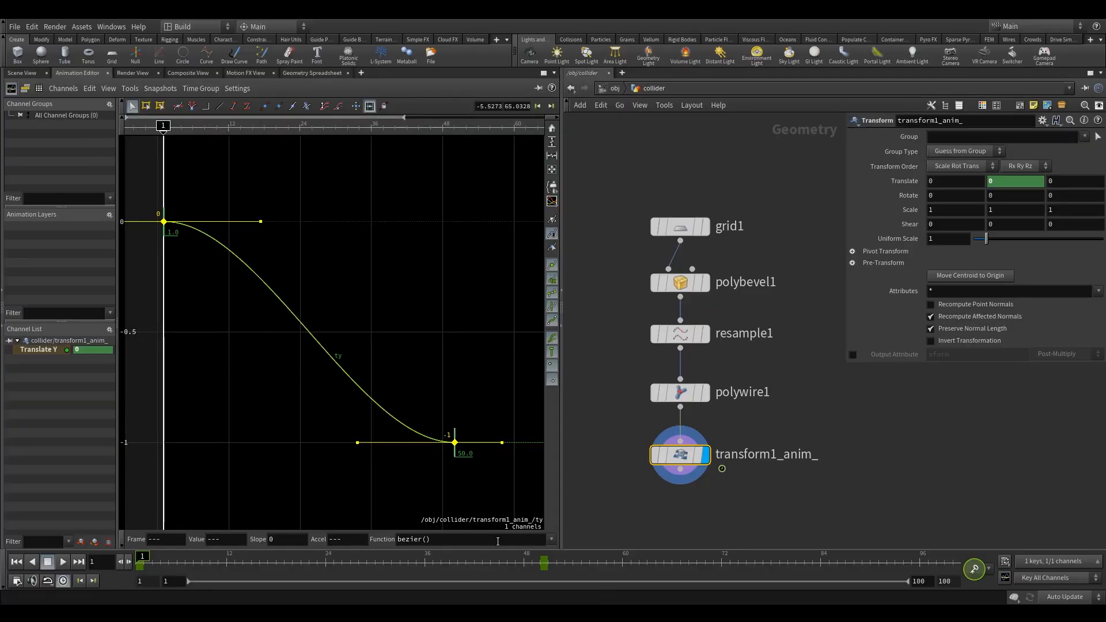
left_click(552, 539)
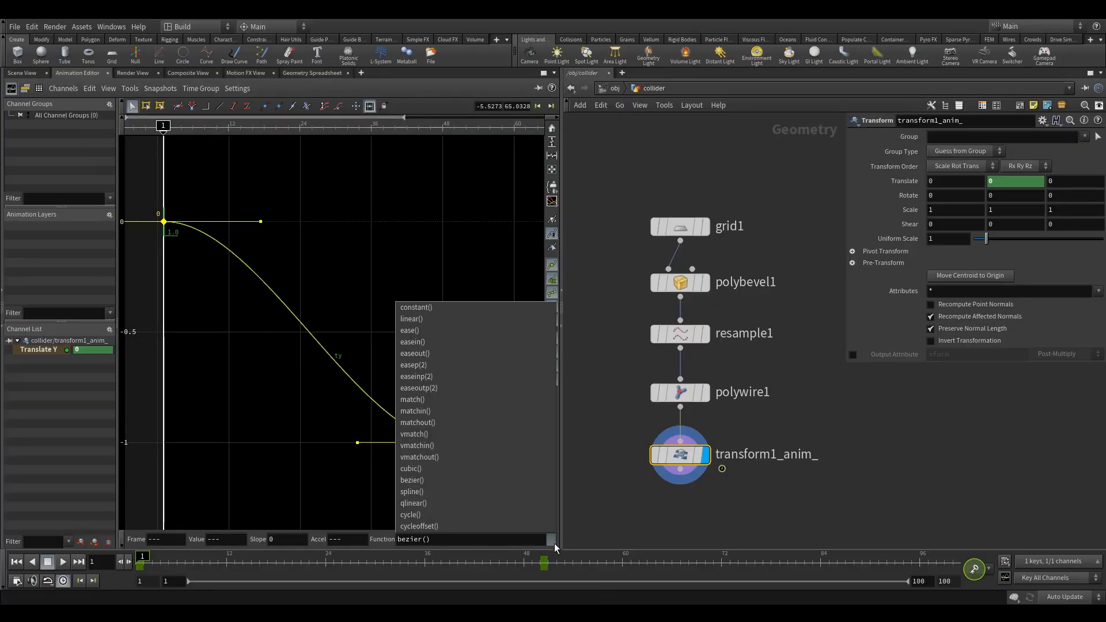
left_click(419, 318)
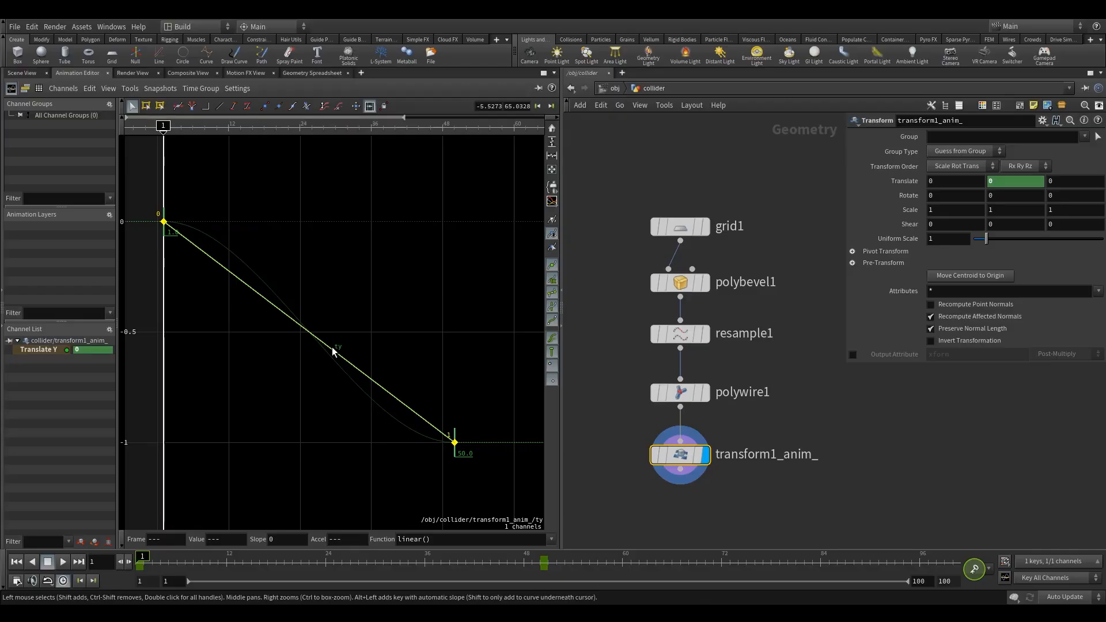
Play back the linear collider motion in the scene view and return to frame 1
left_click(22, 73)
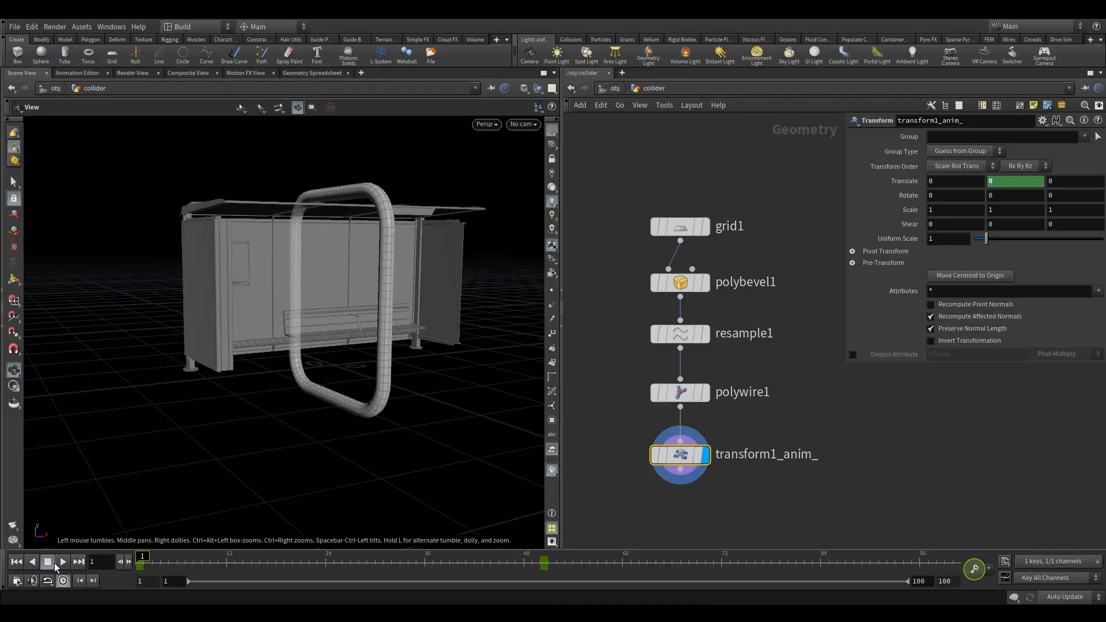
left_click(59, 563)
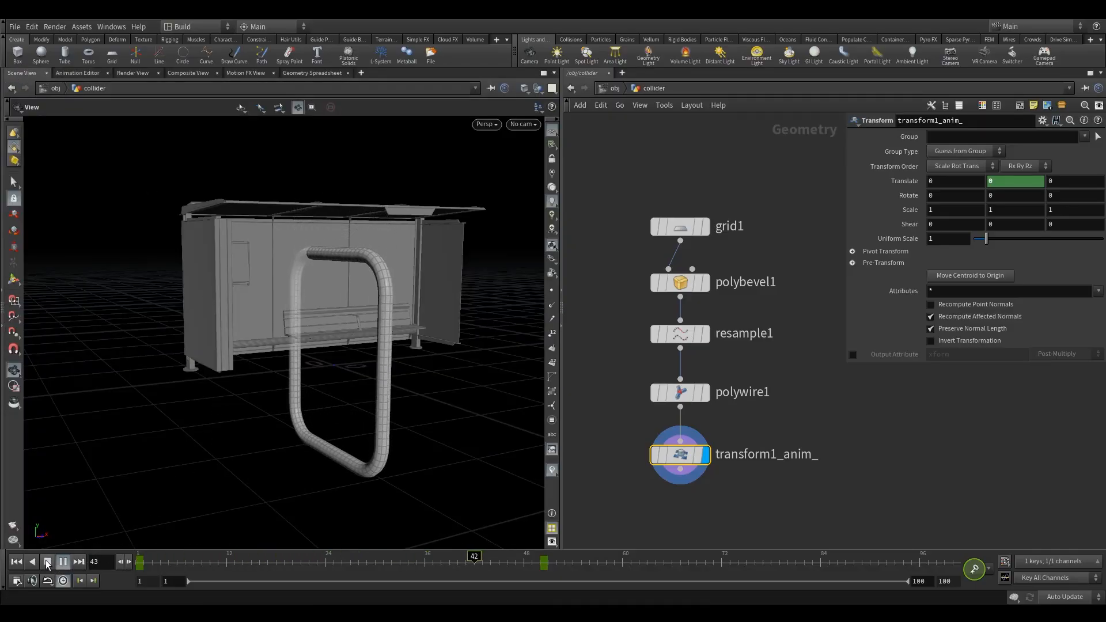
left_click(48, 563)
left_click(16, 561)
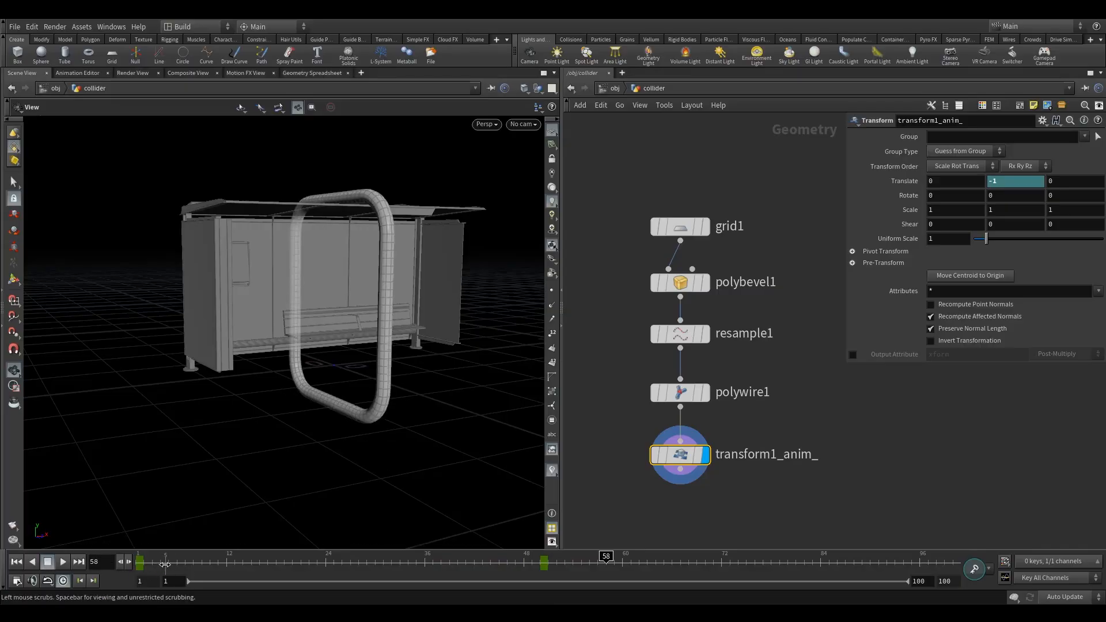
middle_click_drag(686, 482, 713, 399)
scroll(715, 396, "down", 2)
left_click_drag(384, 244, 360, 180)
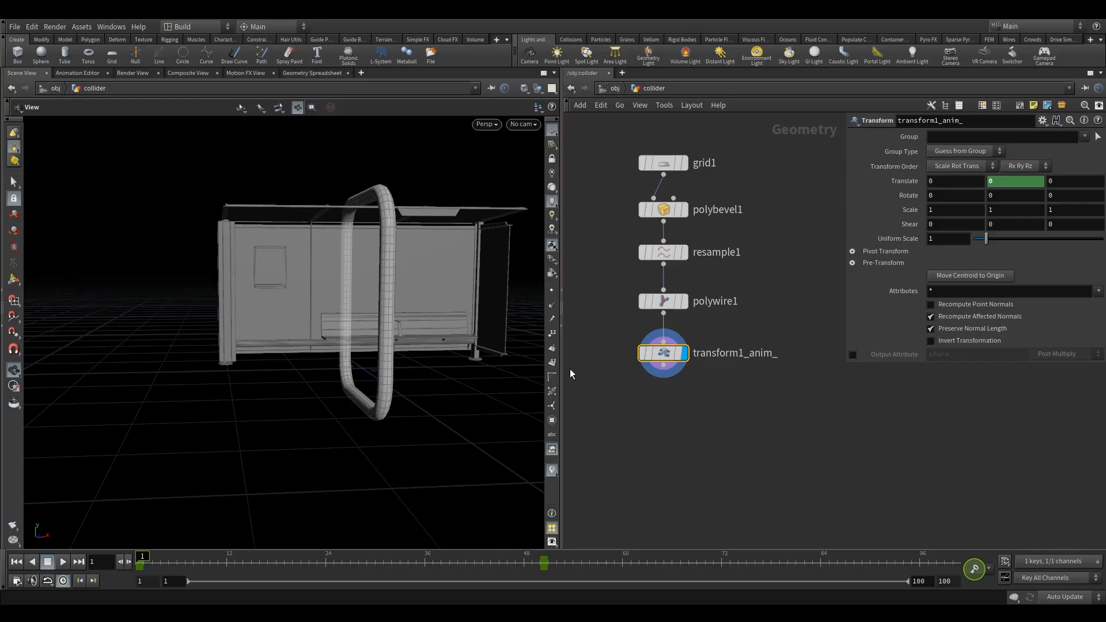
Add a Copy and Transform node after transform1_anim_, display it and set its Translate X to 0.4
key("Tab")
type("c")
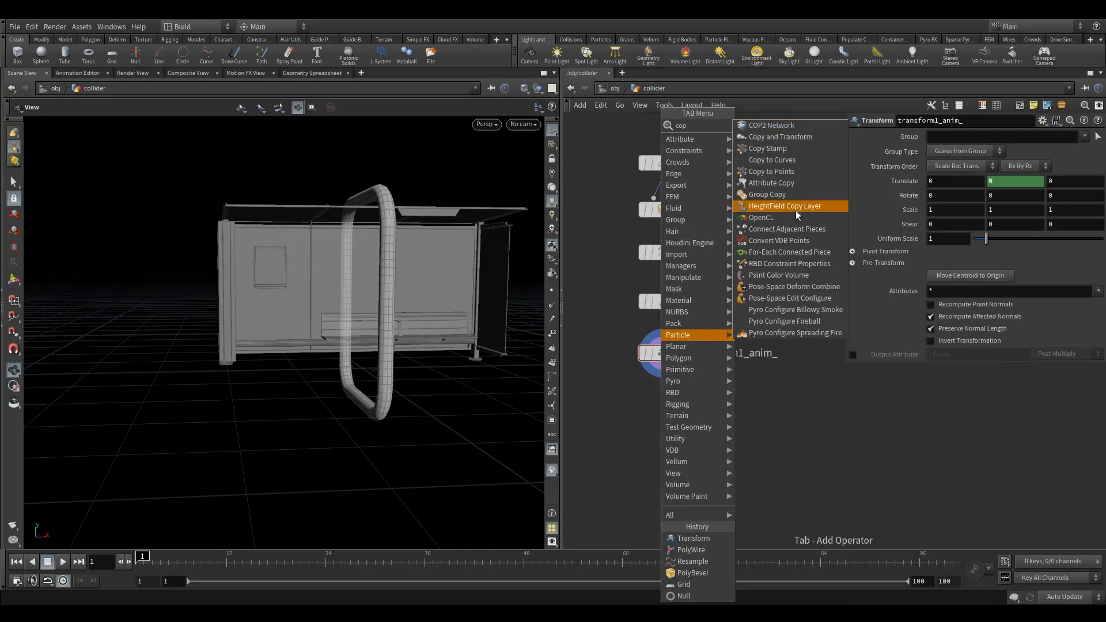
left_click(790, 137)
left_click(659, 435)
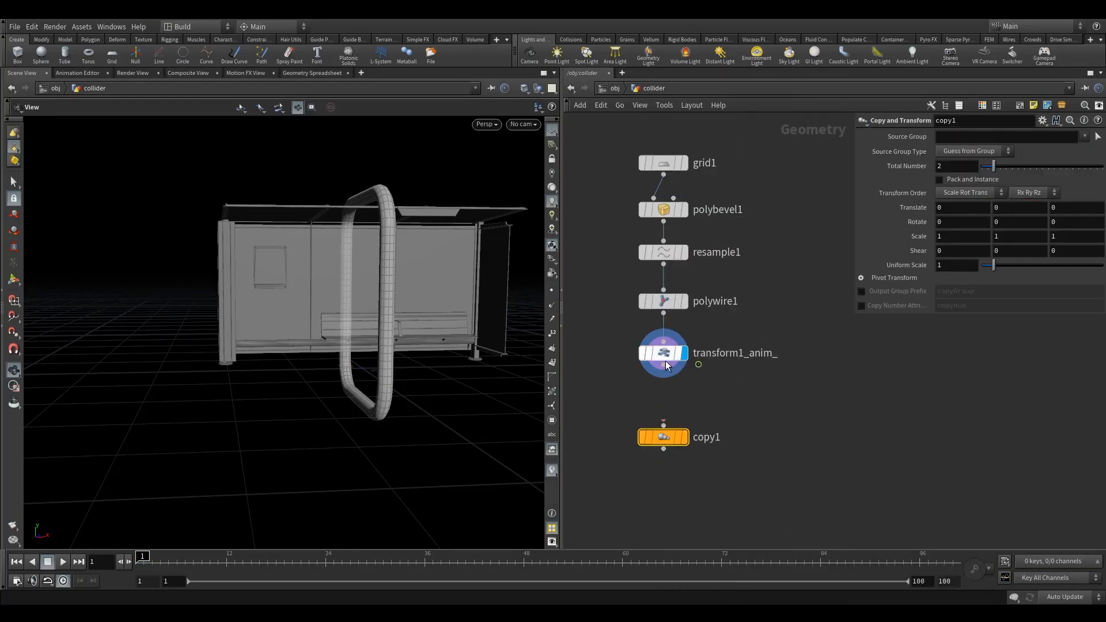
left_click(685, 437)
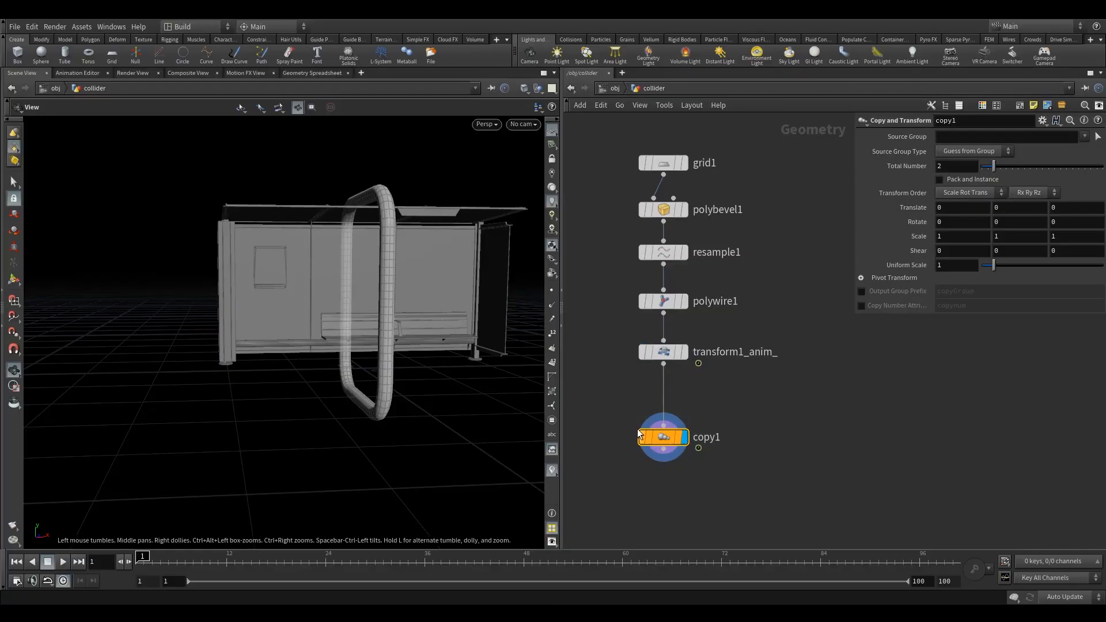
middle_click_drag(952, 208, 994, 208)
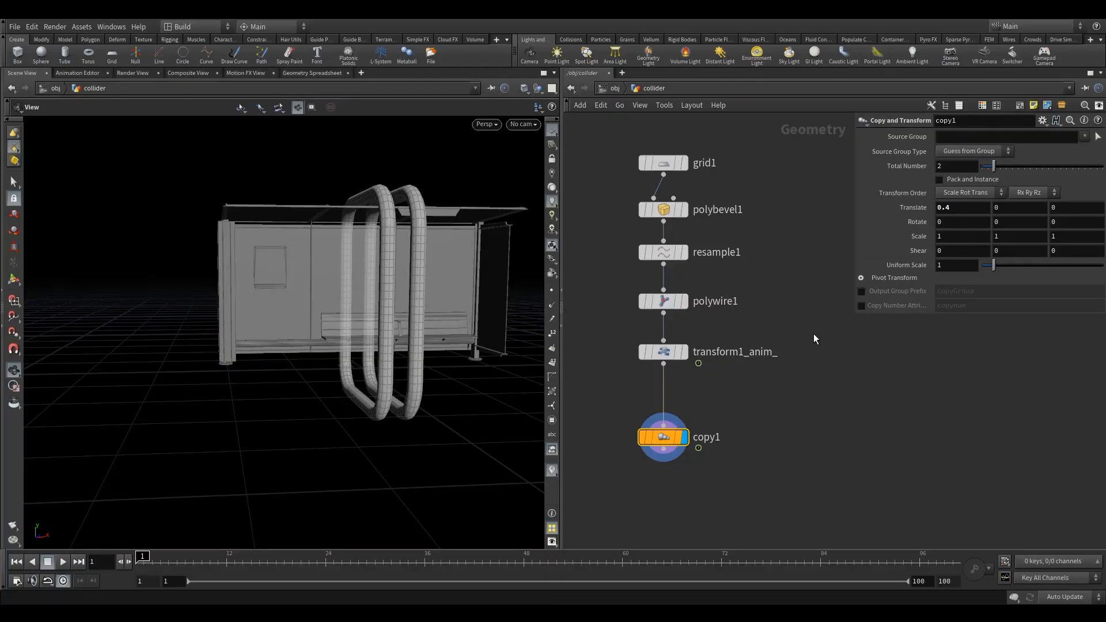
Set the Copy and Transform node's Rotate X to 180 and scrub the animation to check the copy's opposite motion
left_click_drag(231, 566, 450, 557)
left_click(961, 222)
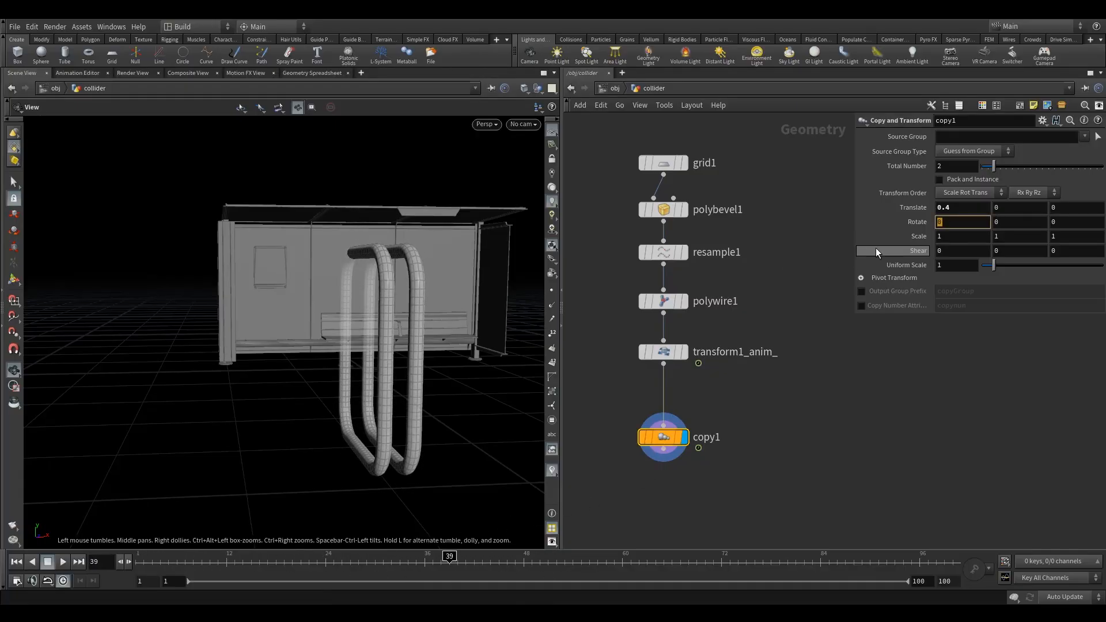
type("180")
key("Return")
mouse_move(266, 567)
left_mouse_down()
mouse_move(346, 560)
mouse_move(140, 562)
left_mouse_up()
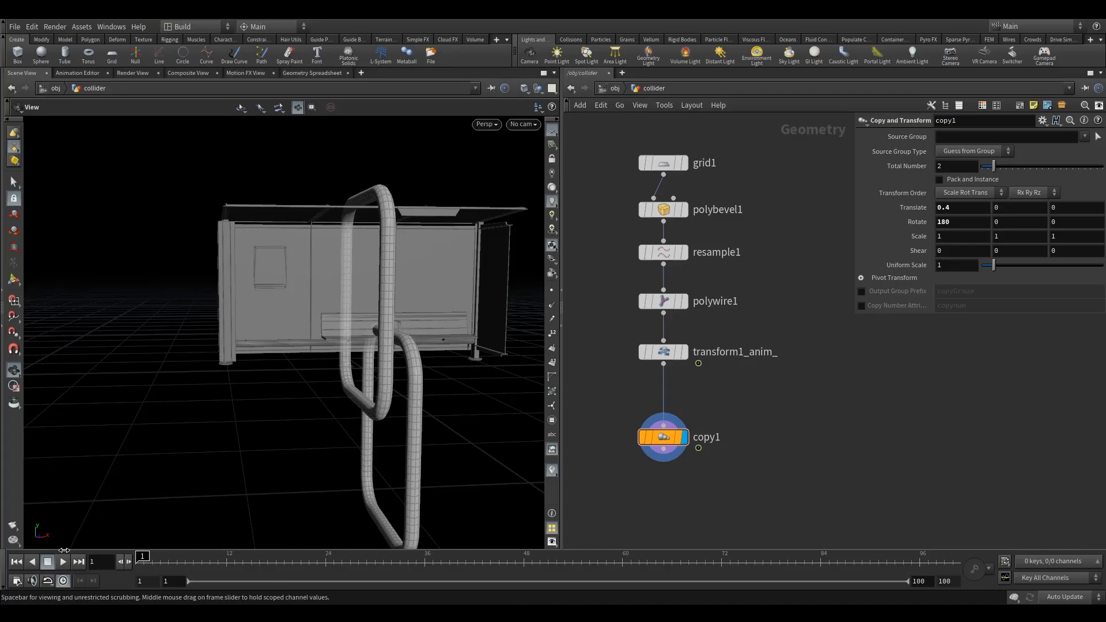
Set the Copy and Transform node's Translate Y to -.6
left_click_drag(427, 334, 328, 330)
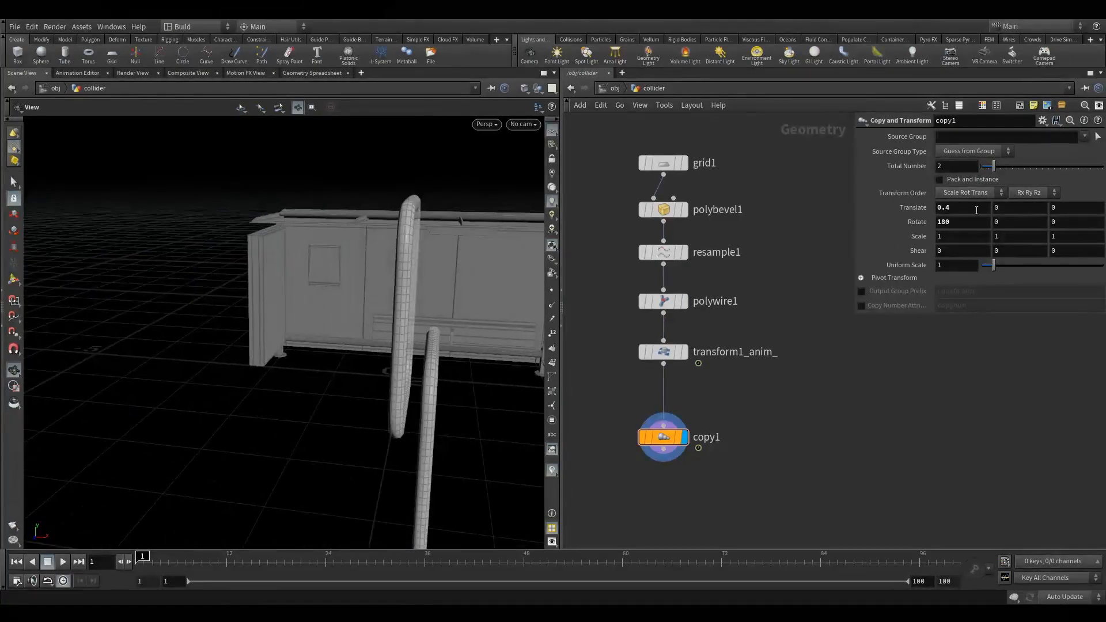
left_click(1010, 207)
key("BackSpace")
type("-.6")
key("Return")
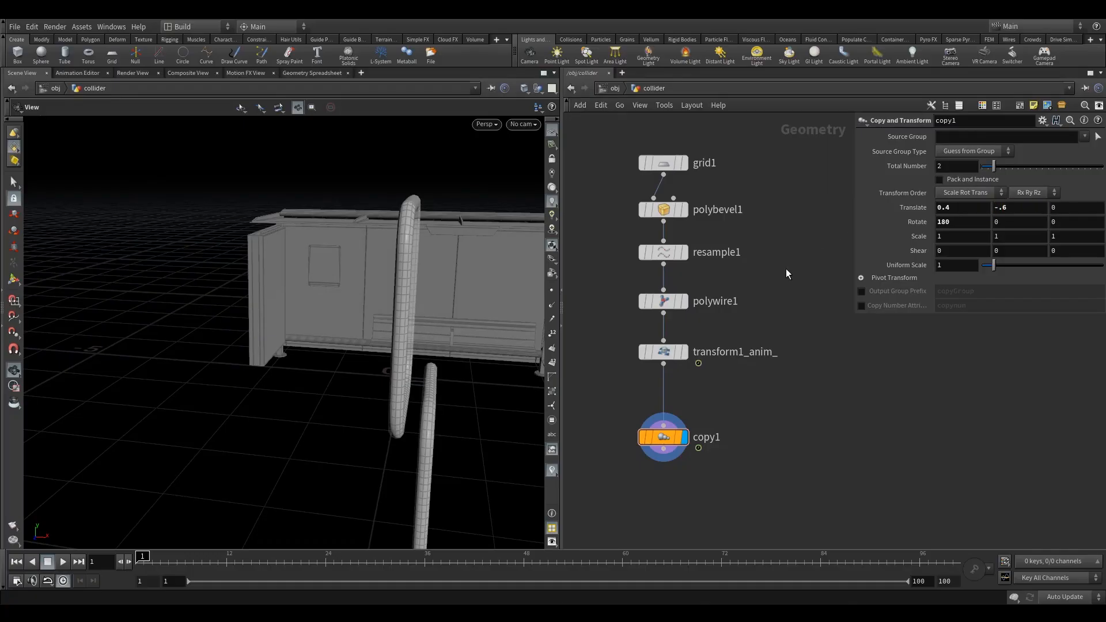
Scrub the timeline and examine from several angles how the two collider loops move past each other beside the bus stop
left_click_drag(403, 345, 353, 385)
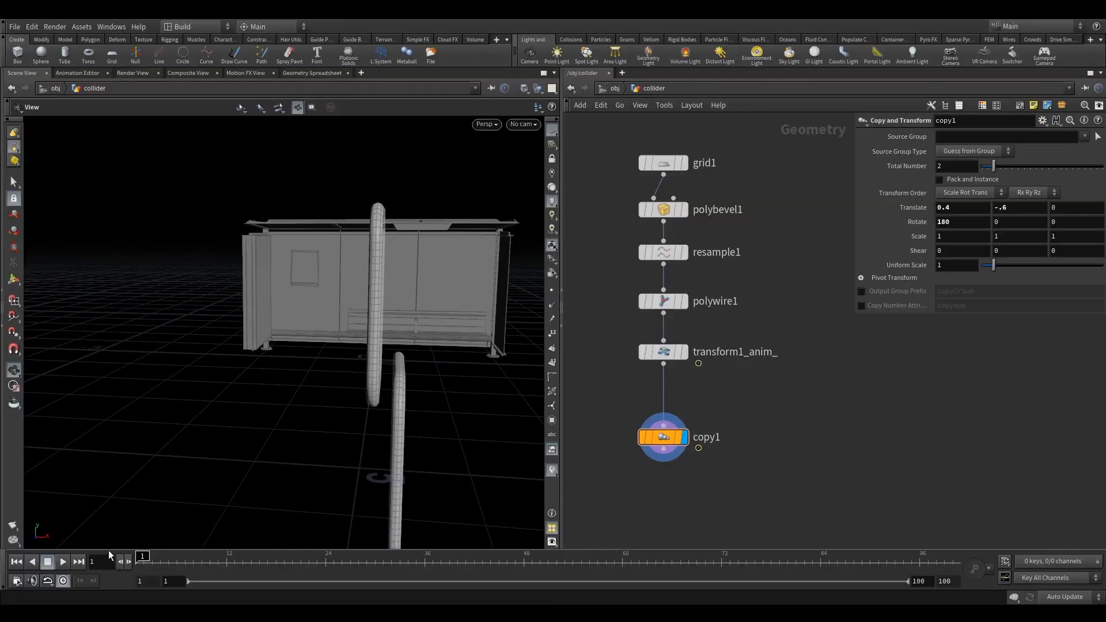
left_click_drag(143, 557, 614, 558)
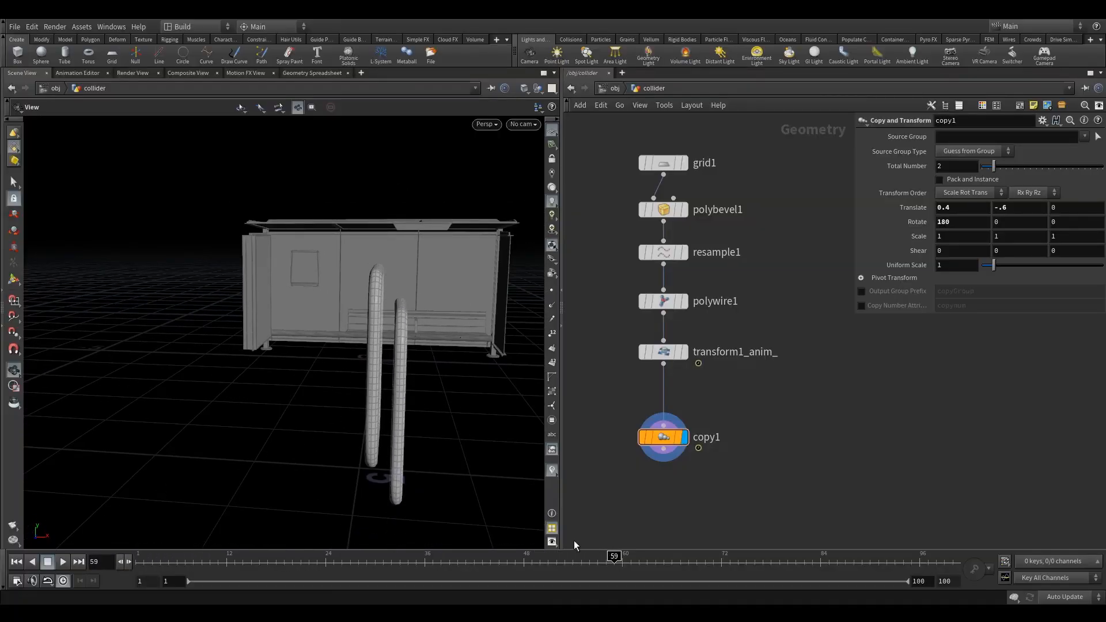
left_click_drag(346, 415, 388, 403)
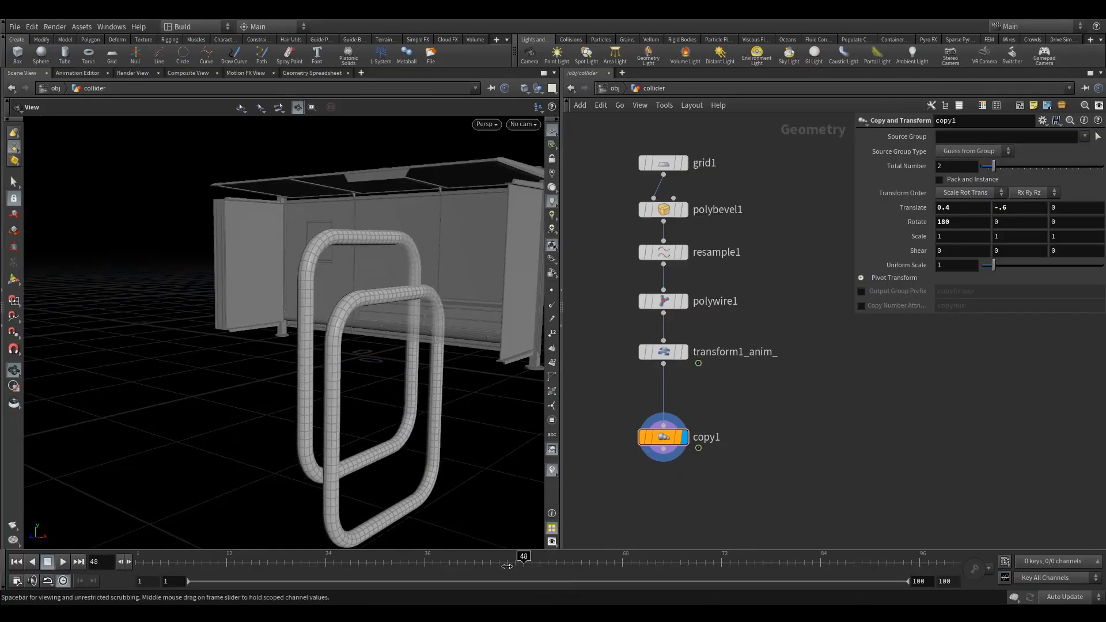
key("ctrl+Up")
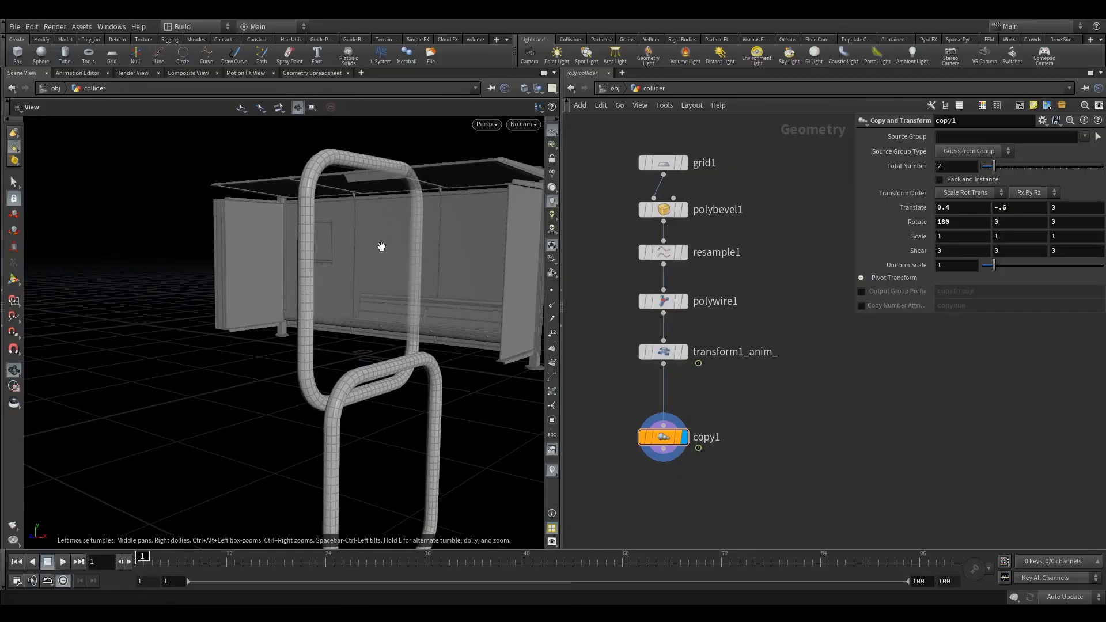
left_click_drag(409, 301, 375, 338)
left_click_drag(452, 566, 564, 566)
left_click_drag(363, 288, 283, 162)
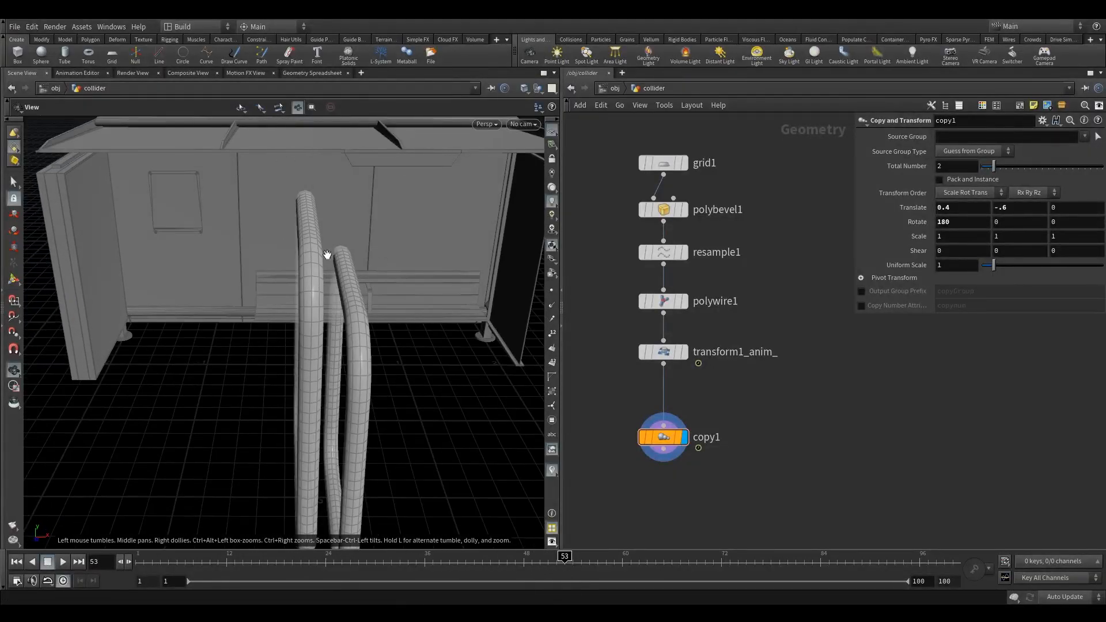
left_click_drag(326, 255, 362, 296)
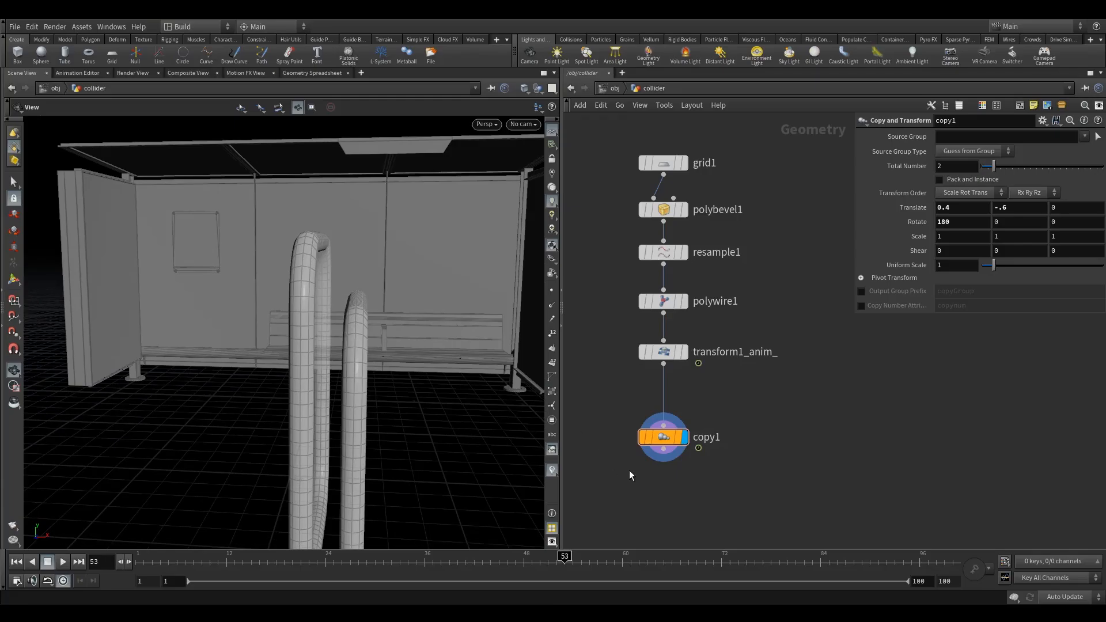
Add a Transform node below copy1, connected to its output, and display it
middle_click_drag(703, 470, 693, 413)
middle_click_drag(677, 454, 663, 402)
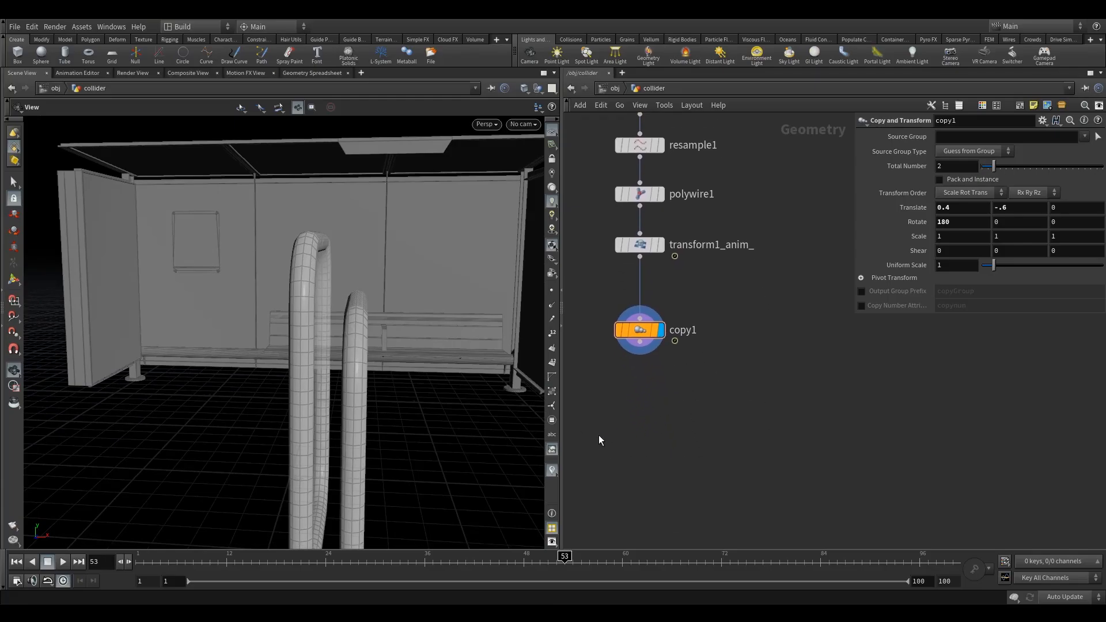
key("Tab")
left_click(744, 149)
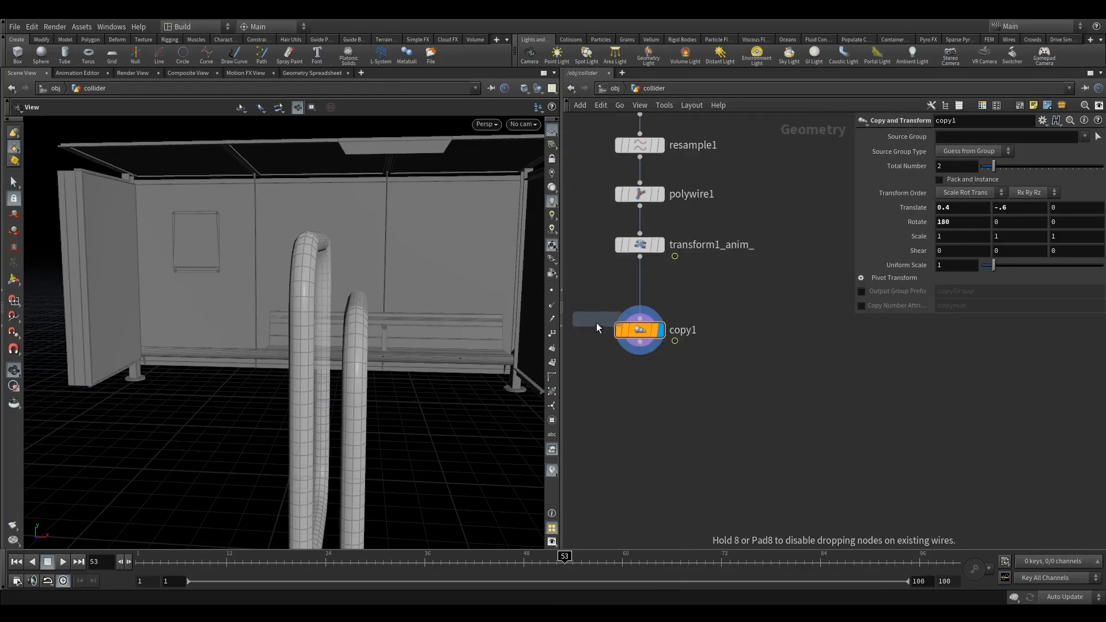
left_click(641, 424)
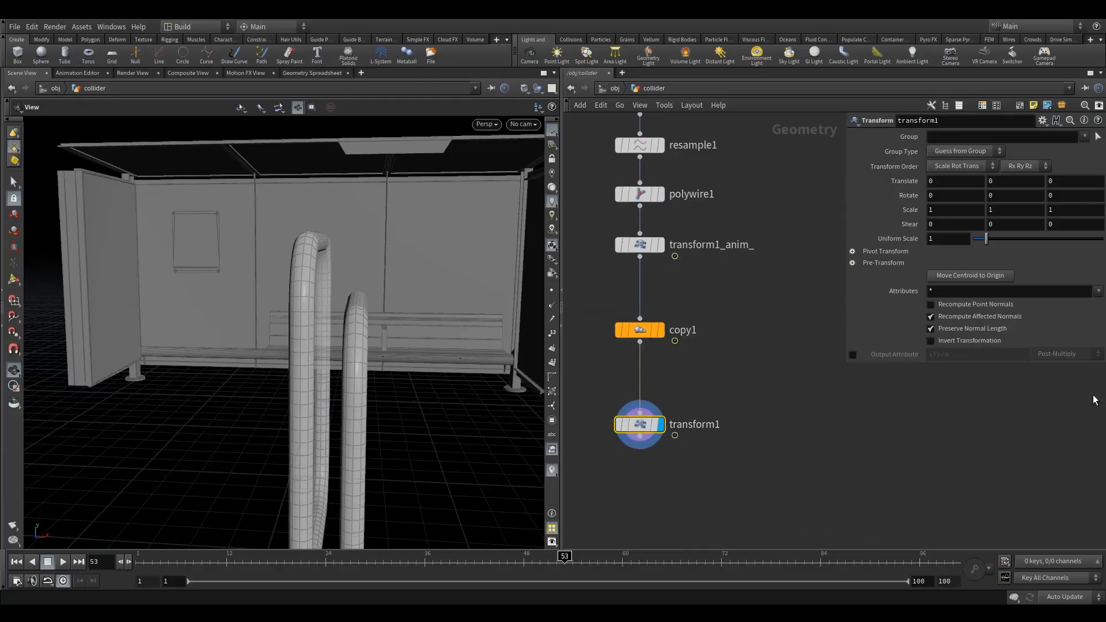
Set the new Transform node's Translate X to .5 and check both colliders' placement and motion against the bus stop
double_click(945, 183)
type(".5")
key("Return")
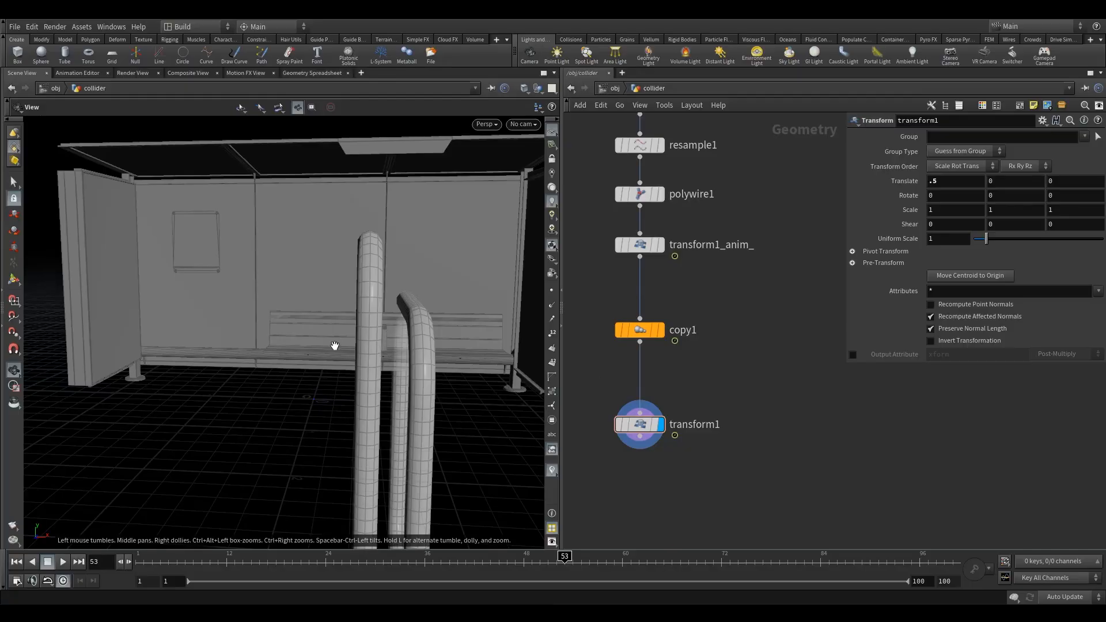
left_click_drag(335, 346, 268, 372)
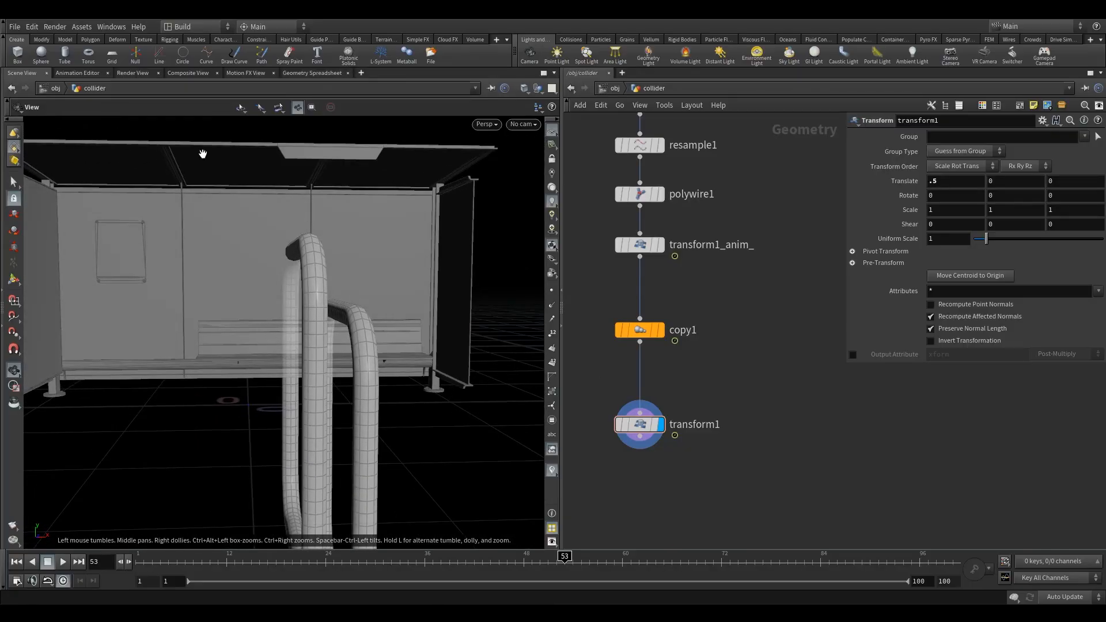
left_click_drag(353, 267, 323, 345)
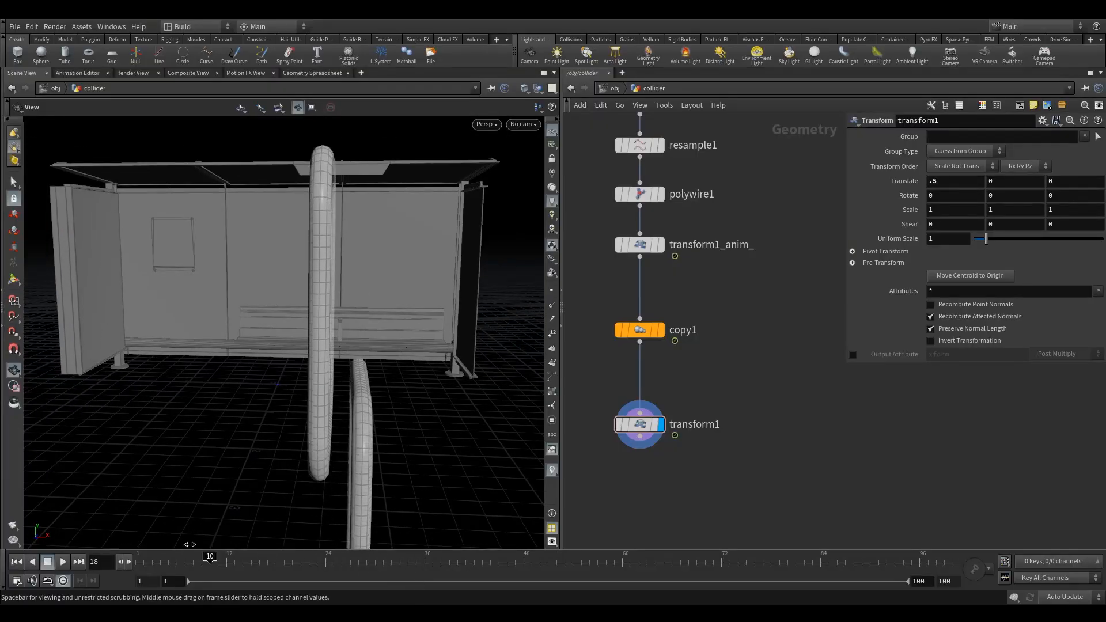
left_click_drag(402, 395, 503, 439)
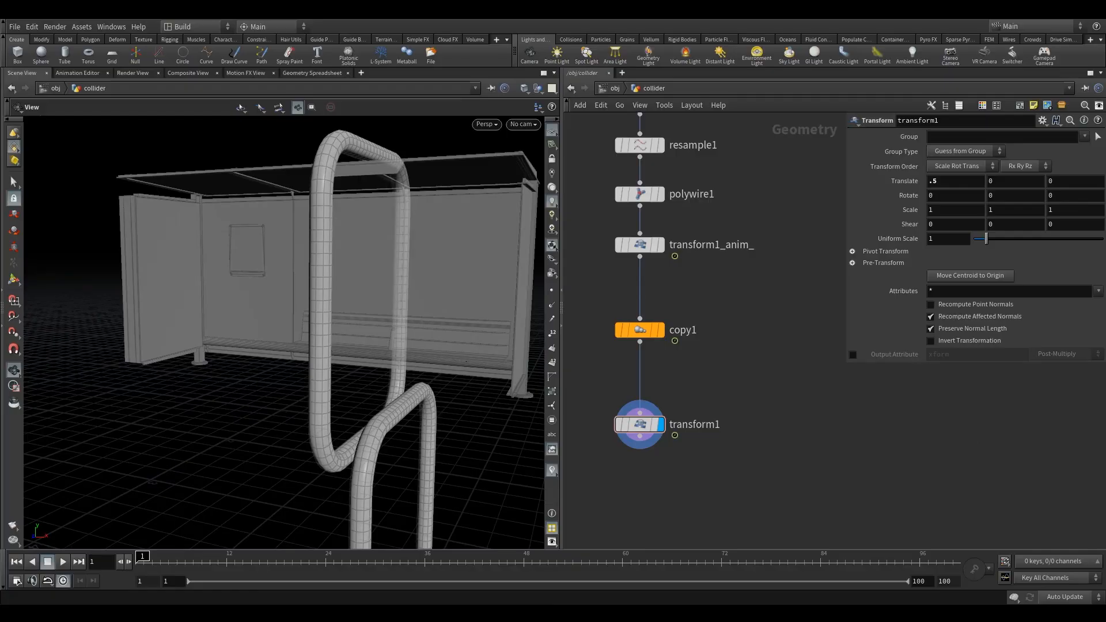
left_click_drag(414, 316, 399, 367)
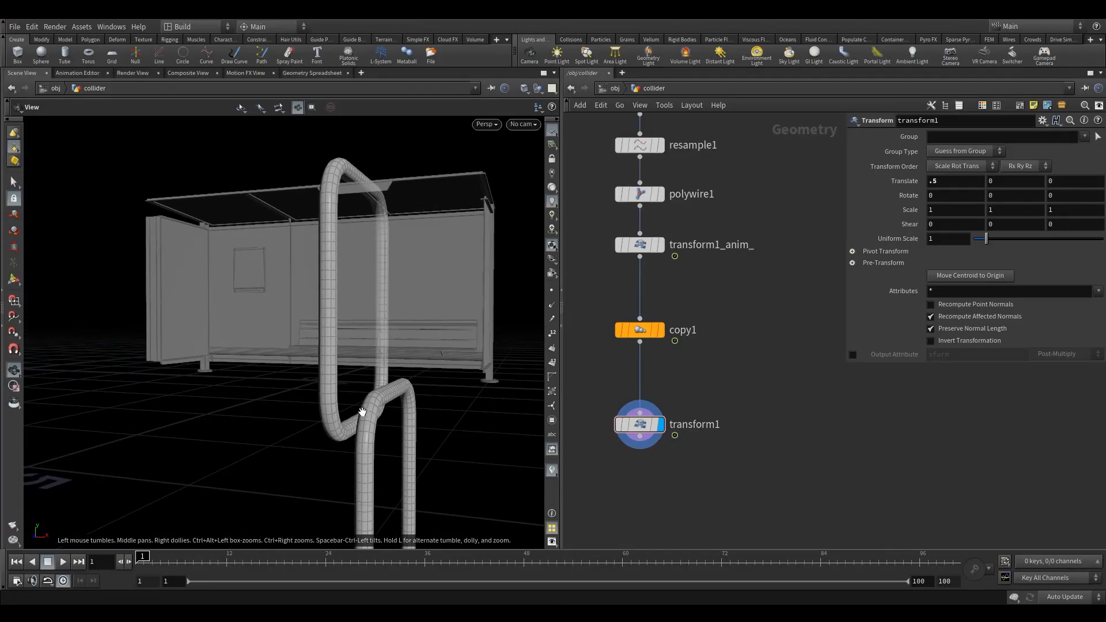
left_click_drag(381, 282, 376, 377)
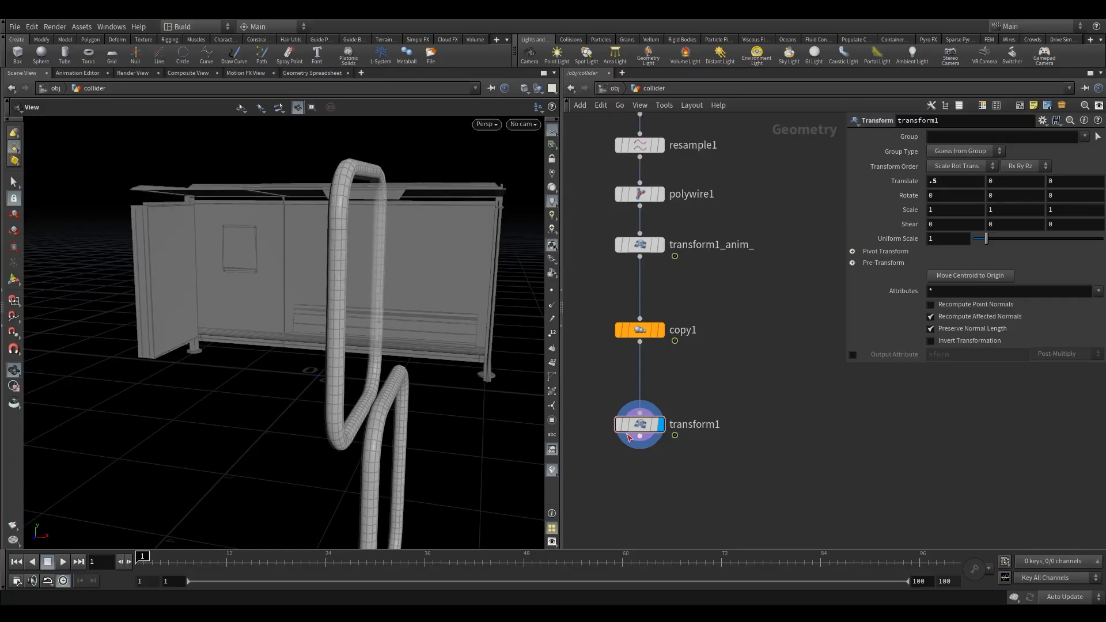
Move transform1 slightly lower in the network, then add a Grid node beside copy1 and display it
left_click_drag(629, 437, 630, 461)
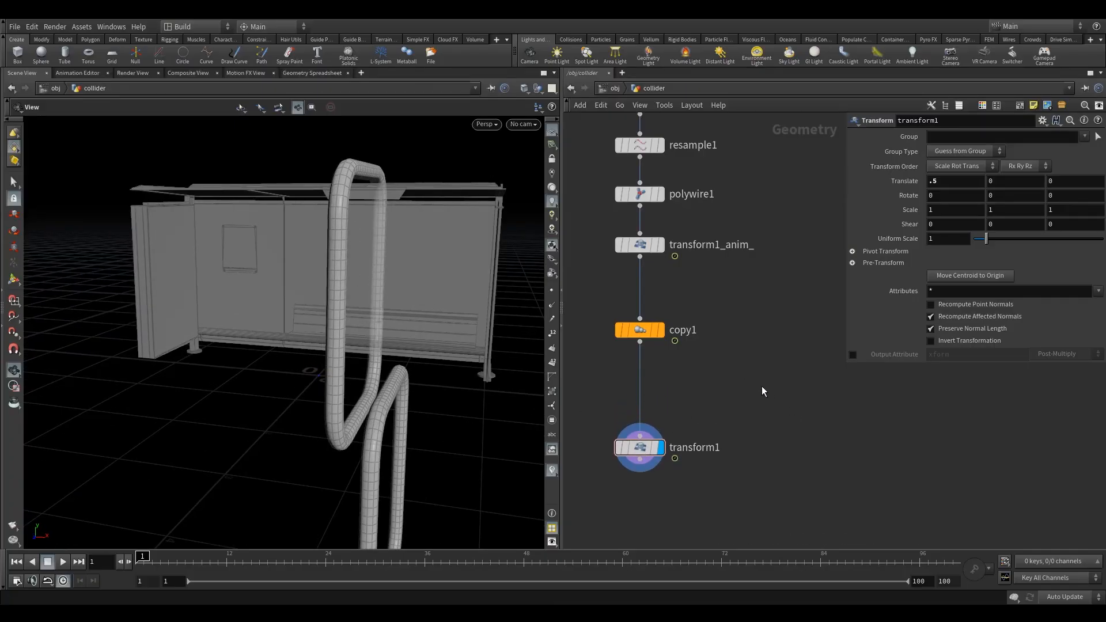
key("Tab")
mouse_move(797, 277)
left_click(862, 127)
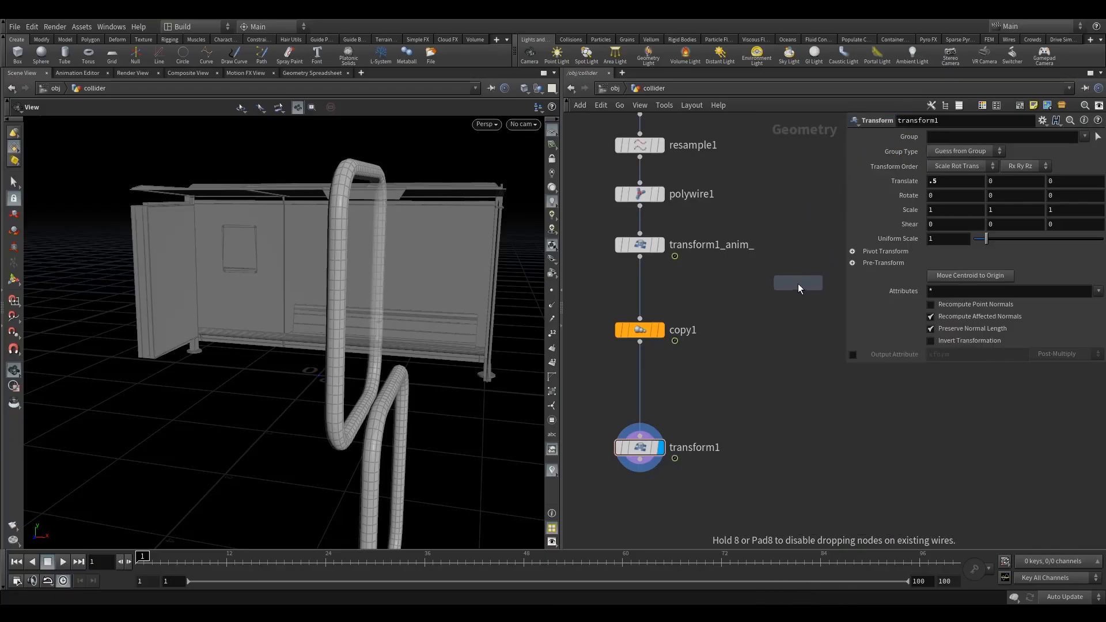
left_click(768, 327)
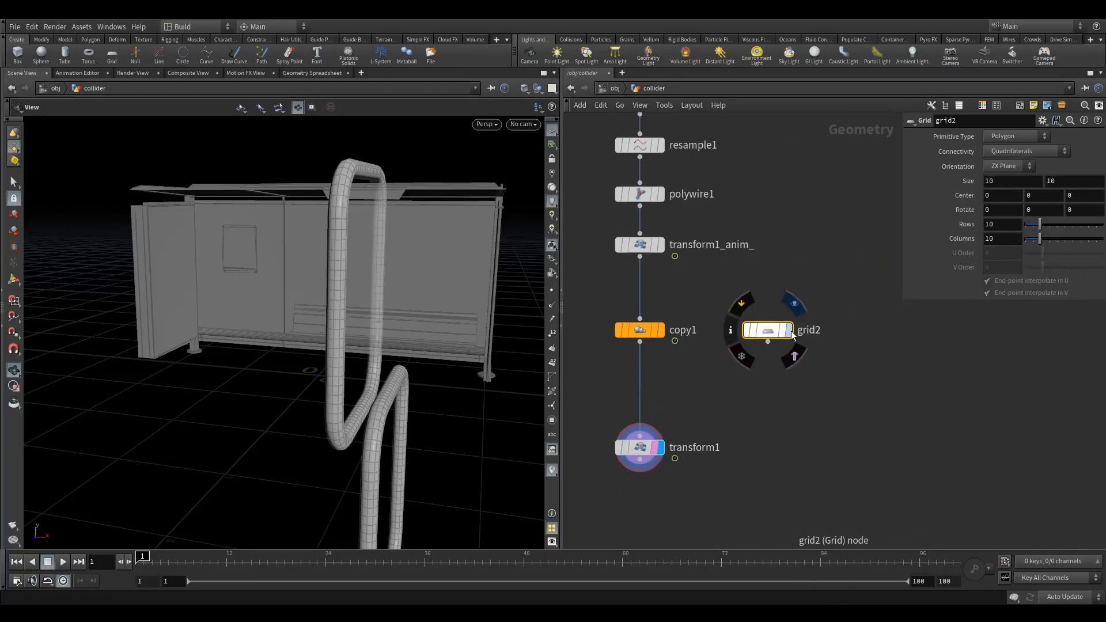
left_click(789, 330)
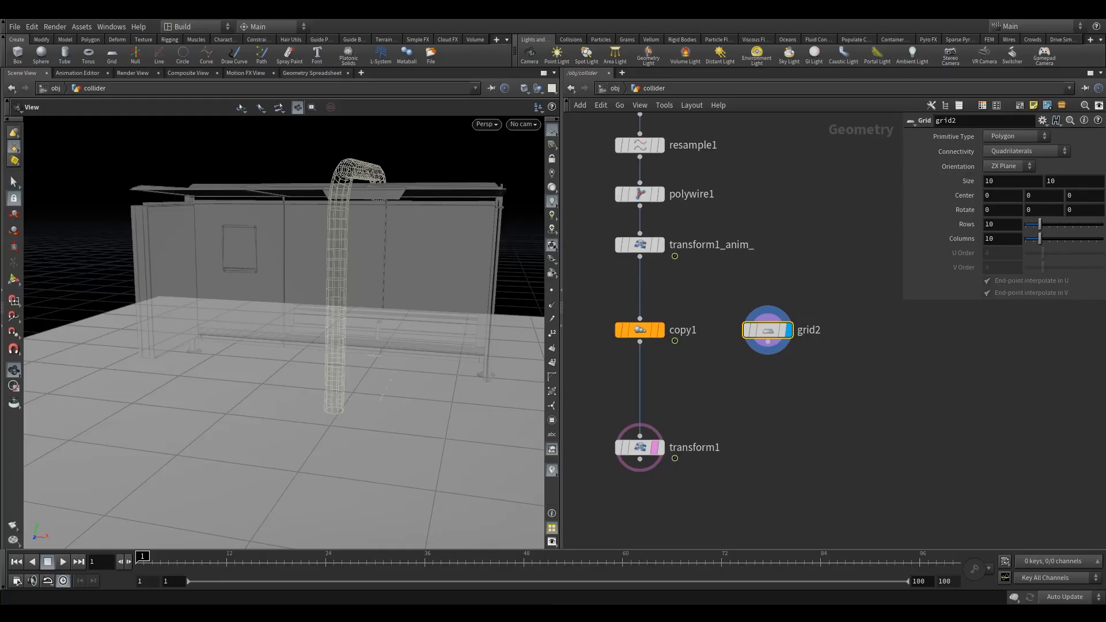
Set the new grid's size to 20 by 20 with 50 rows and 50 columns
double_click(994, 181)
type("20")
key("Tab")
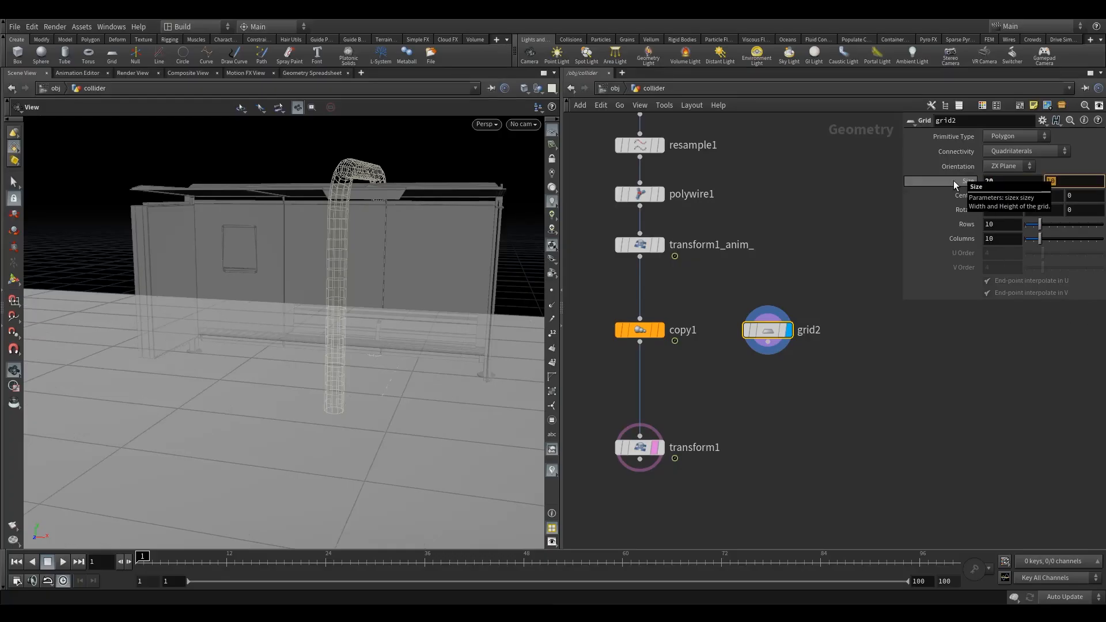
type("20")
key("Return")
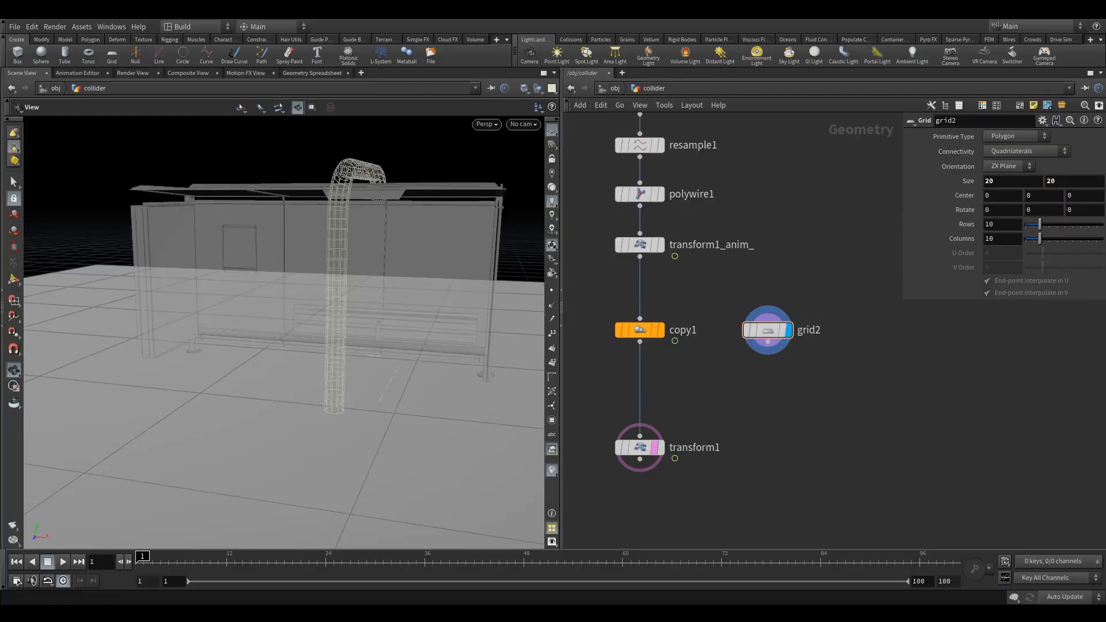
left_click_drag(1040, 224, 1101, 224)
left_click_drag(1040, 239, 1102, 239)
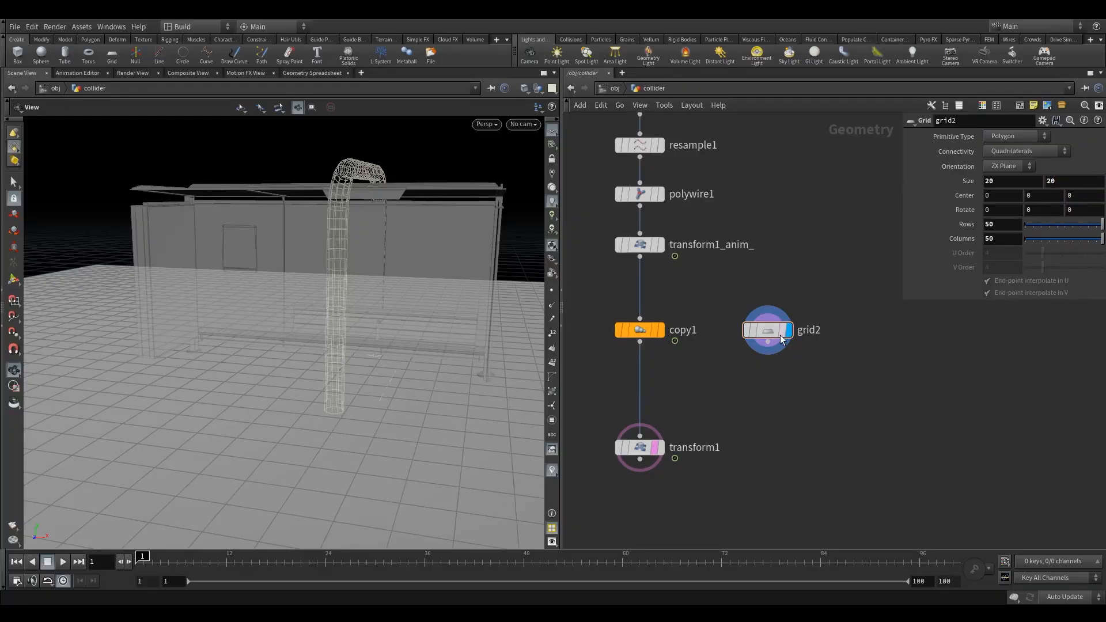
Add a Blast node below grid2, connect it to the grid's output and display it
key("Tab")
type("bl")
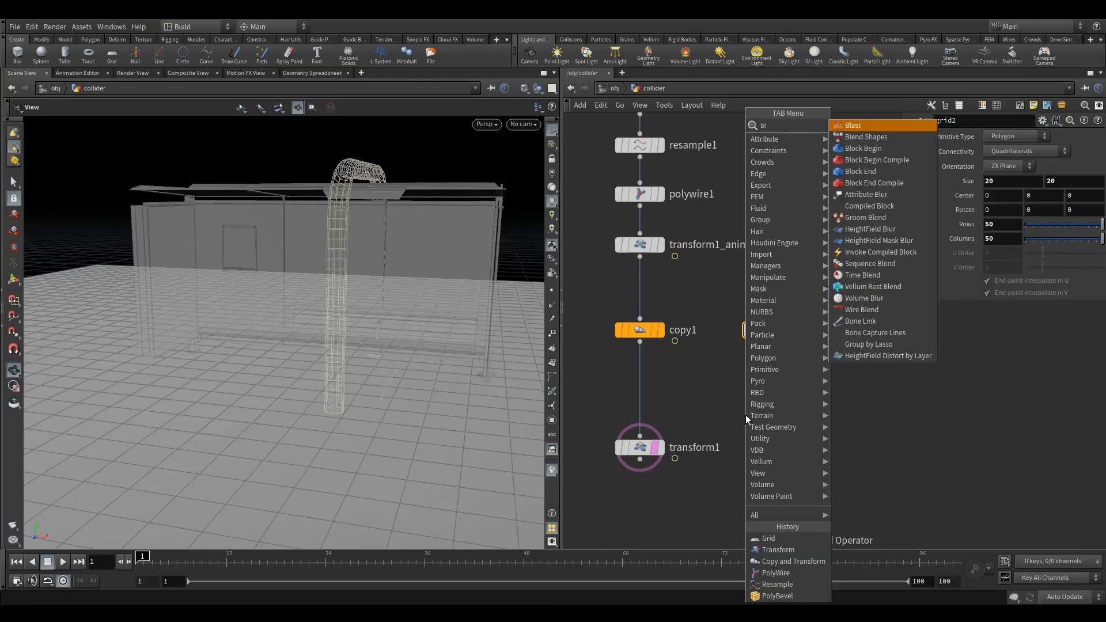
left_click(862, 125)
left_click(765, 374)
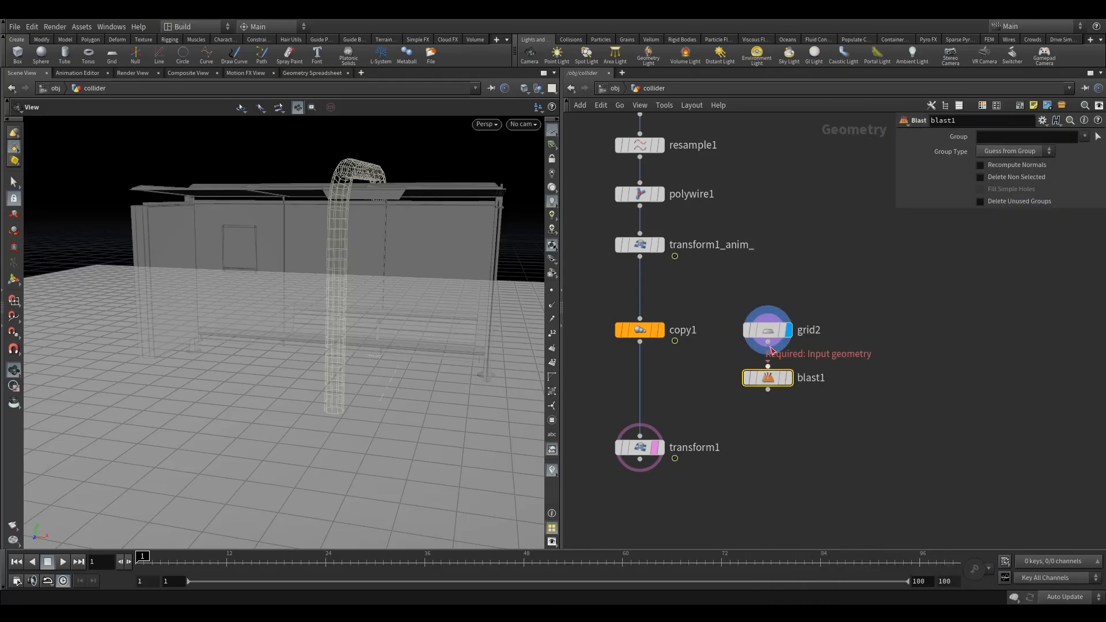
left_click_drag(771, 350, 768, 369)
left_click(789, 385)
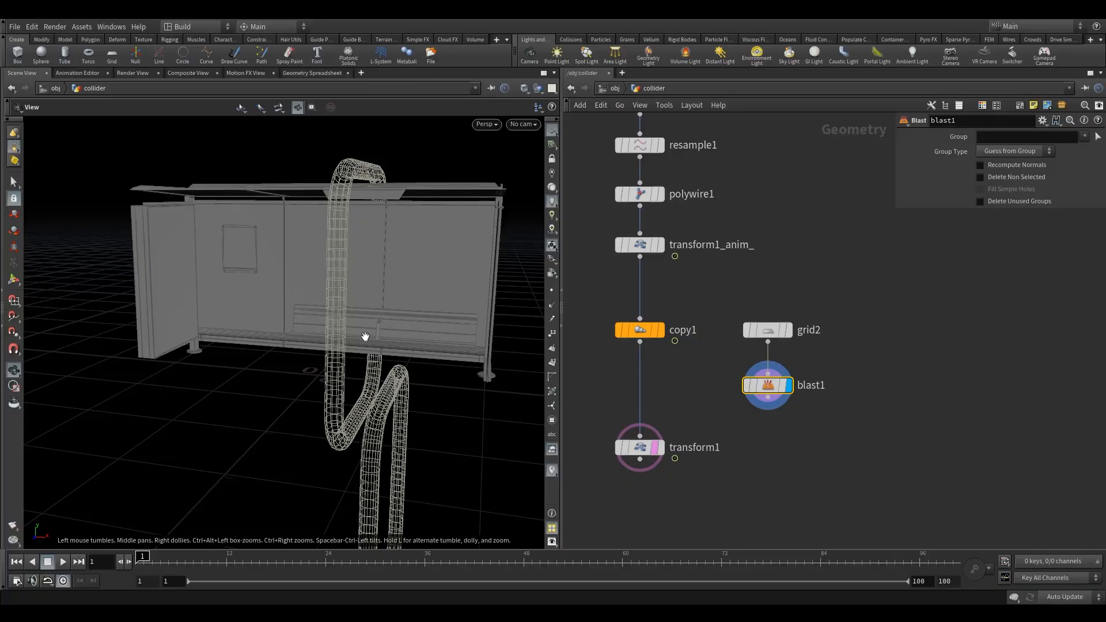
Hide all other objects in the viewport and look at the colliders from the top view
left_click_drag(365, 336, 347, 362)
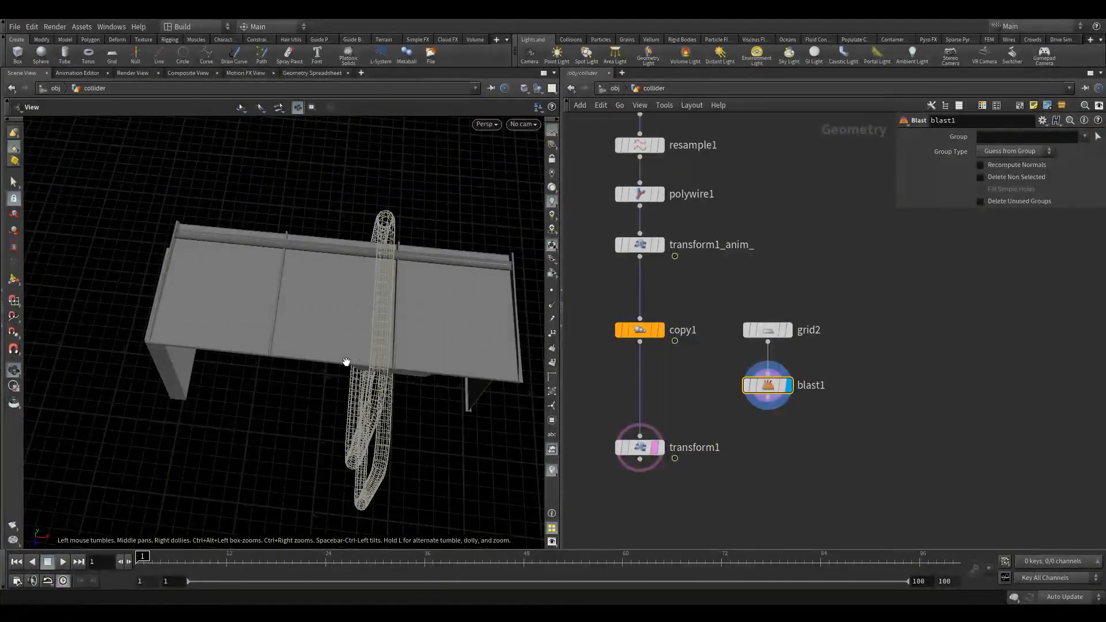
left_click(539, 90)
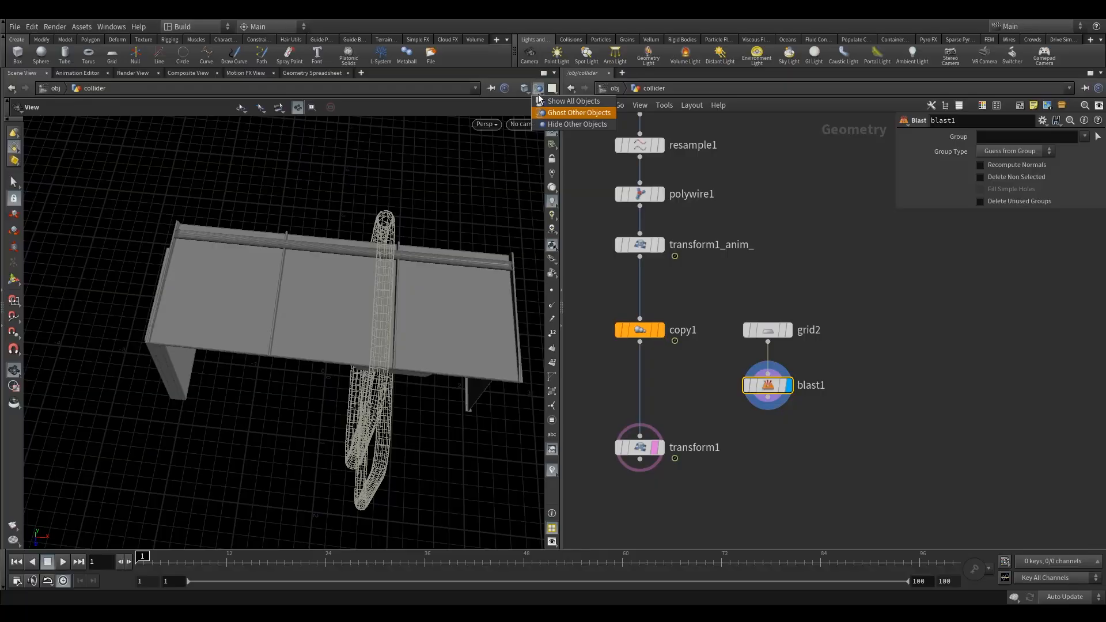
left_click(556, 123)
left_click_drag(357, 299, 371, 375)
key("space+2")
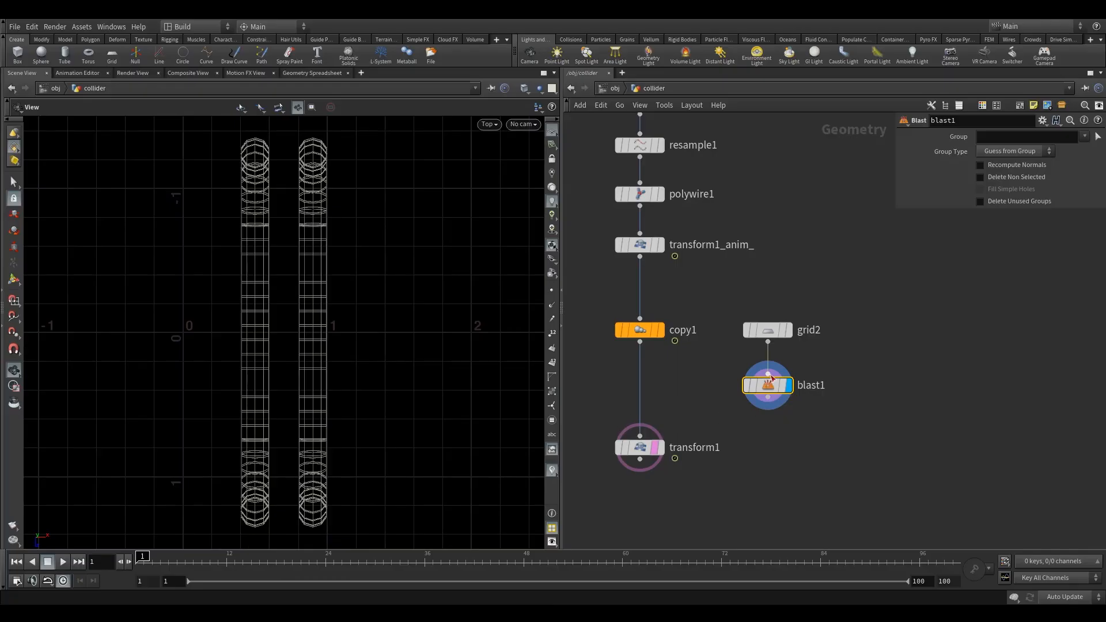
Delete the blast1 node and activate the Select tool for picking faces on the displayed grid2
middle_click_drag(720, 395, 719, 323)
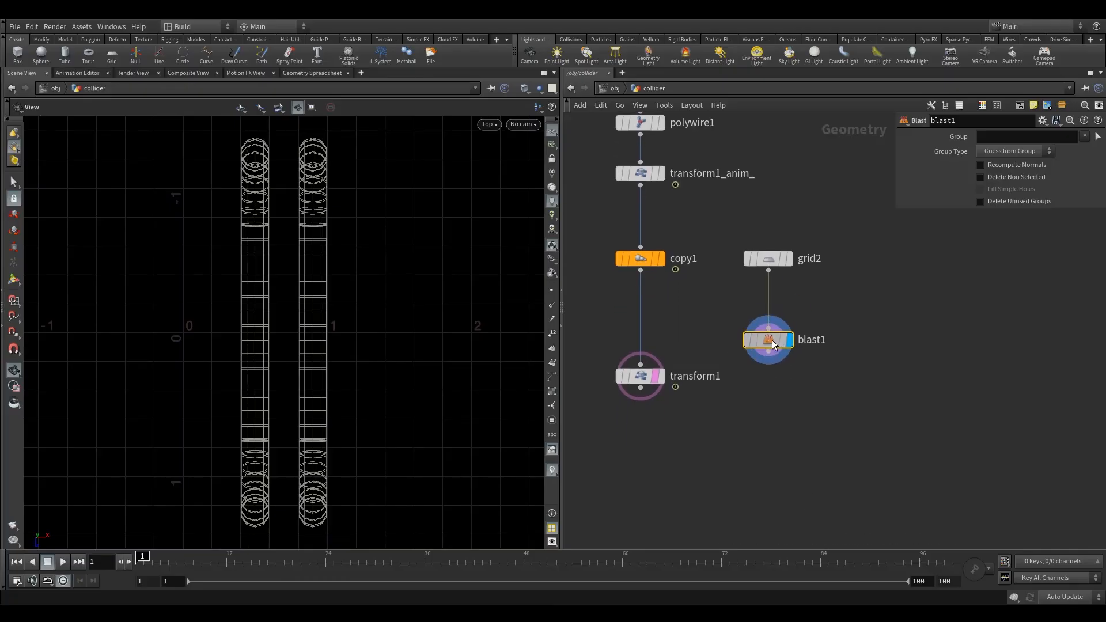
key("Delete")
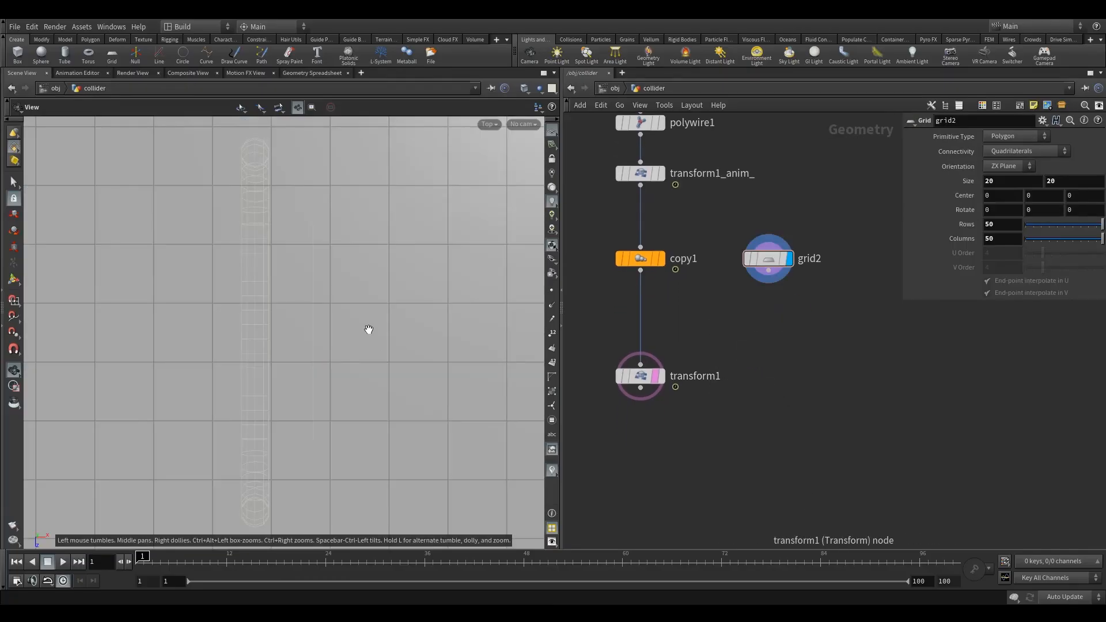
scroll(368, 329, "down", 5)
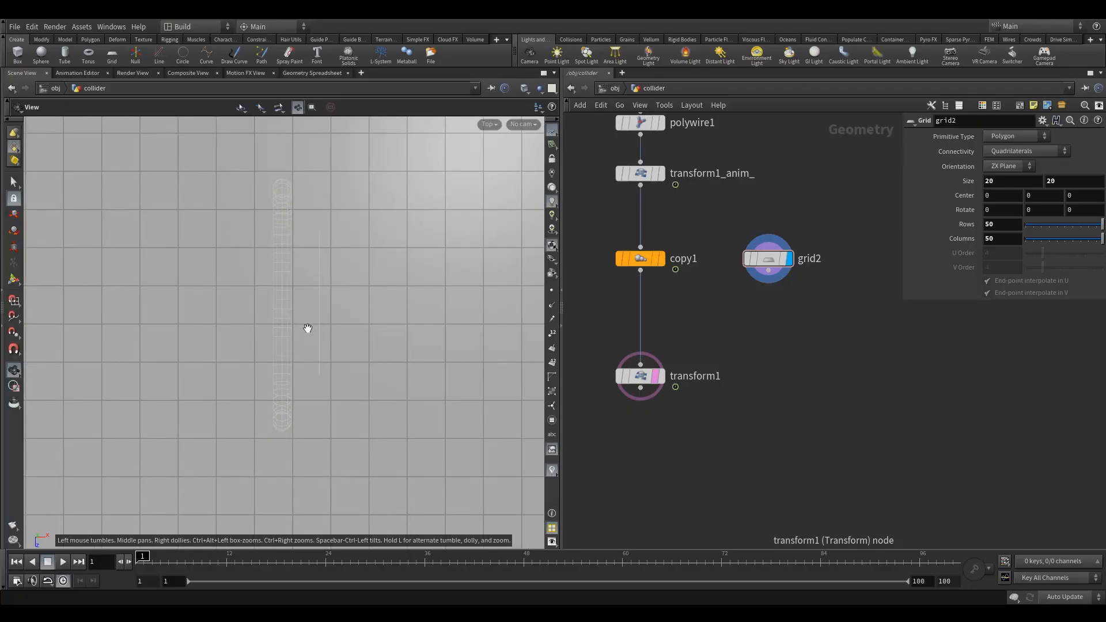
middle_click_drag(307, 328, 303, 337)
left_click(14, 182)
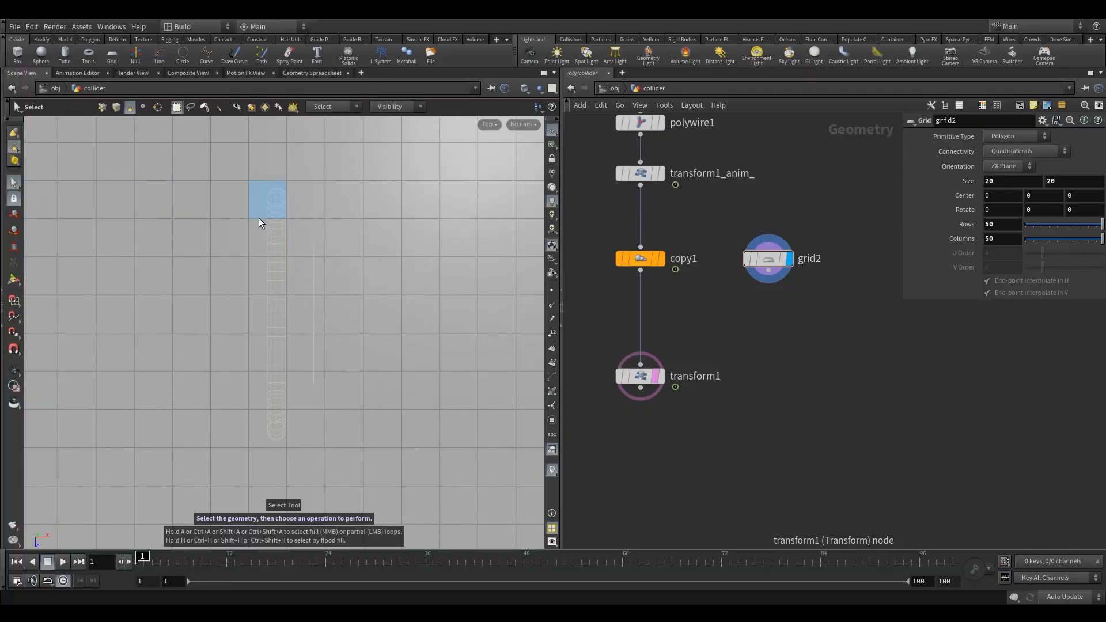
Move transform1 lower in the network and template copy1 instead of it, keeping grid2 displayed
left_click(661, 258)
left_click(634, 259)
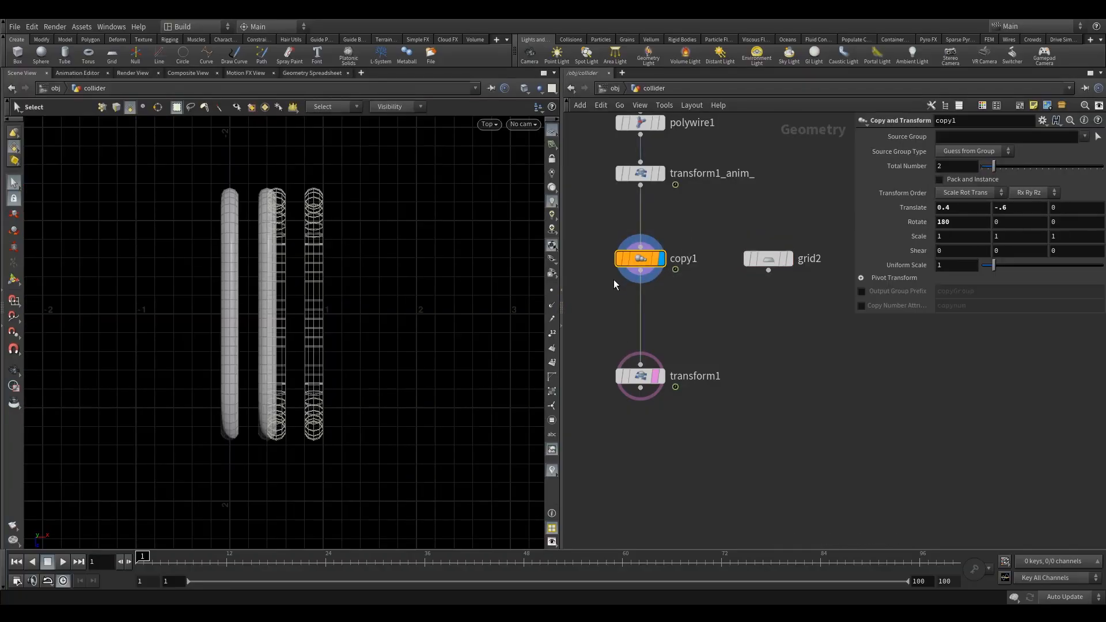
left_click_drag(640, 376, 639, 410)
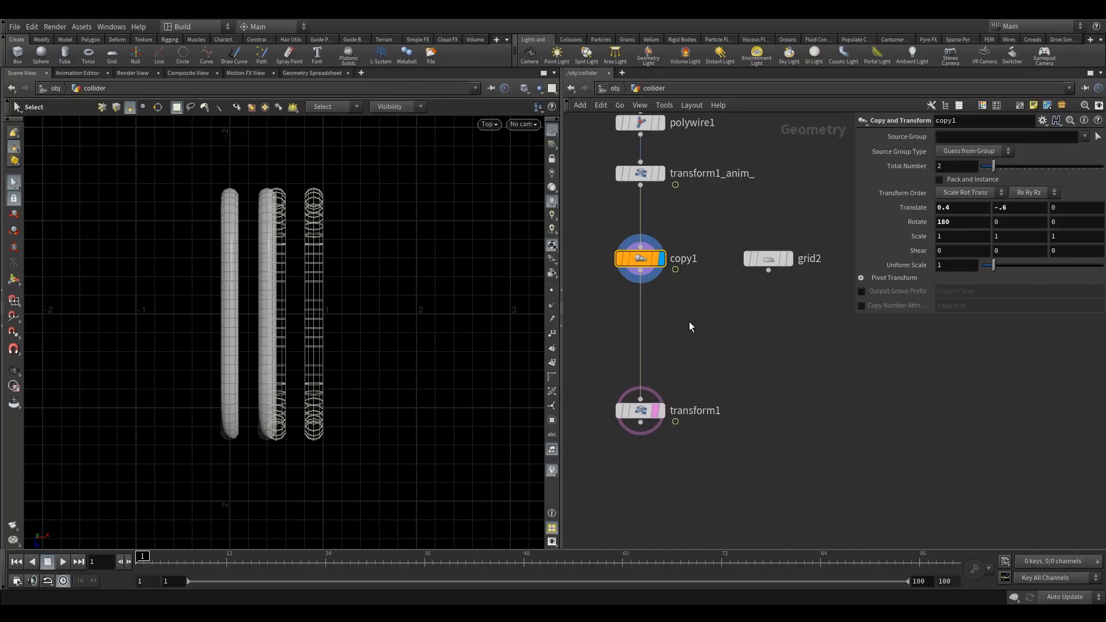
left_click(789, 259)
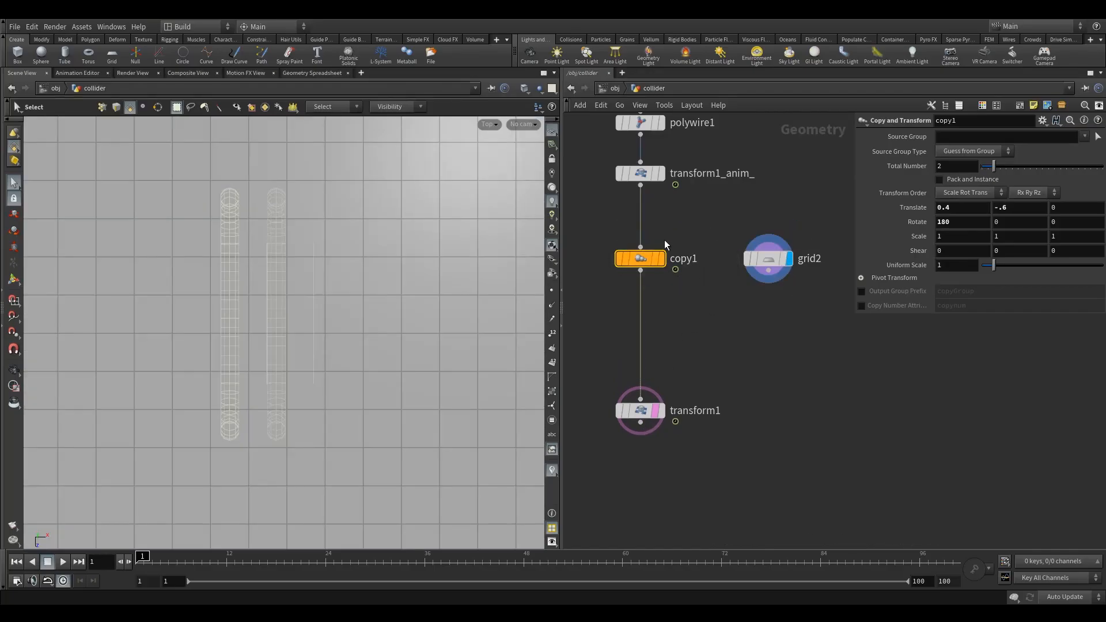
left_click(657, 259)
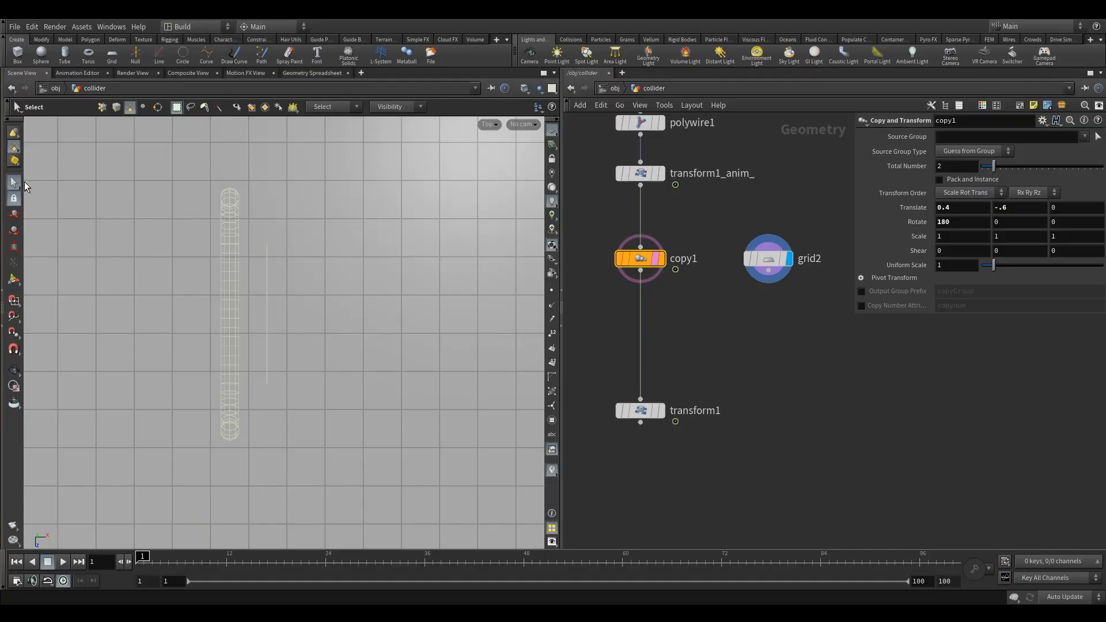
Select the grid2 faces covering both colliders' footprint and delete them to cut an opening in the ground
left_click_drag(226, 190, 272, 441)
left_click_drag(716, 214, 799, 323)
left_click_drag(227, 191, 267, 431)
key("Delete")
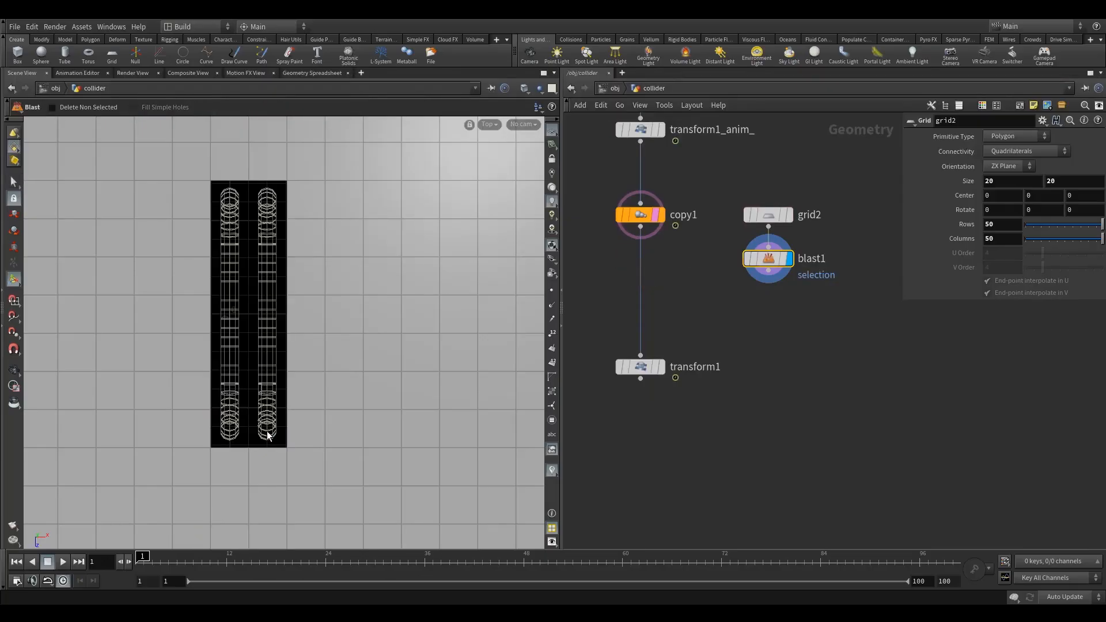
Insert a Merge node between copy1 and transform1, connect blast1 to it and display transform1
key("Tab")
type("merg")
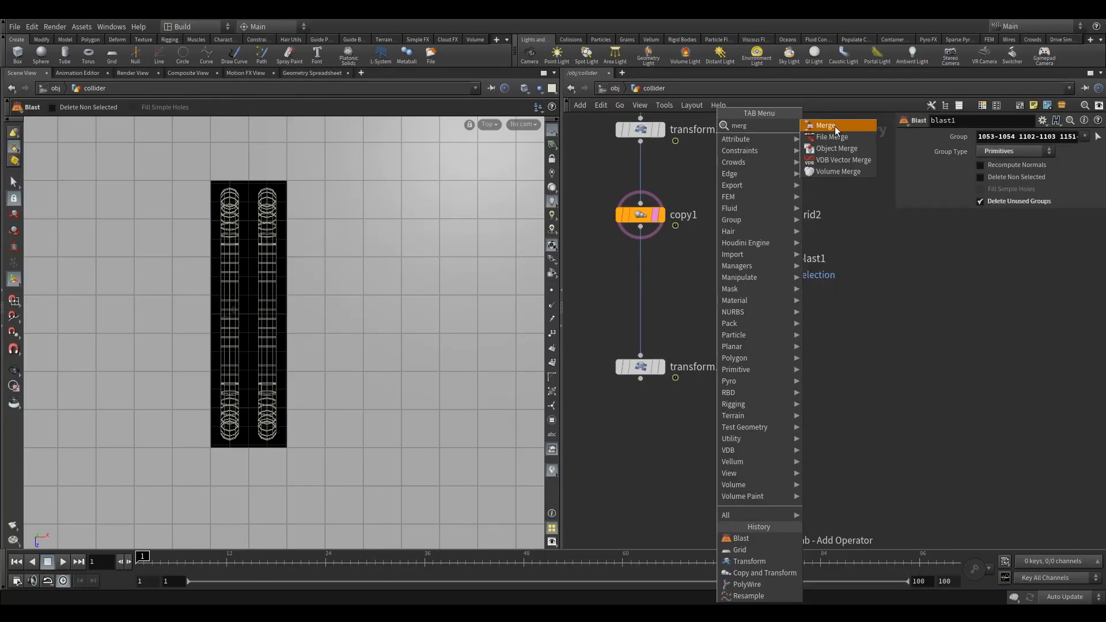
left_click(825, 126)
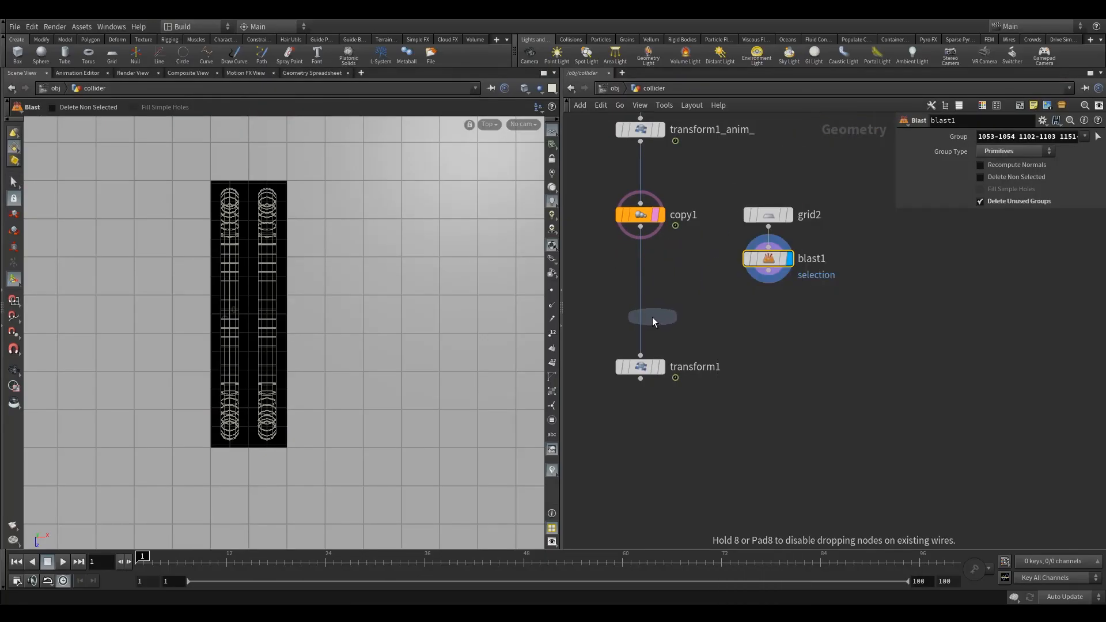
left_click(640, 321)
left_click_drag(769, 271, 640, 324)
left_click(661, 321)
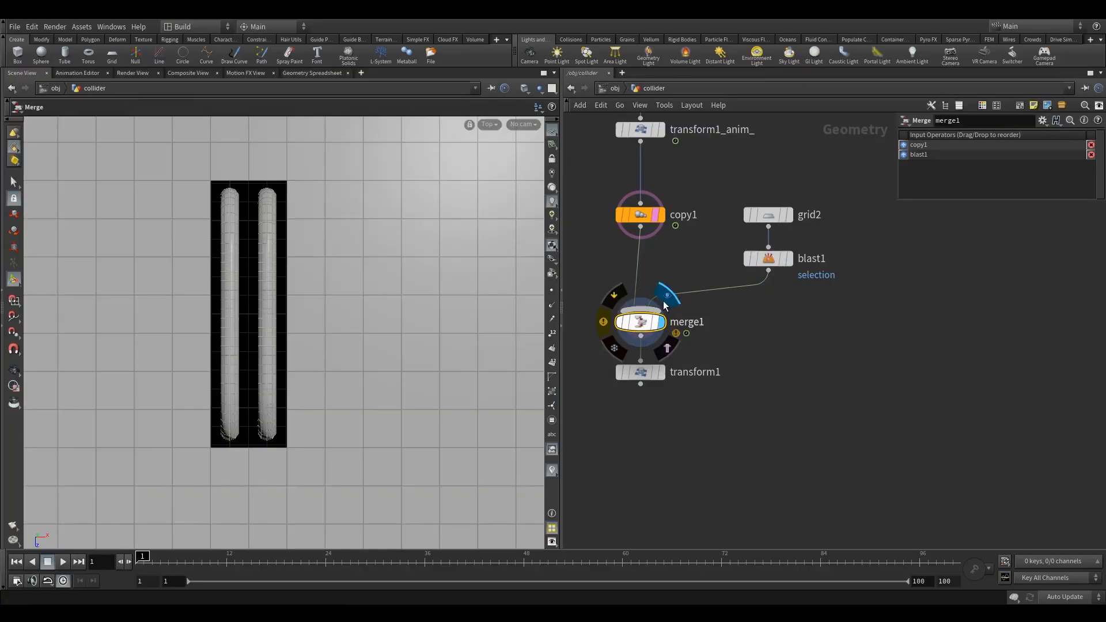
left_click(641, 373)
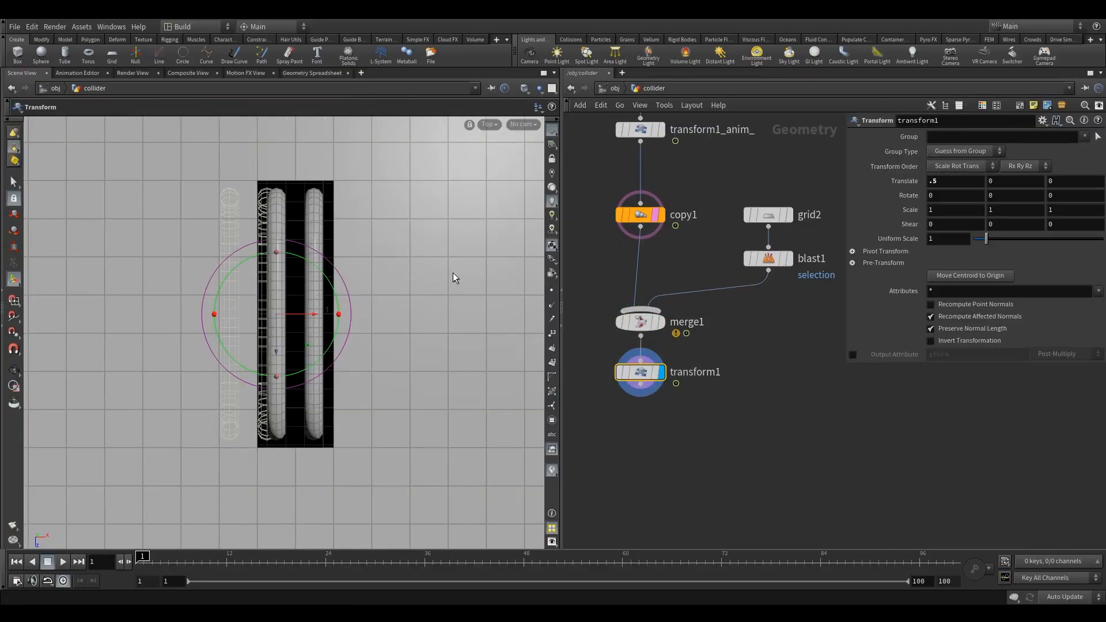
Scrub the animation in perspective view and examine how the colliders move through the ground opening
left_click_drag(367, 277, 339, 261)
key("Return")
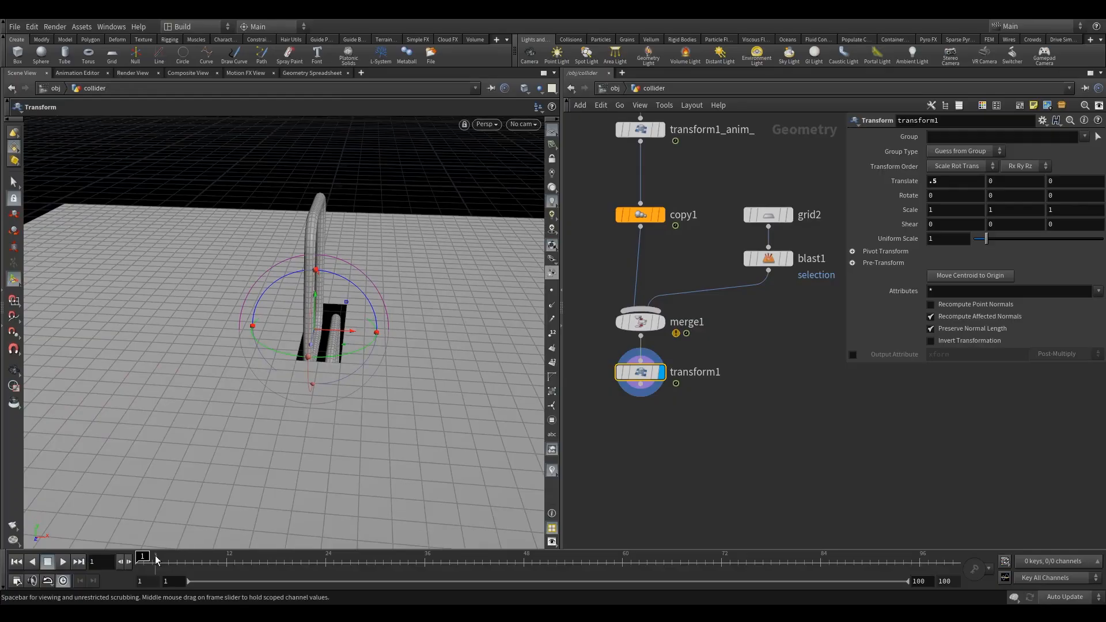
left_click(326, 560)
left_click_drag(354, 571, 138, 568)
left_click_drag(350, 393, 306, 361)
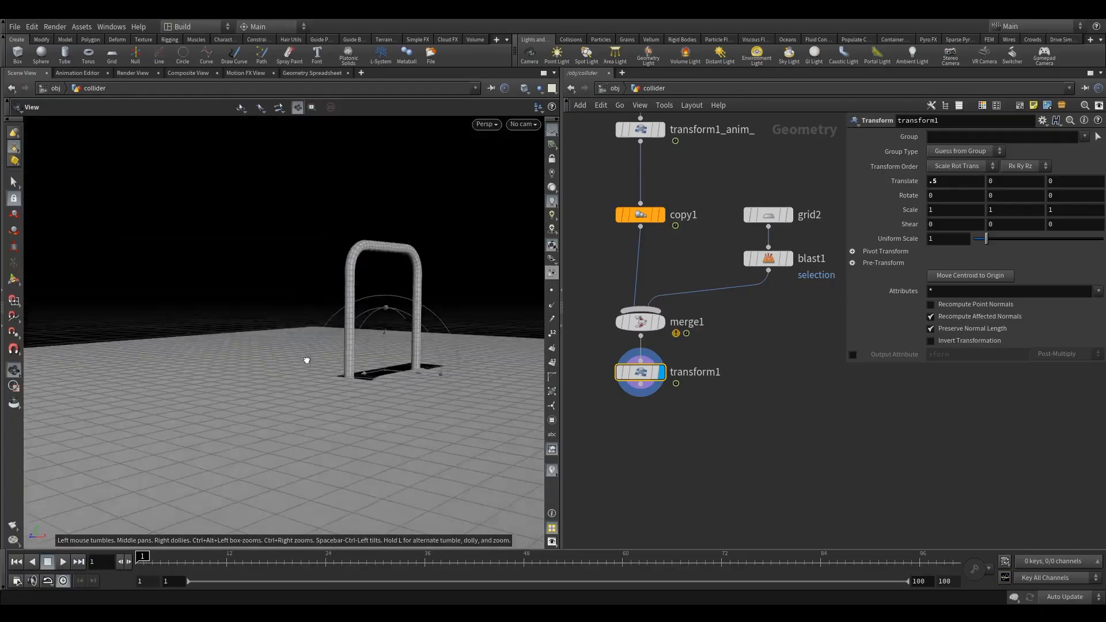
right_click_drag(306, 360, 538, 322)
left_click_drag(537, 322, 300, 367)
Turn off the viewport's reference grid, move transform1 slightly lower and inspect the colliders in the ground opening
key("Return")
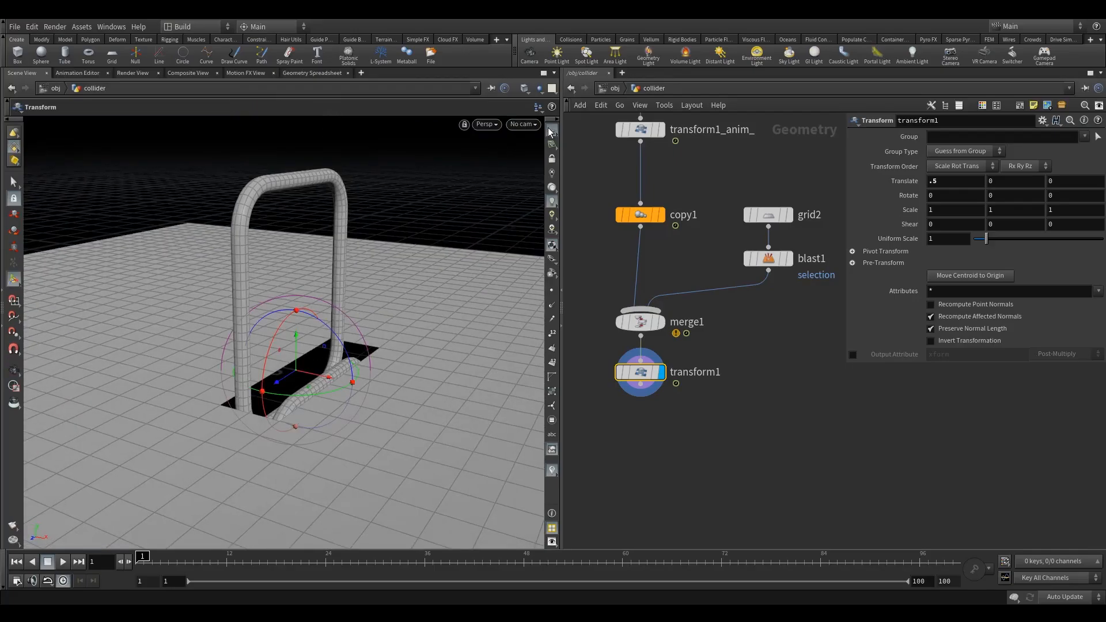
key("Escape")
left_click_drag(349, 306, 291, 386)
key("Return")
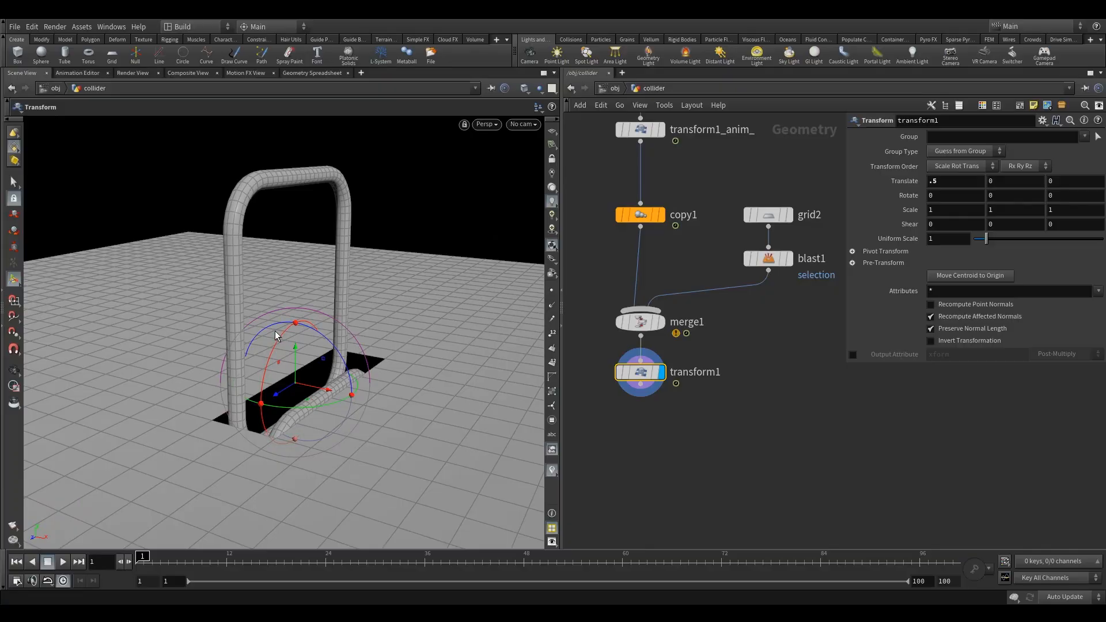
left_click_drag(331, 202, 242, 321, "alt")
key("l")
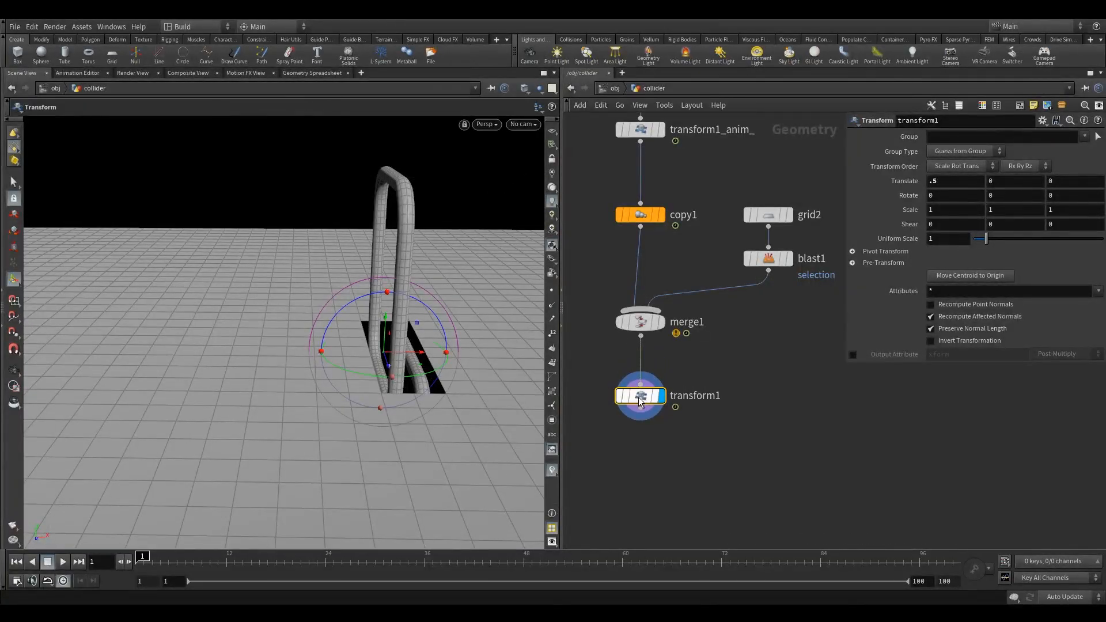
key("Escape")
left_click_drag(398, 369, 428, 365)
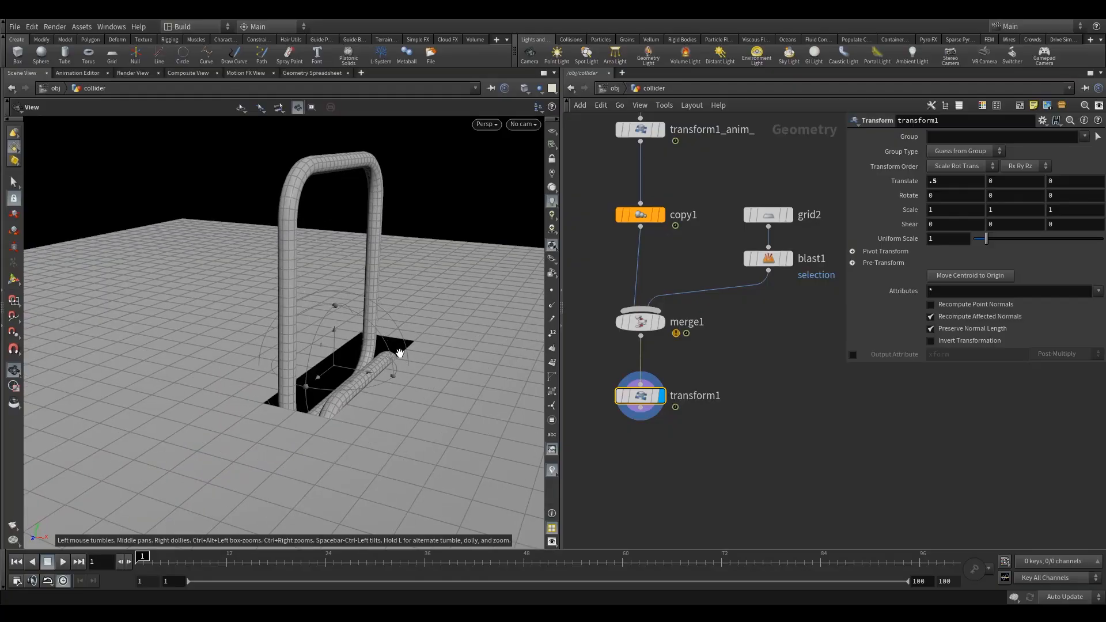
key("Return")
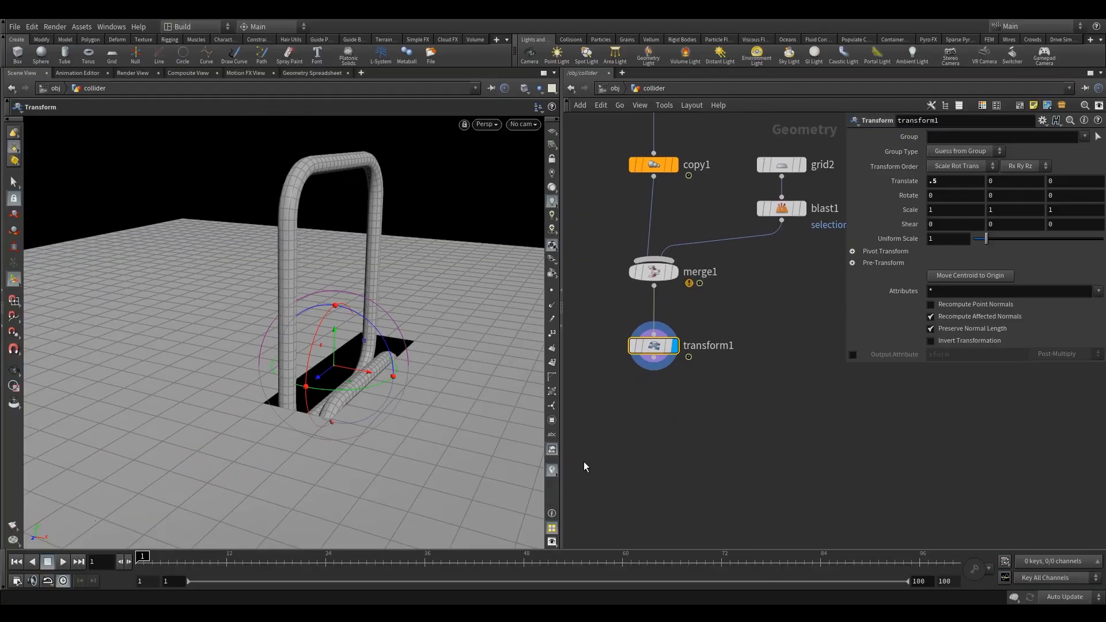
Add an Assemble node below transform1, connect it, even out the node spacing and display it
key("Tab")
left_click(628, 177)
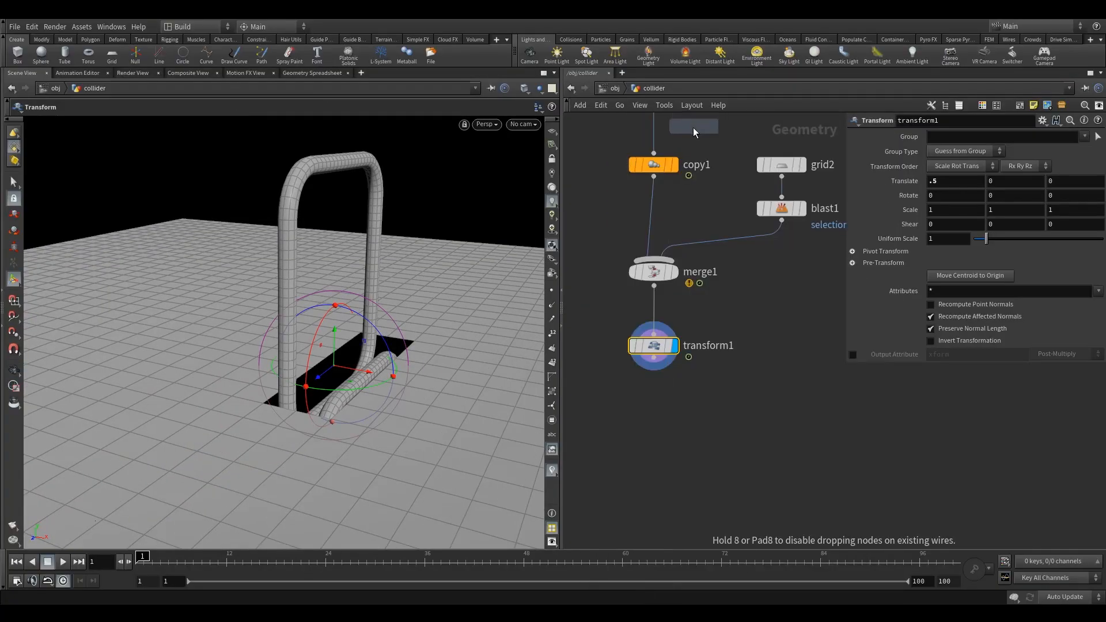
left_click(650, 405)
left_click(654, 357)
left_click(654, 402)
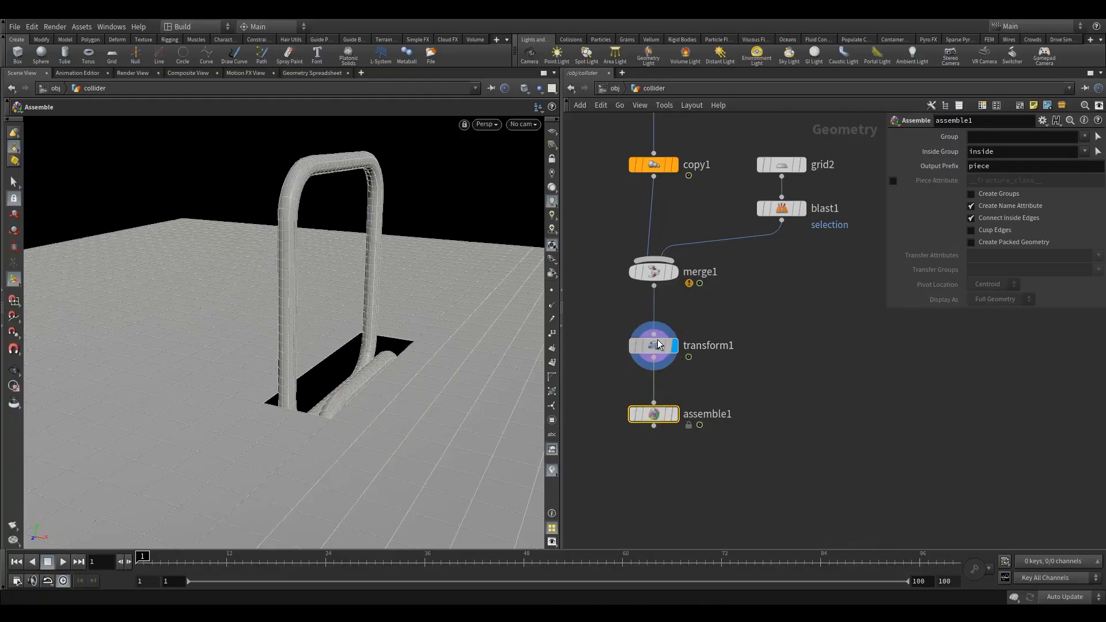
left_click_drag(654, 344, 654, 329)
mouse_move(654, 412)
left_mouse_down()
mouse_move(654, 383)
mouse_move(654, 393)
left_mouse_up()
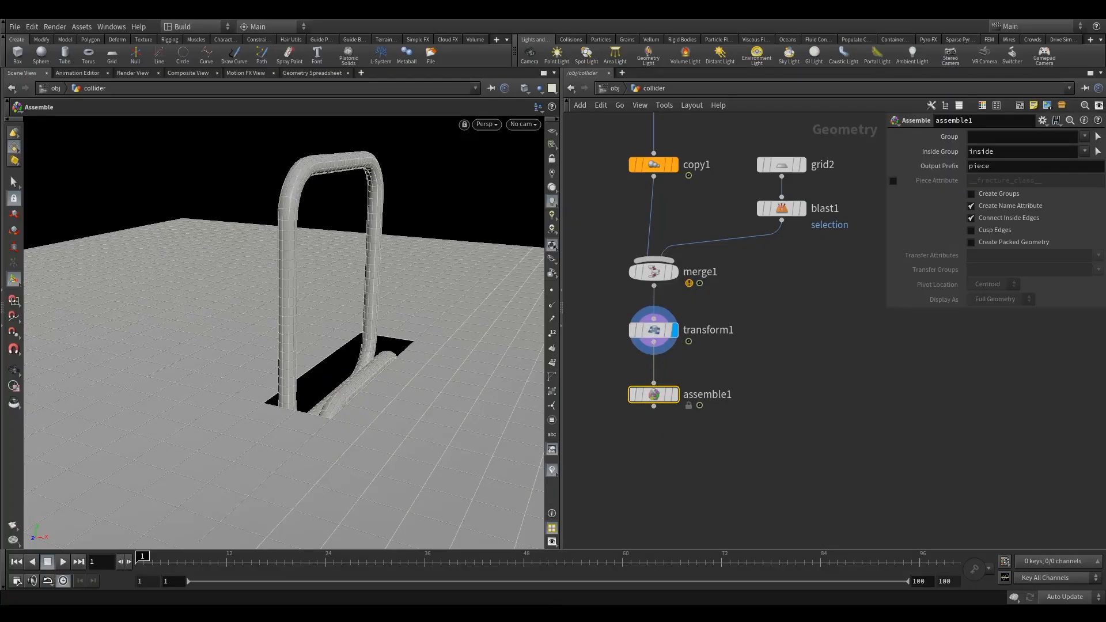
left_click(674, 394)
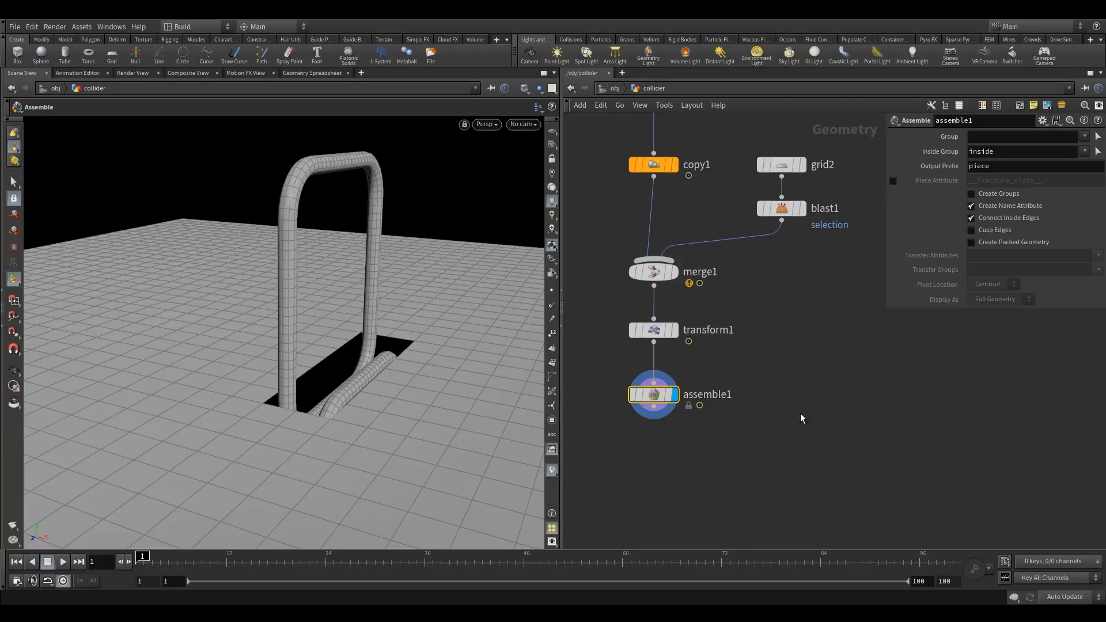
Set the Assemble node's output prefix to collider, enable Create Packed Geometry and transfer the name attribute
double_click(999, 165)
type("c")
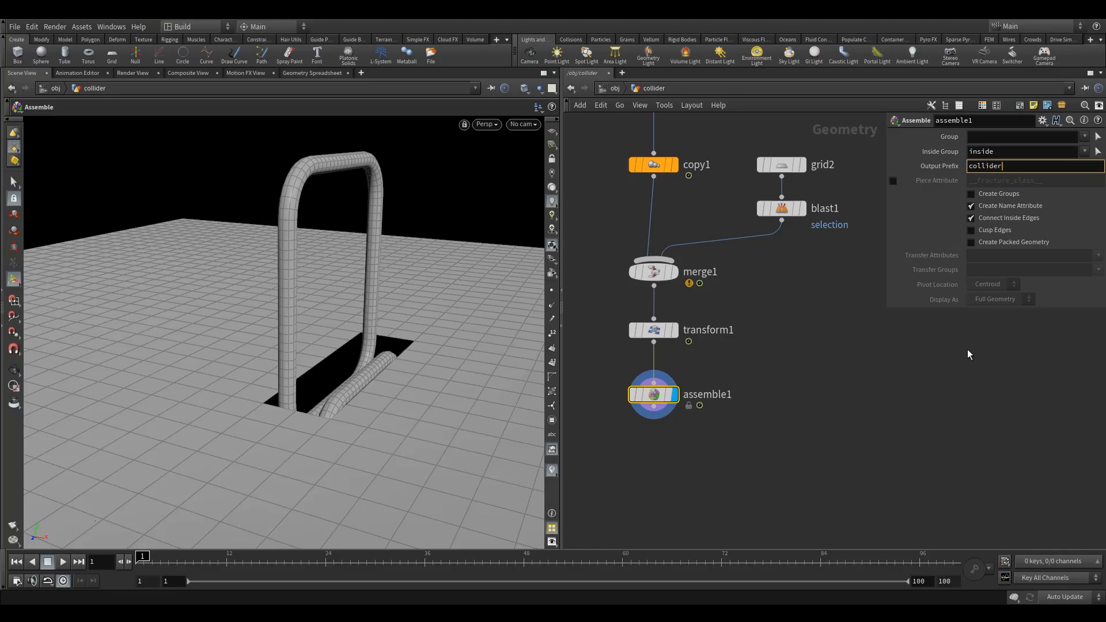
type("ollider")
key("Return")
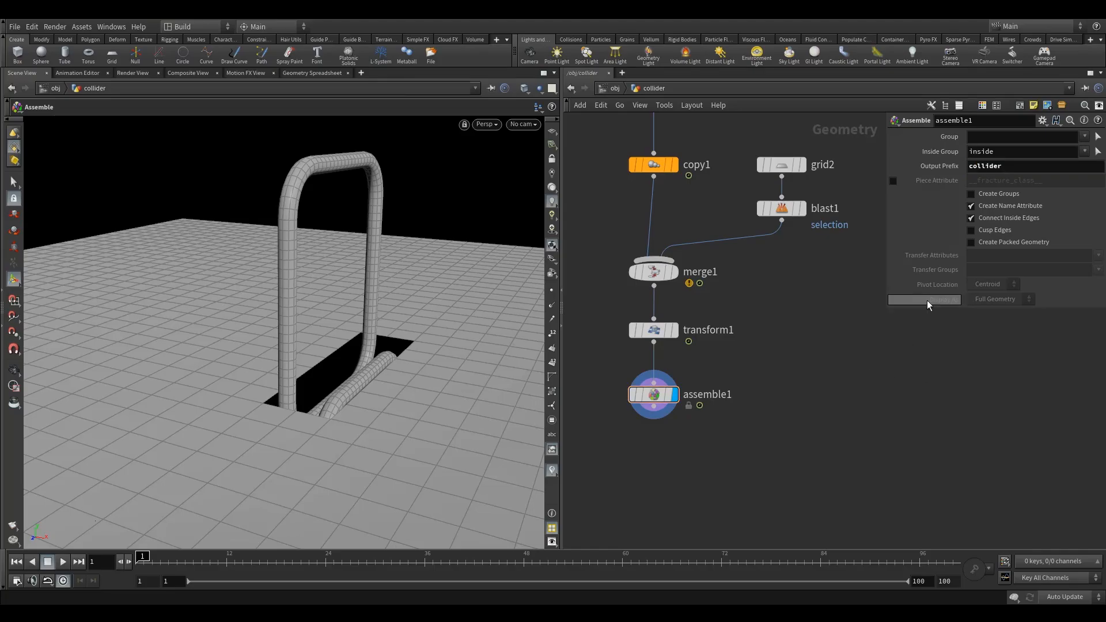
left_click(982, 242)
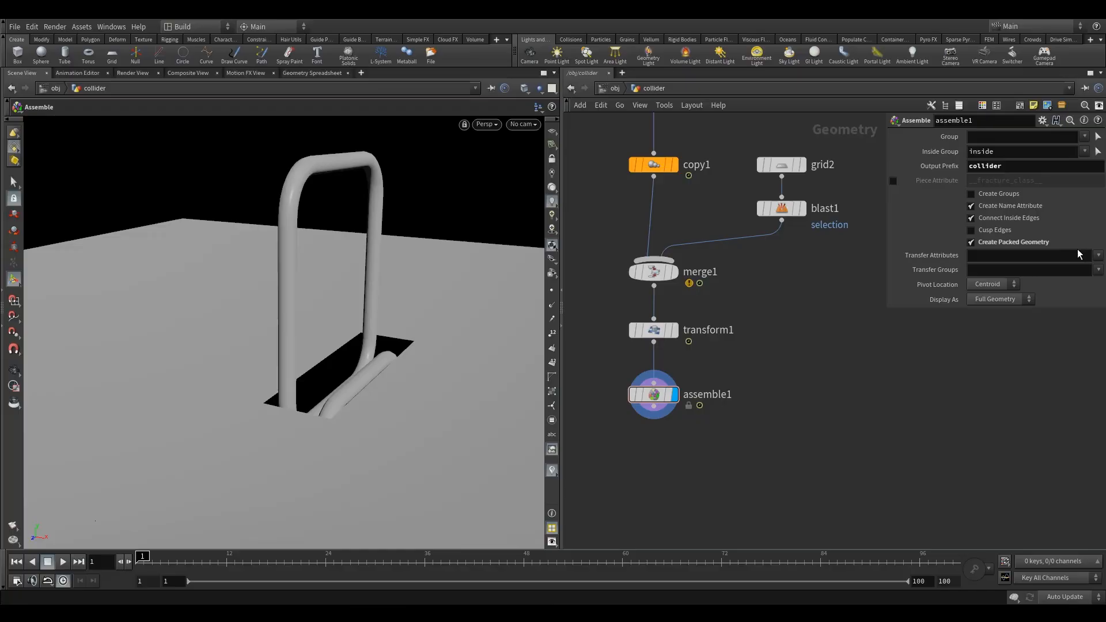
left_click(1098, 256)
left_click(1094, 270)
Add a Null node below assemble1, connect it, rename it OUT_collider and display it
key("Tab")
type("nu")
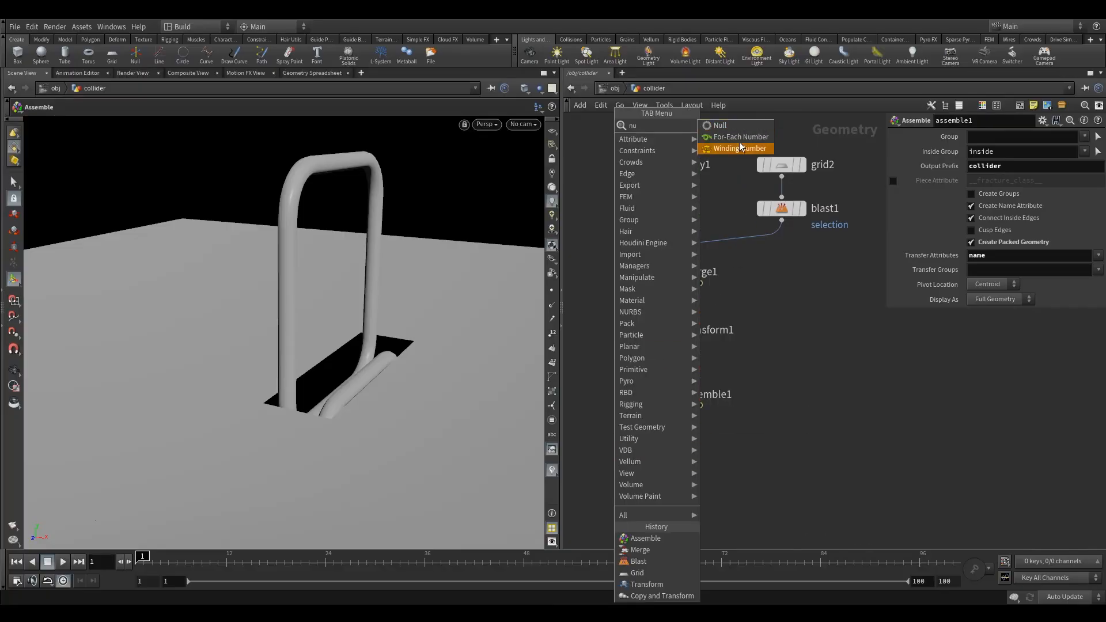
left_click(720, 125)
left_click(654, 470)
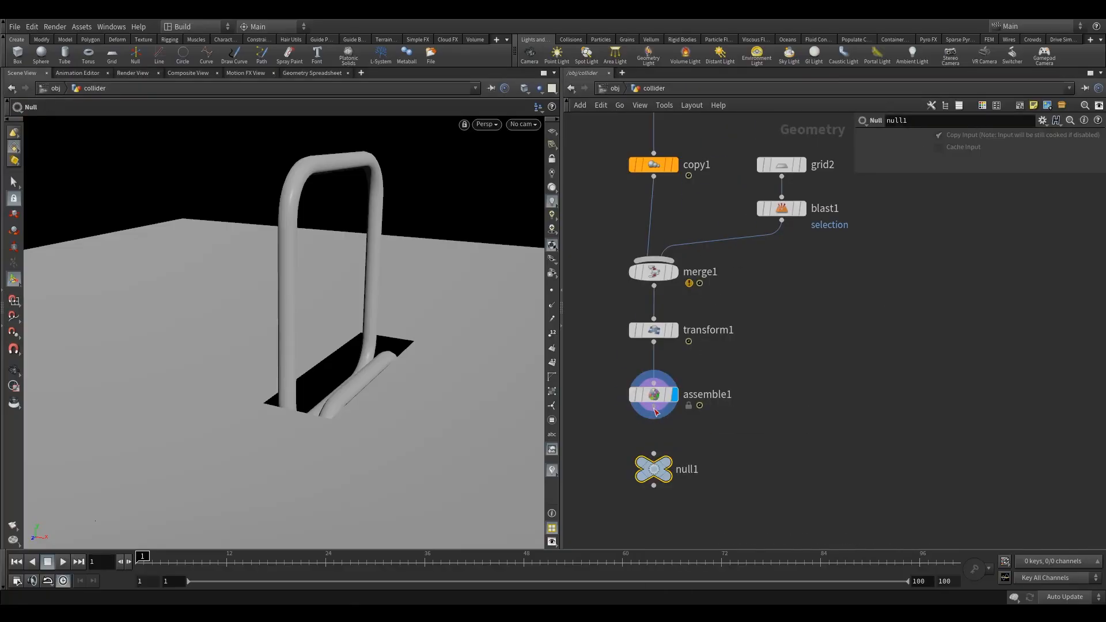
double_click(689, 468)
type("OUT_")
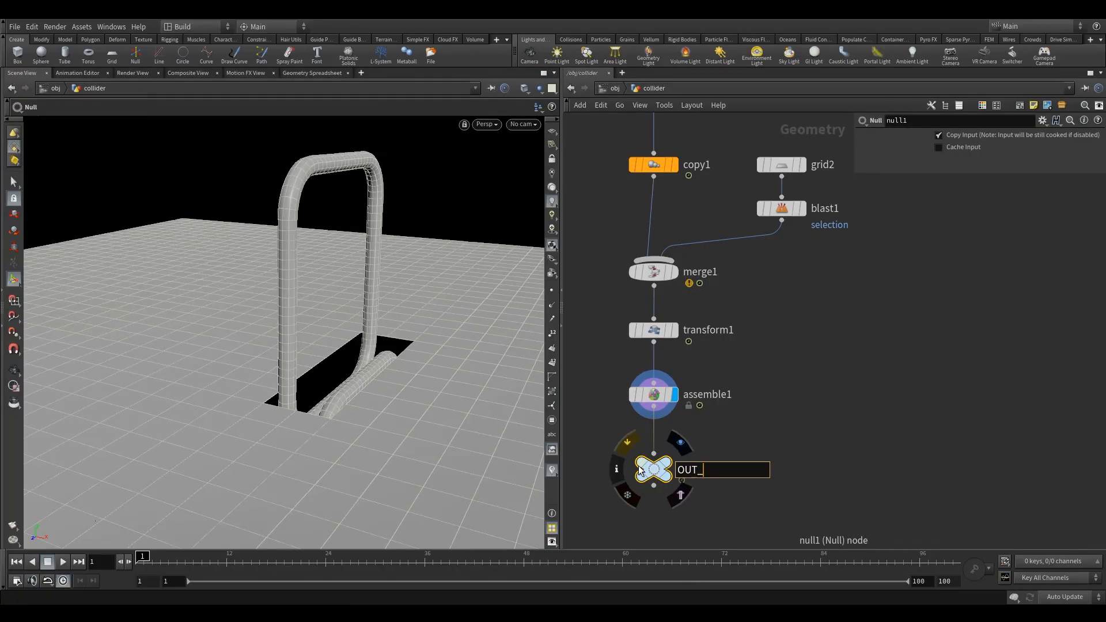
type("collider")
key("Return")
left_click(681, 442)
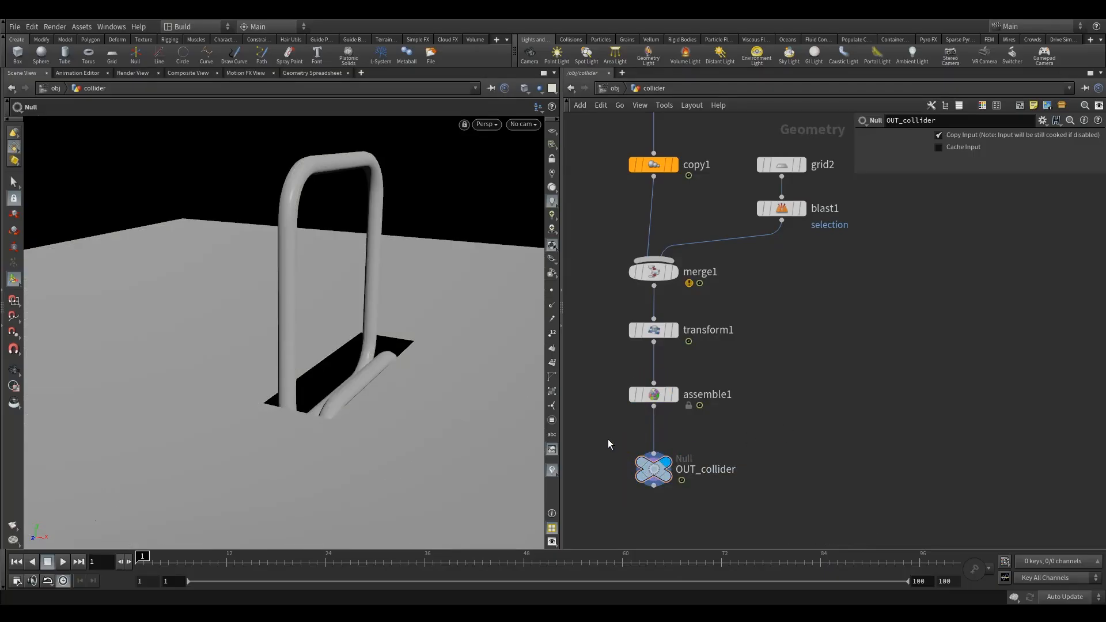